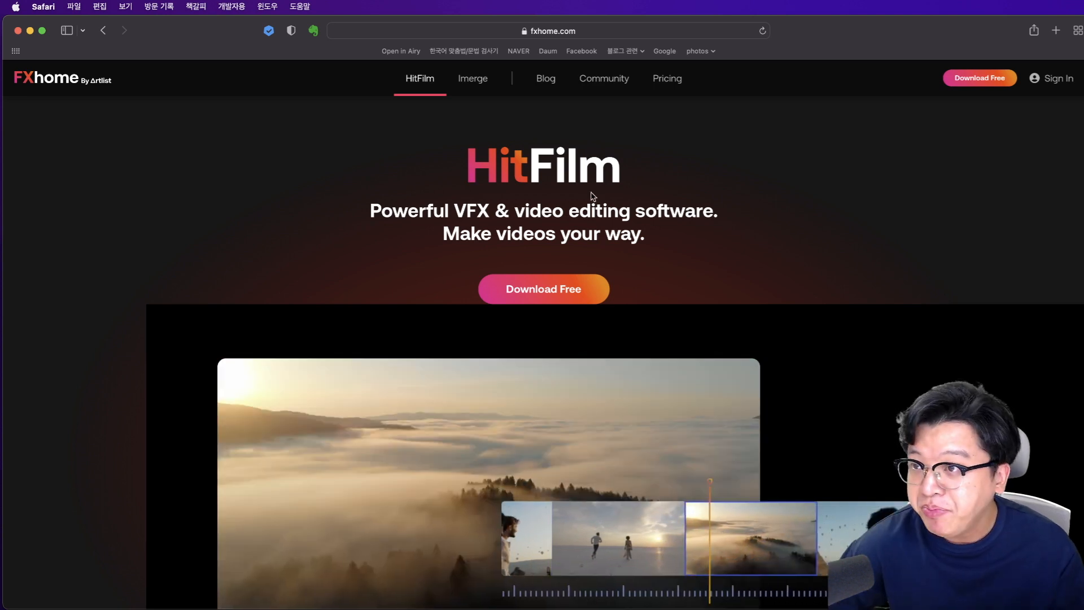
Step: Look through the feature sections of the HitFilm product page and choose its free download
scroll(629, 324, "down", 10)
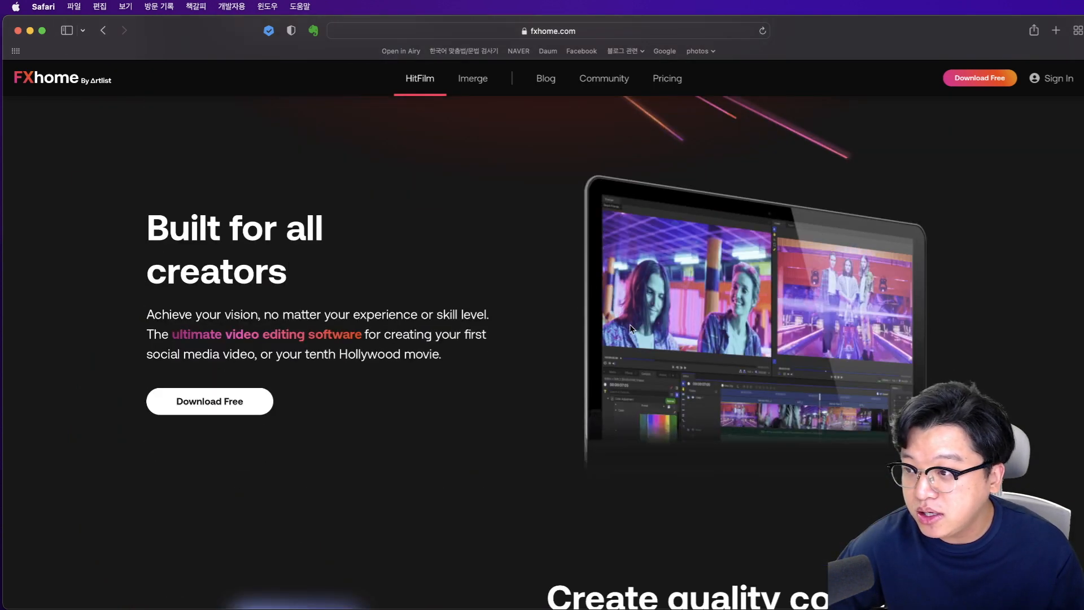
scroll(651, 346, "down", 10)
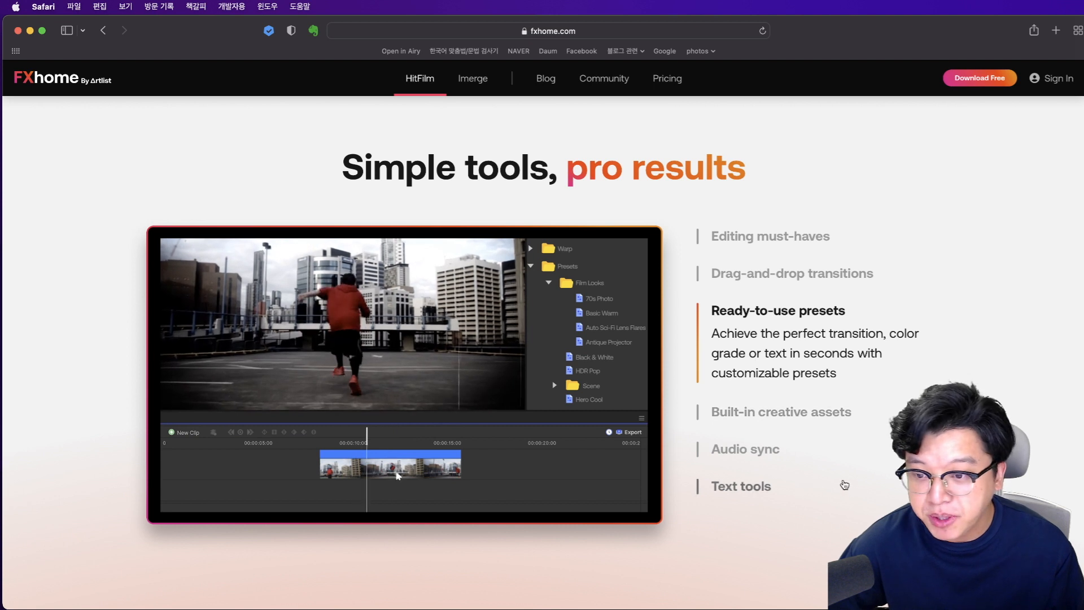
scroll(836, 477, "down", 10)
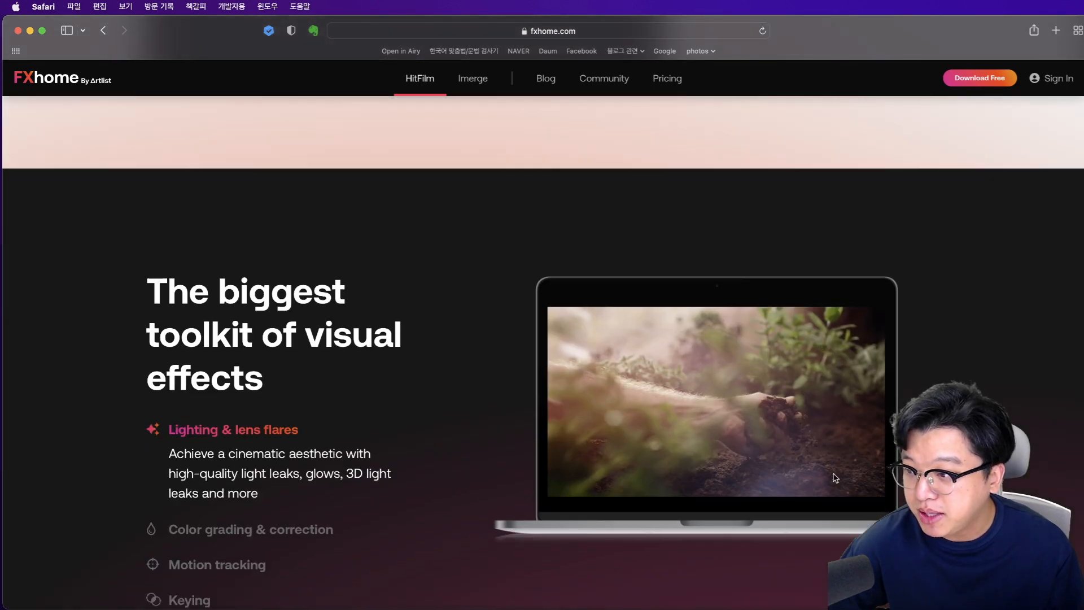
scroll(647, 457, "down", 15)
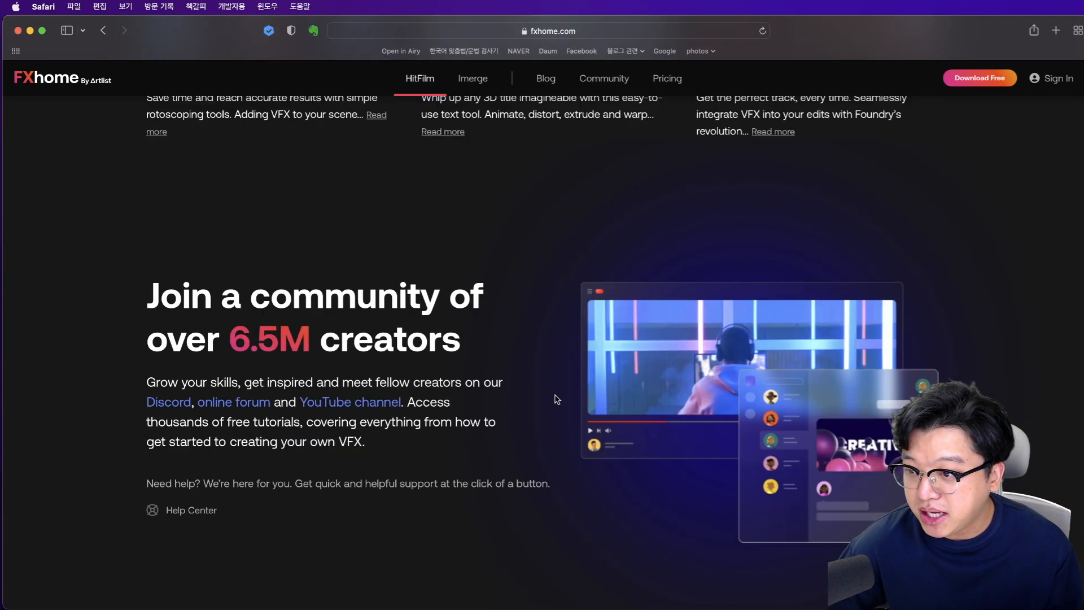
scroll(561, 399, "down", 8)
scroll(552, 435, "up", 15)
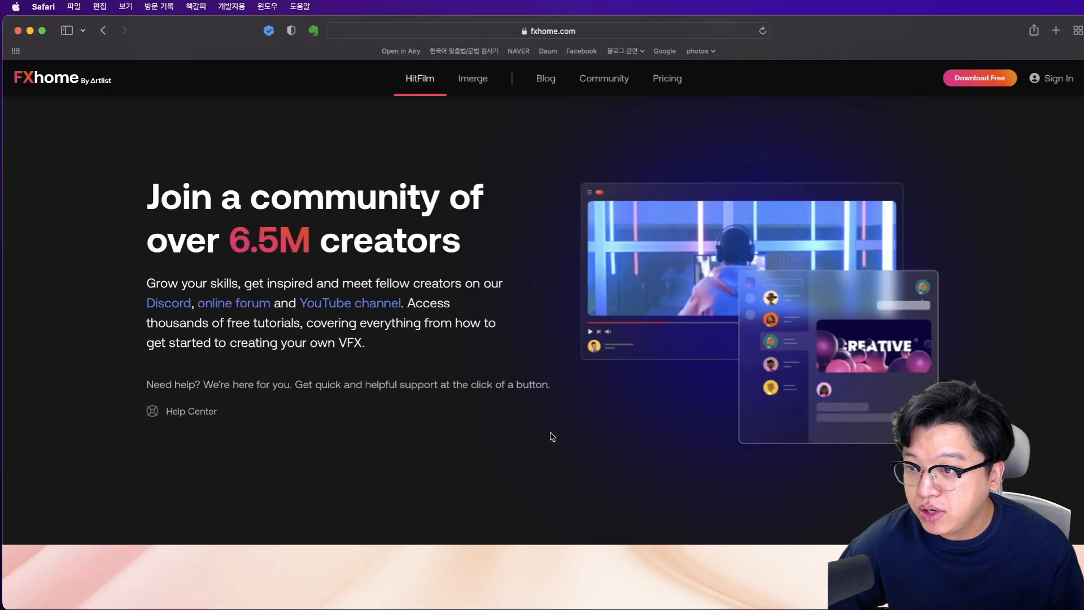
scroll(541, 437, "up", 20)
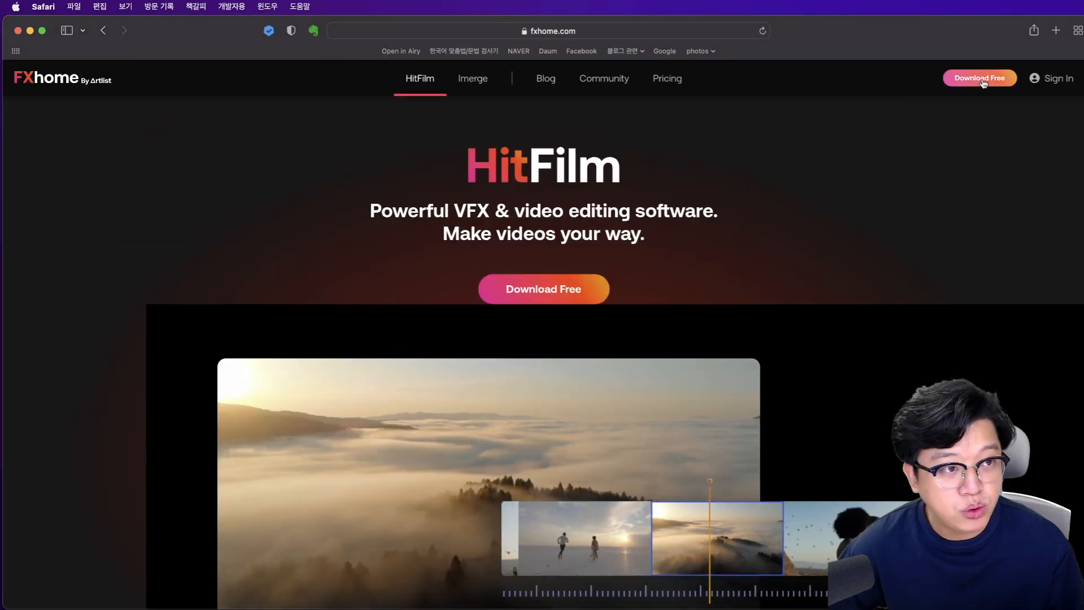
left_click(983, 82)
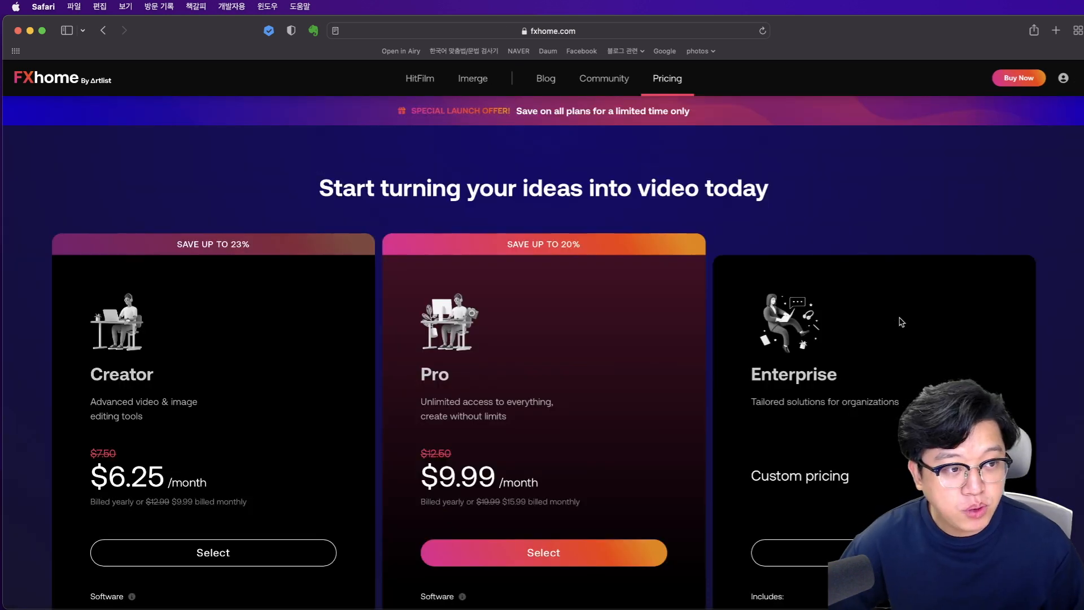
Step: Review the plan cards on the FXhome pricing page, examining the Creator plan's monthly price
scroll(915, 320, "down", 2)
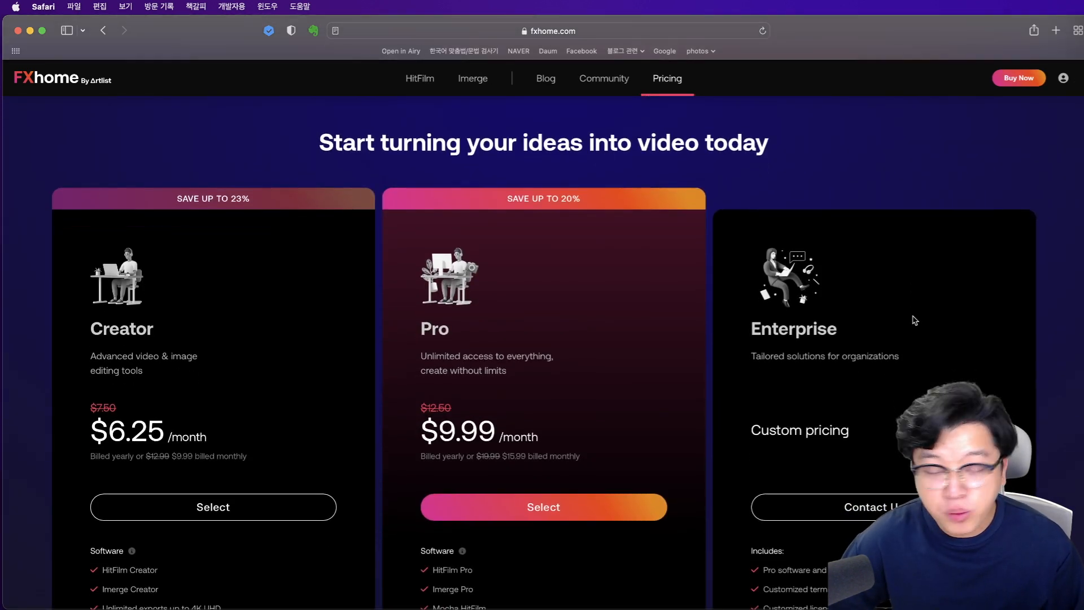
scroll(914, 320, "down", 3)
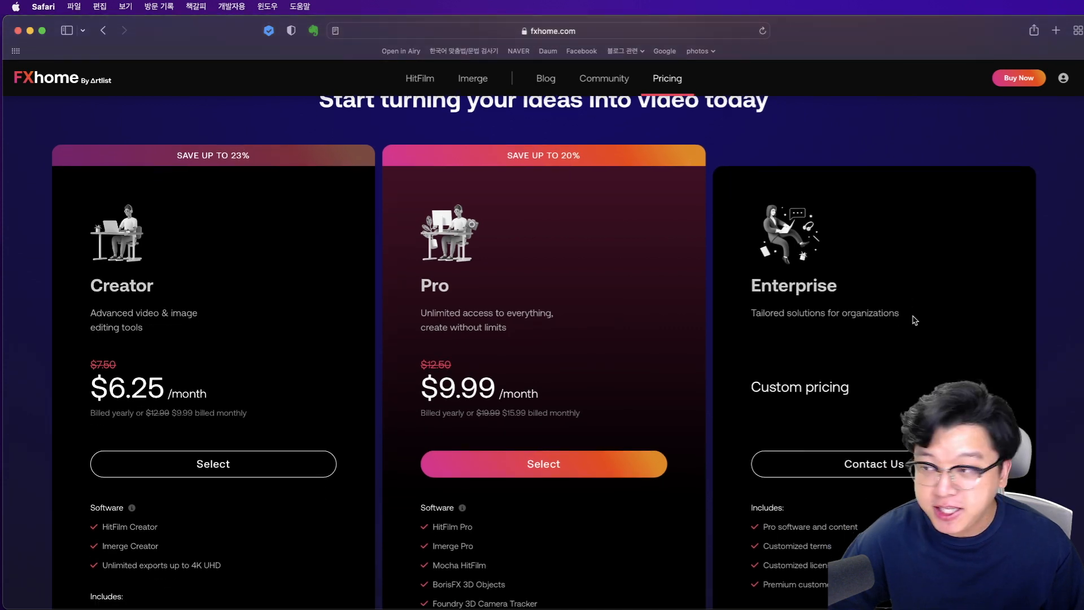
scroll(915, 320, "up", 1)
scroll(915, 320, "up", 3)
scroll(915, 320, "down", 4)
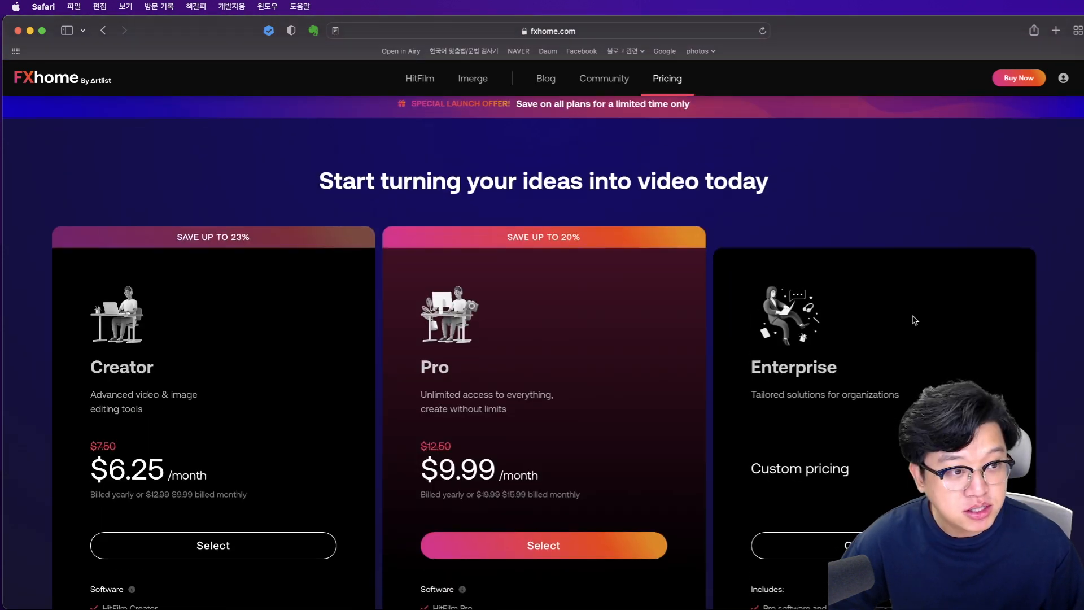
scroll(915, 320, "down", 1)
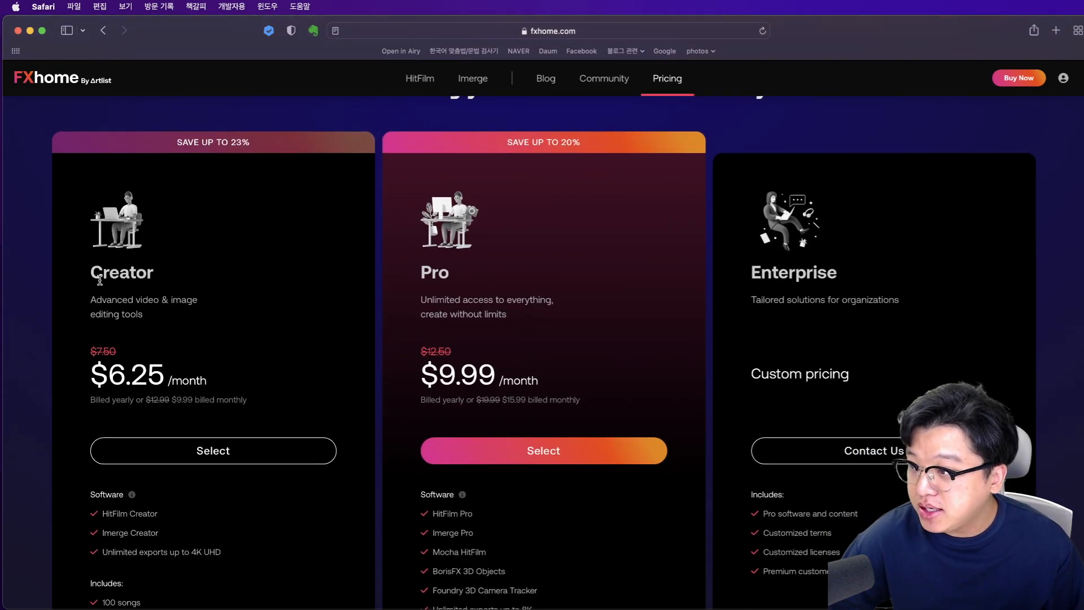
left_click_drag(93, 273, 153, 273)
left_click(152, 272)
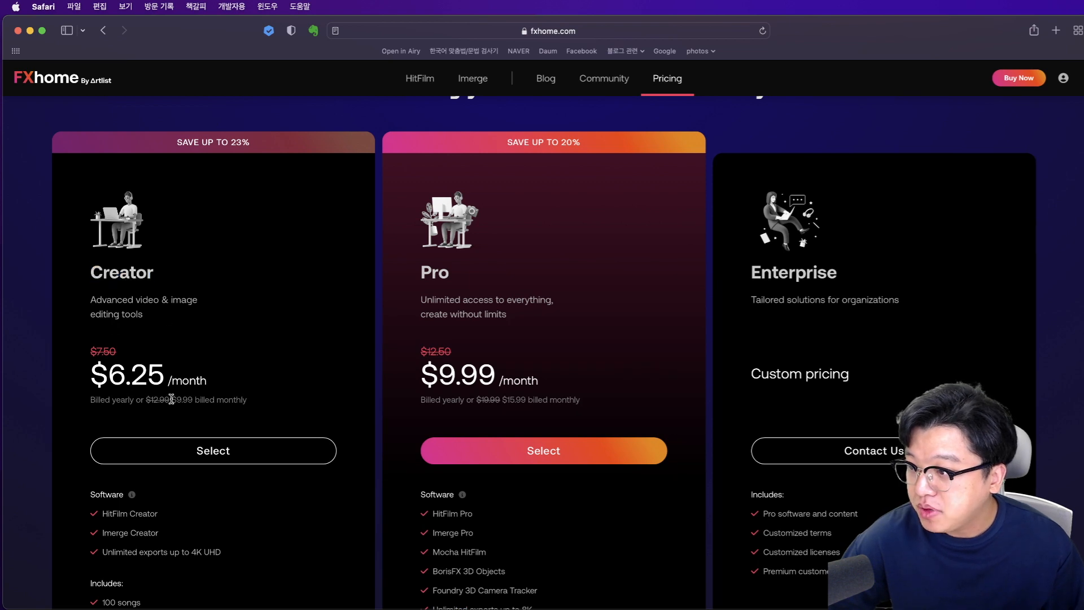
left_click_drag(99, 380, 162, 378)
left_click(162, 378)
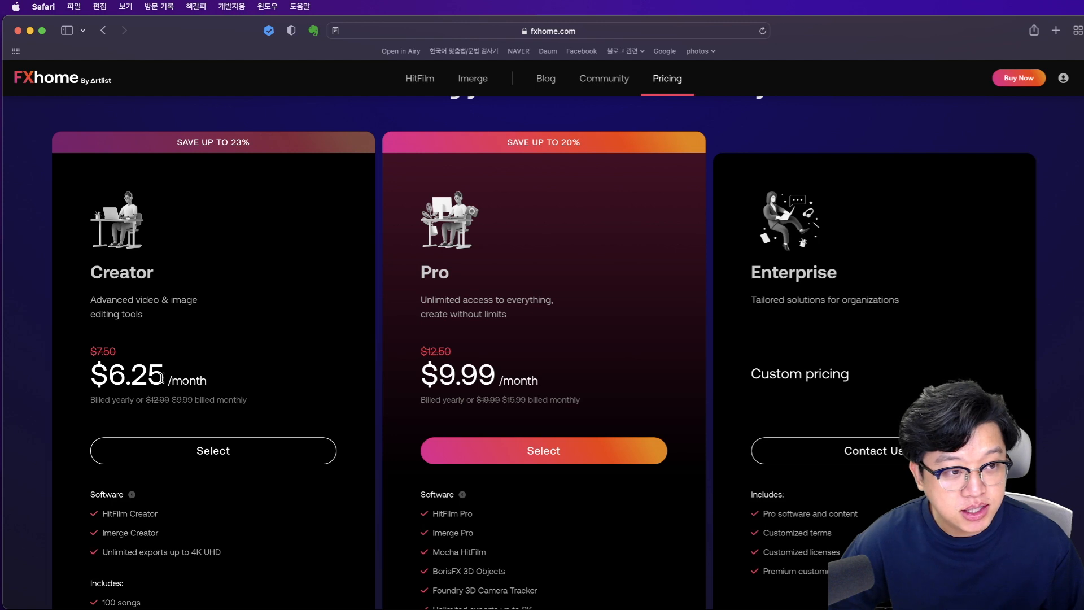
Step: Examine the Pro plan's yearly and monthly billing prices and the Enterprise plan's offer
left_click_drag(422, 273, 451, 275)
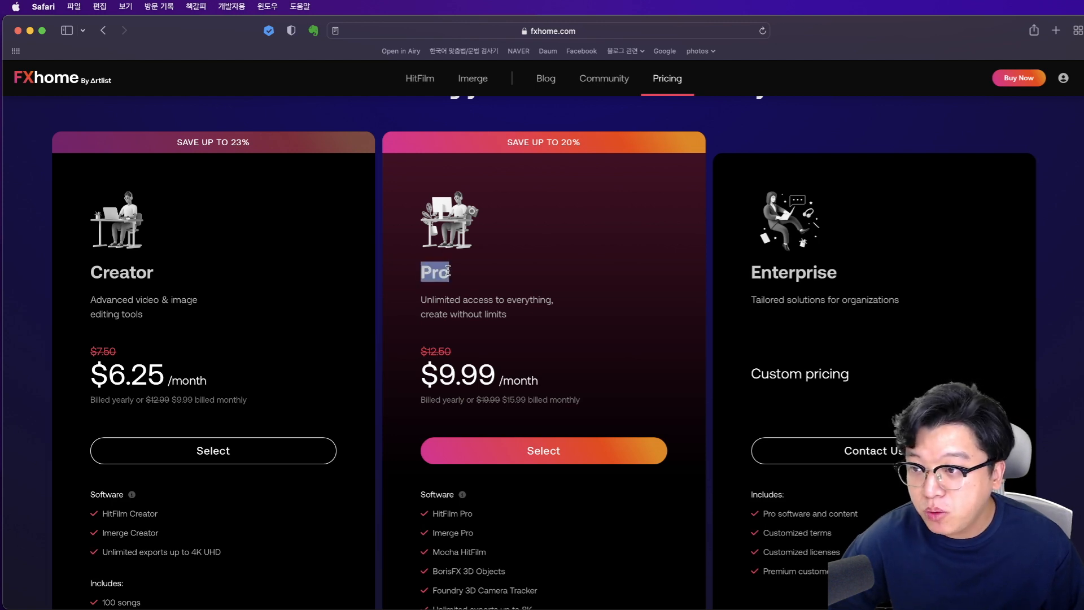
left_click(452, 287)
left_click_drag(425, 378, 520, 377)
left_click(520, 378)
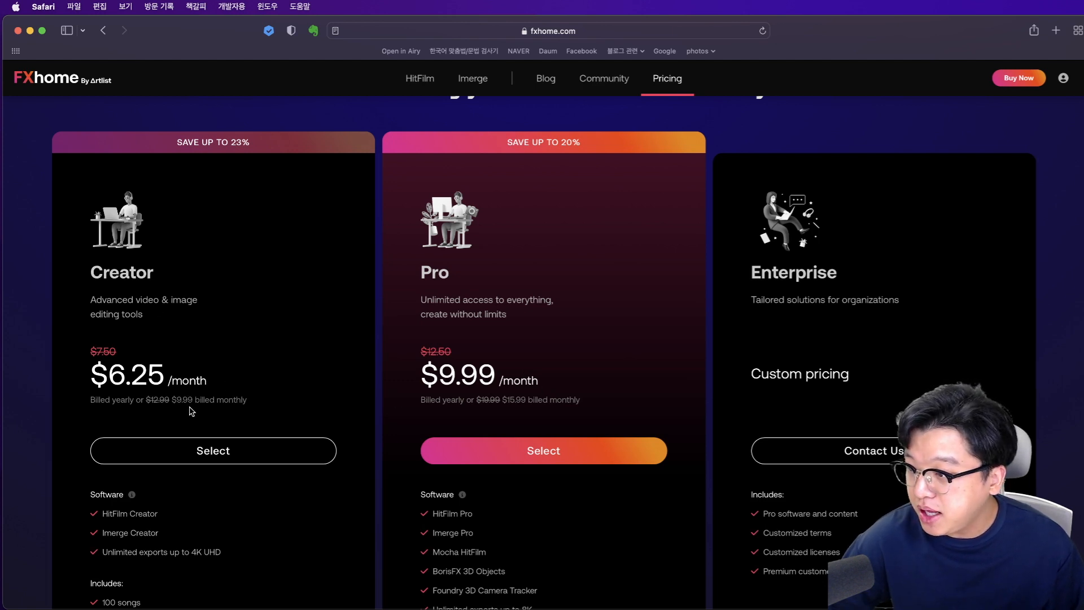
scroll(183, 408, "down", 1)
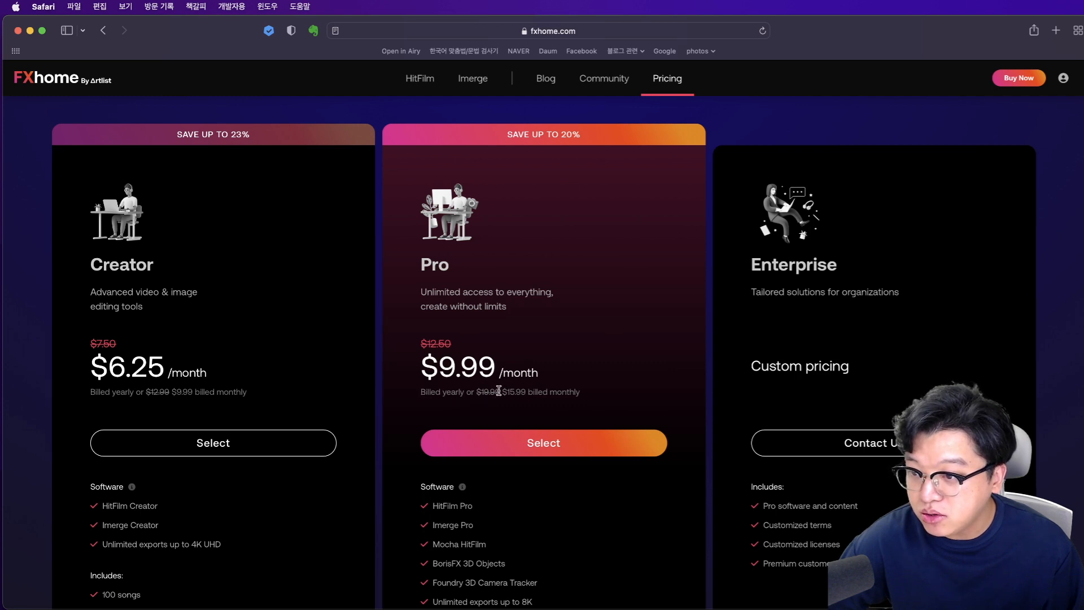
scroll(585, 395, "down", 2)
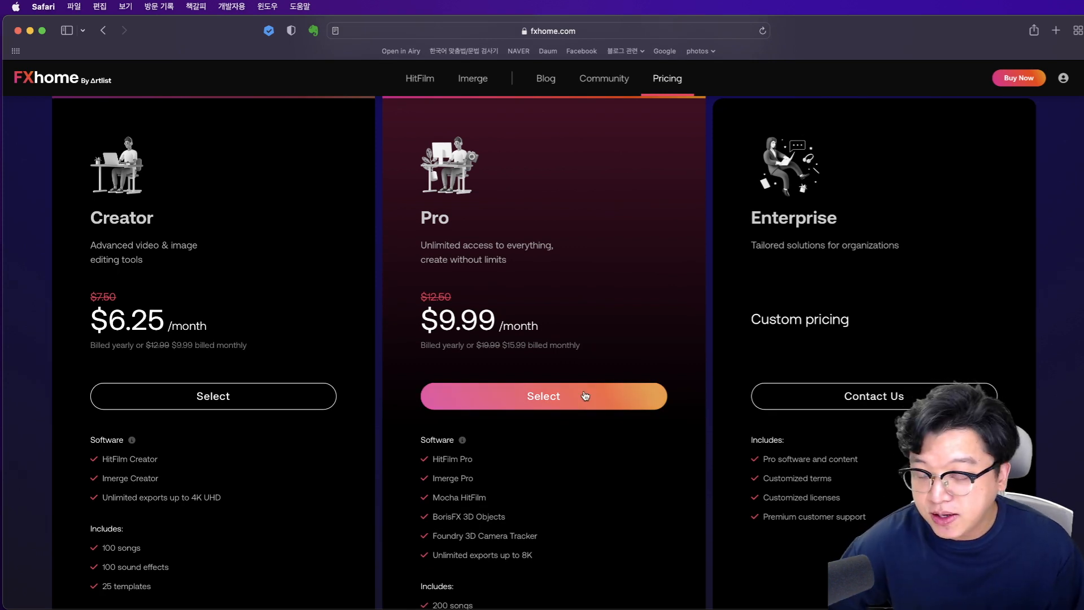
left_click_drag(751, 218, 832, 220)
left_click(844, 243)
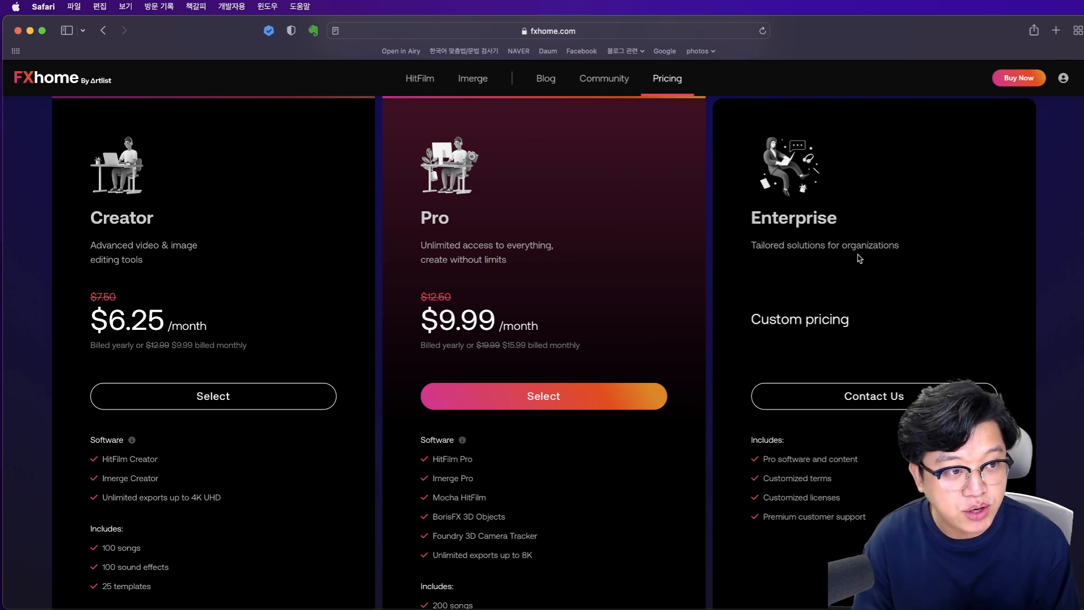
Step: Examine the software, songs, sound effects and templates included in the Creator and Pro plans
scroll(121, 398, "down", 2)
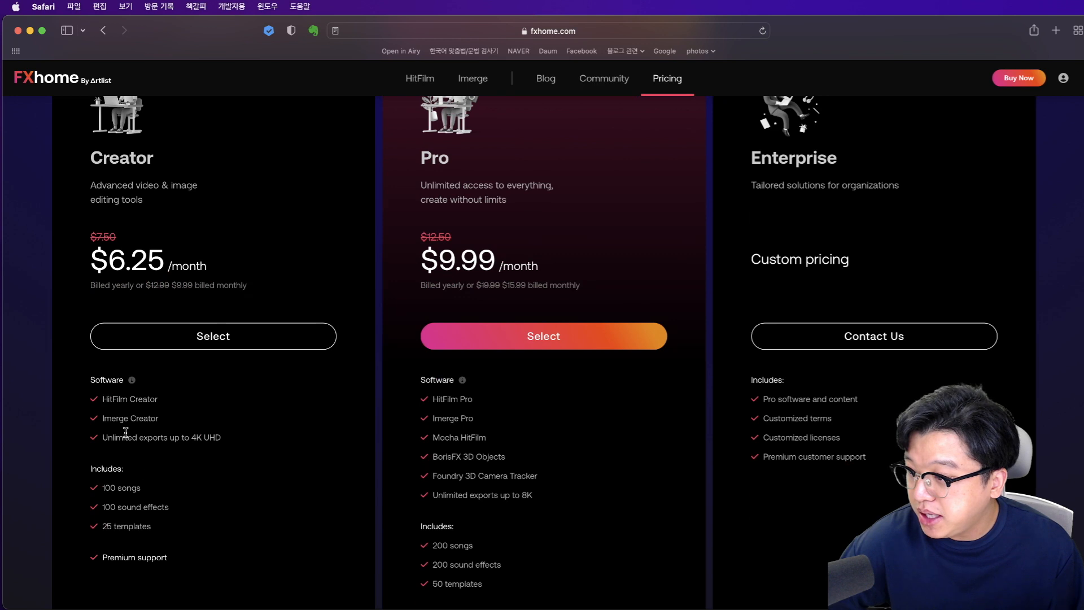
scroll(142, 475, "down", 1)
left_click_drag(92, 463, 159, 519)
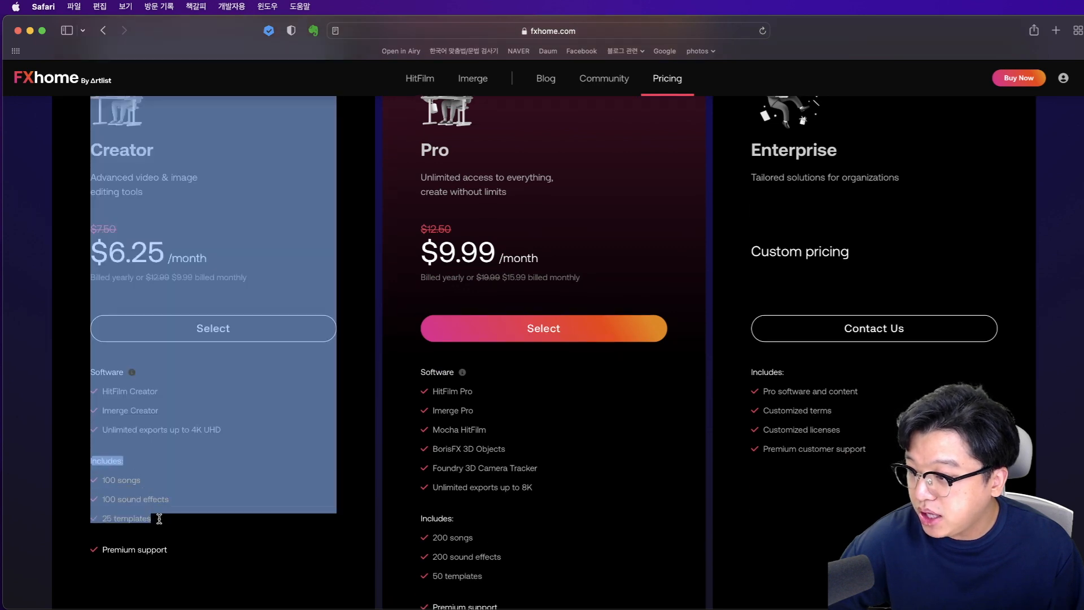
left_click(207, 520)
scroll(539, 456, "down", 5)
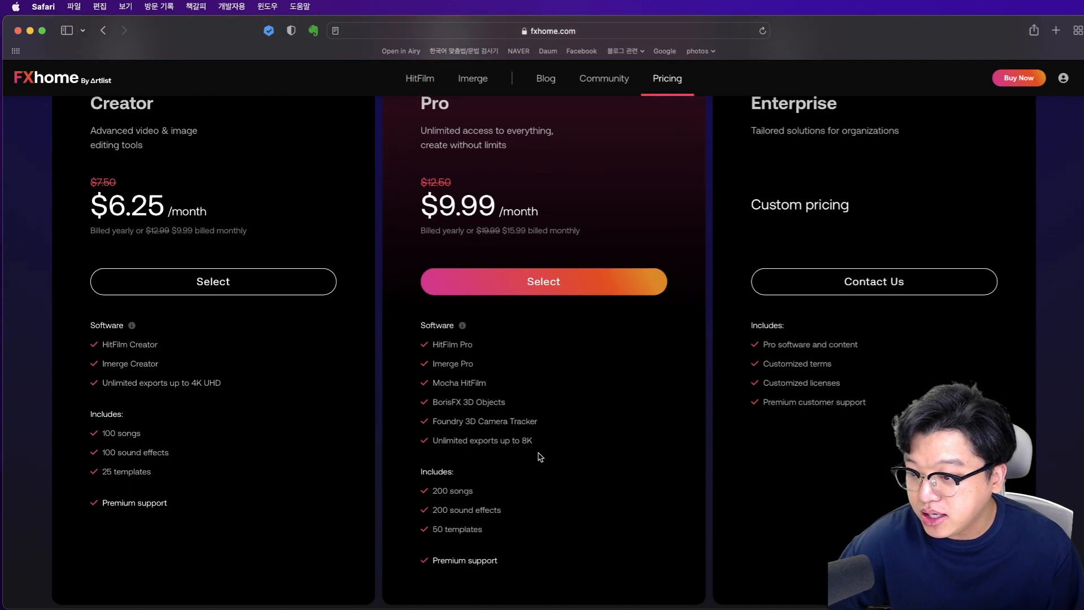
left_click(598, 402)
Step: Examine the feature comparison table for the Free, Creator and Pro plans through to its Content section
scroll(599, 407, "down", 4)
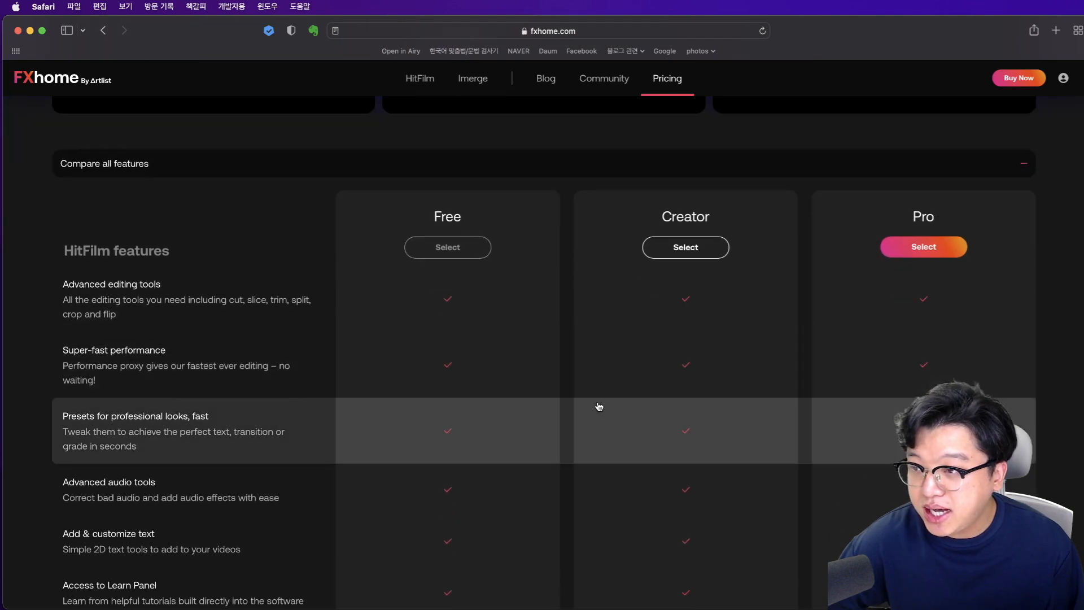
scroll(599, 405, "down", 2)
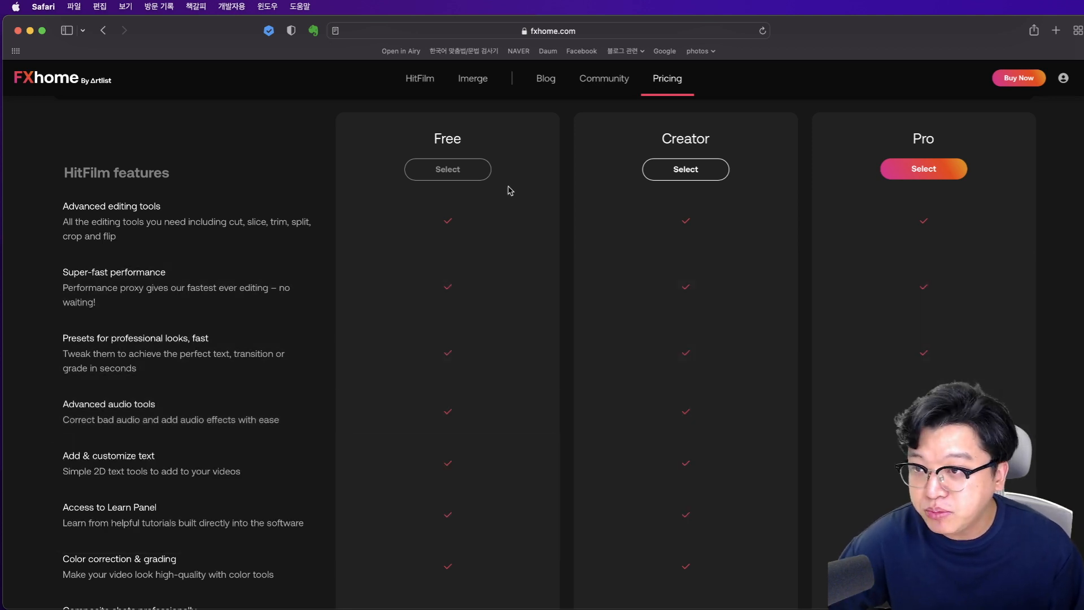
scroll(720, 322, "down", 5)
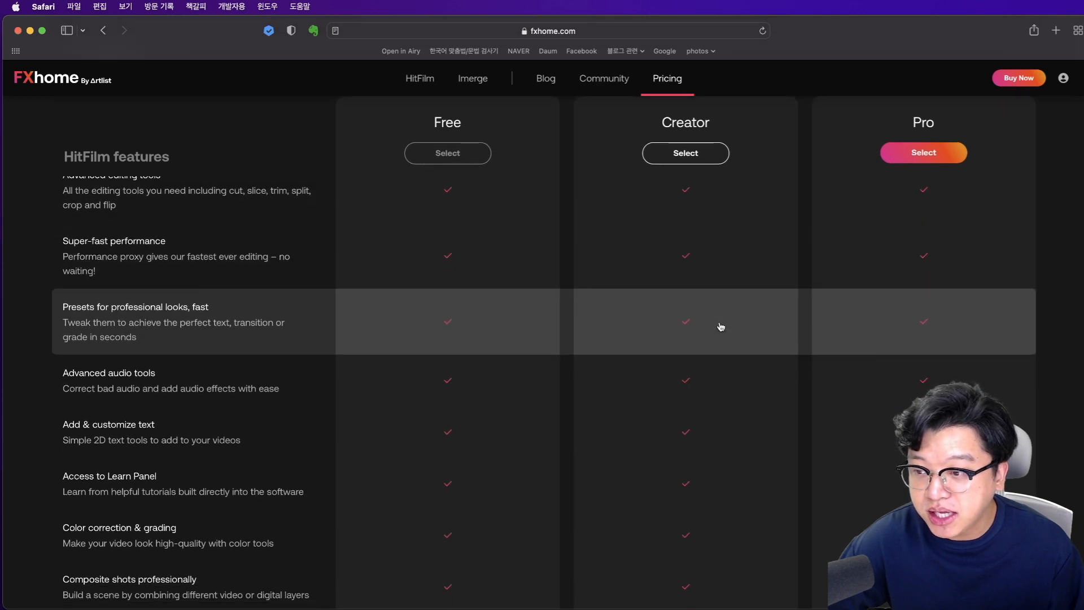
scroll(720, 326, "down", 1)
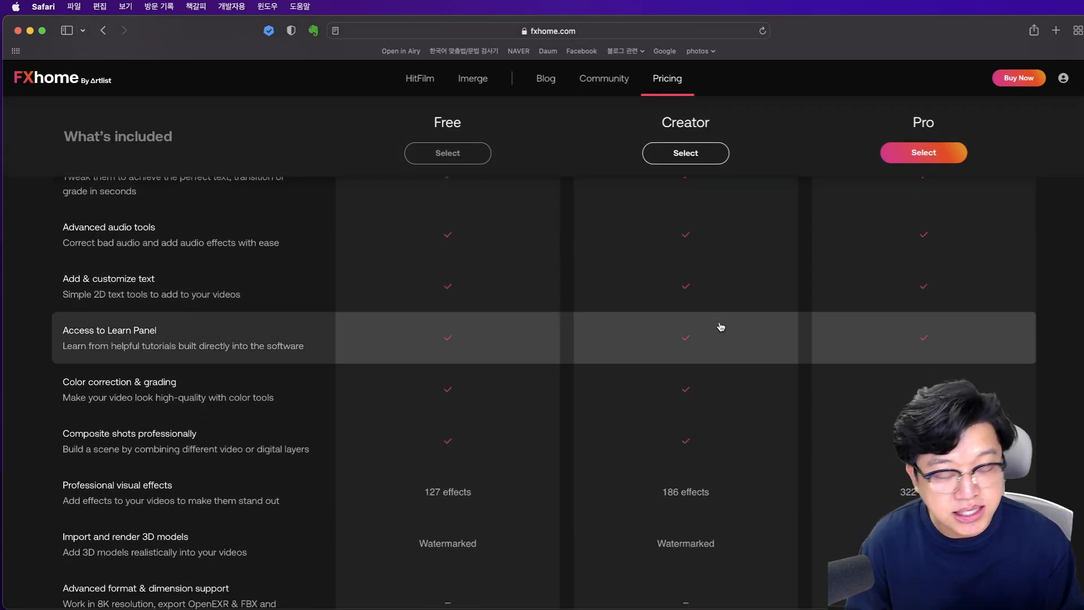
scroll(456, 418, "up", 3)
scroll(457, 417, "up", 1)
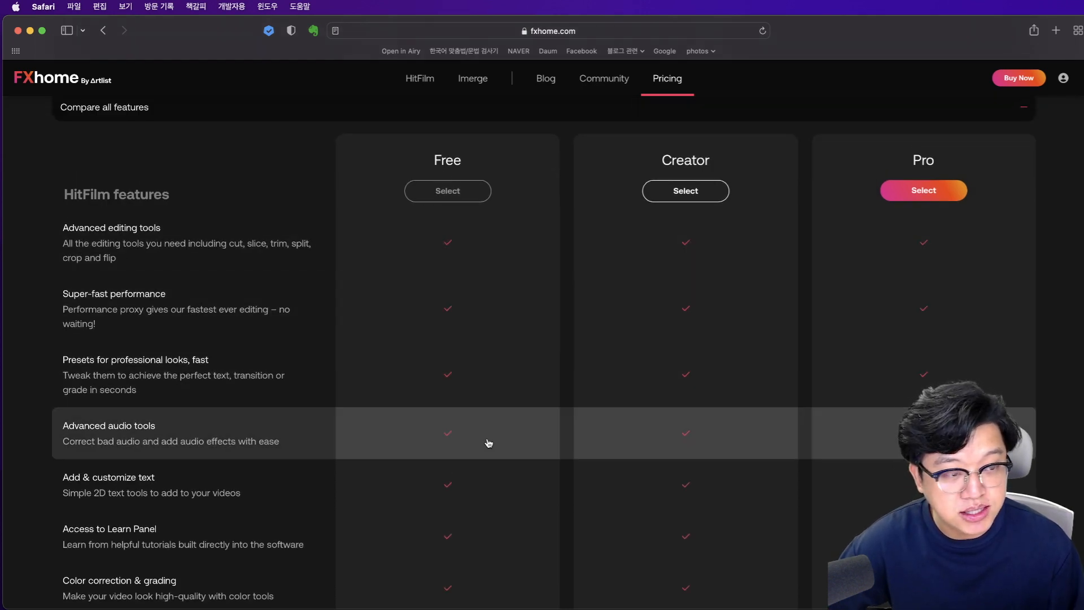
scroll(489, 443, "down", 5)
scroll(489, 443, "down", 2)
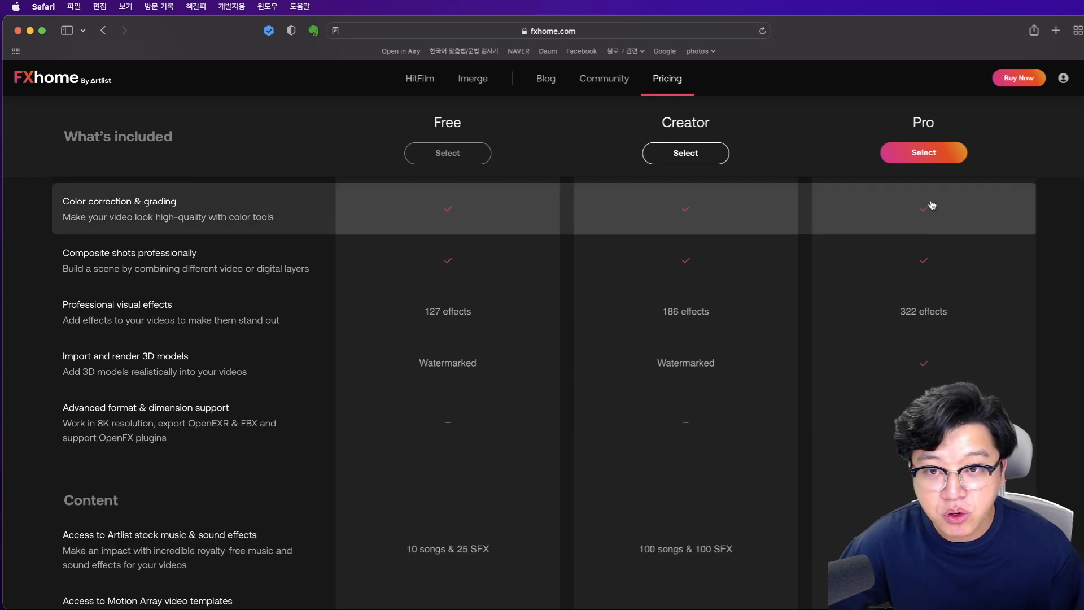
scroll(714, 455, "down", 5)
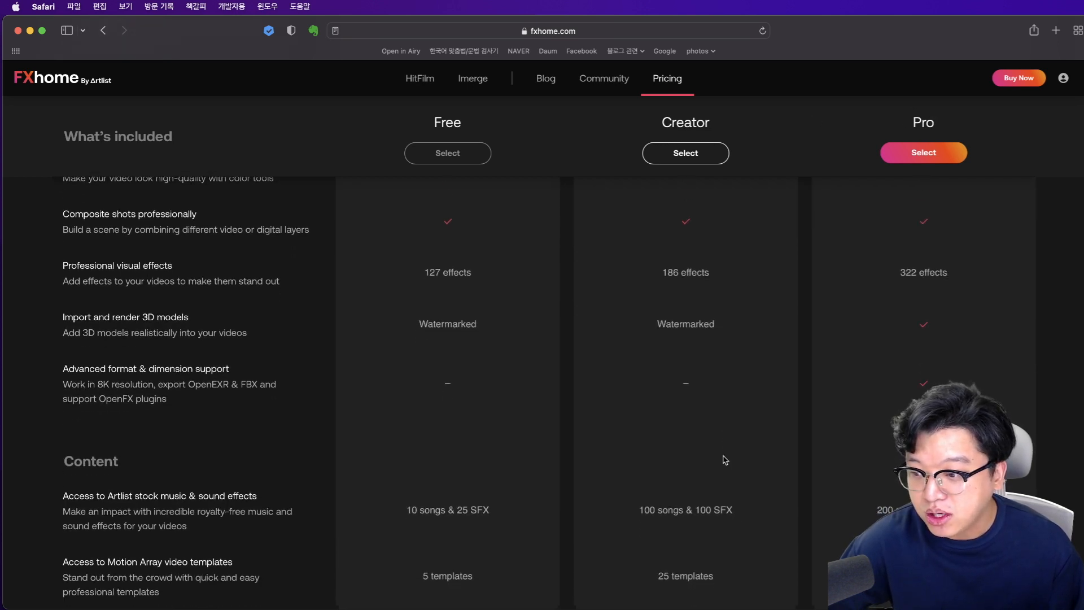
Step: Revisit the plan cards and review the Free, Creator and Pro columns in the feature comparison
scroll(725, 461, "up", 20)
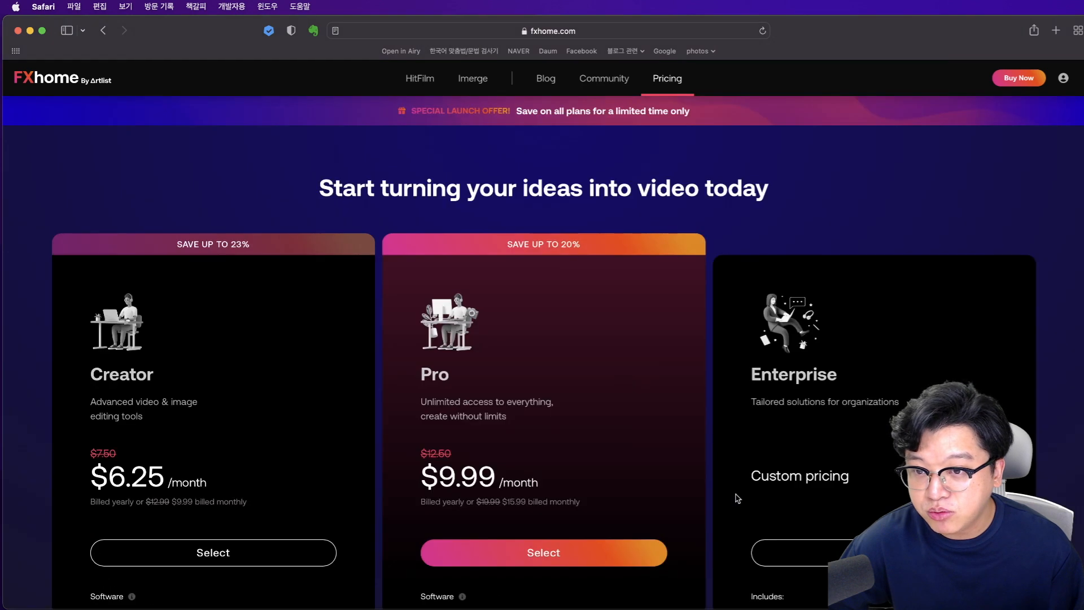
scroll(740, 497, "down", 1)
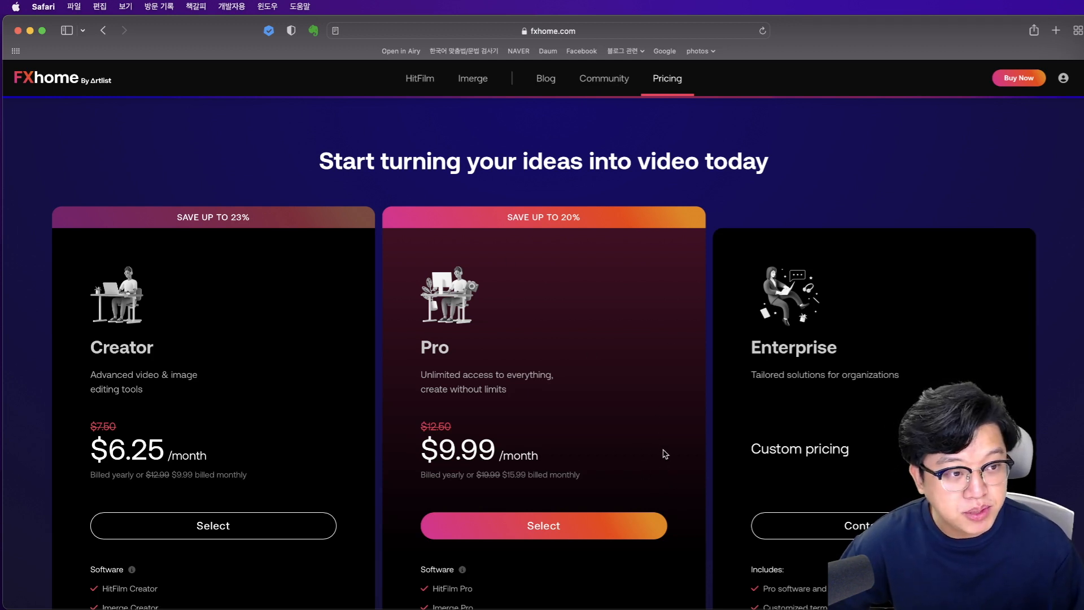
scroll(665, 454, "down", 10)
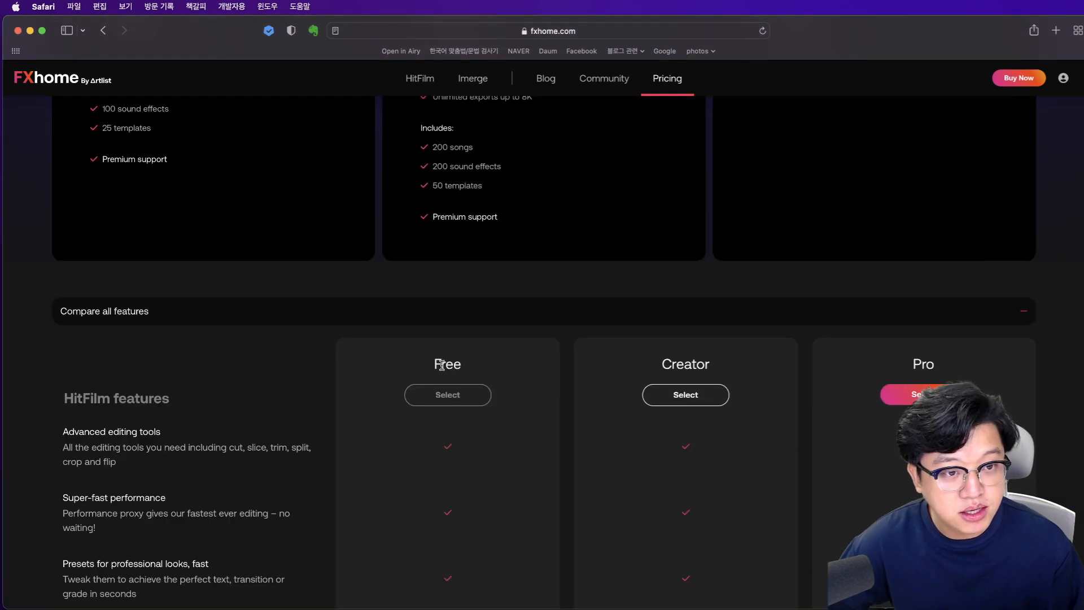
left_click_drag(433, 368, 459, 365)
left_click(460, 366)
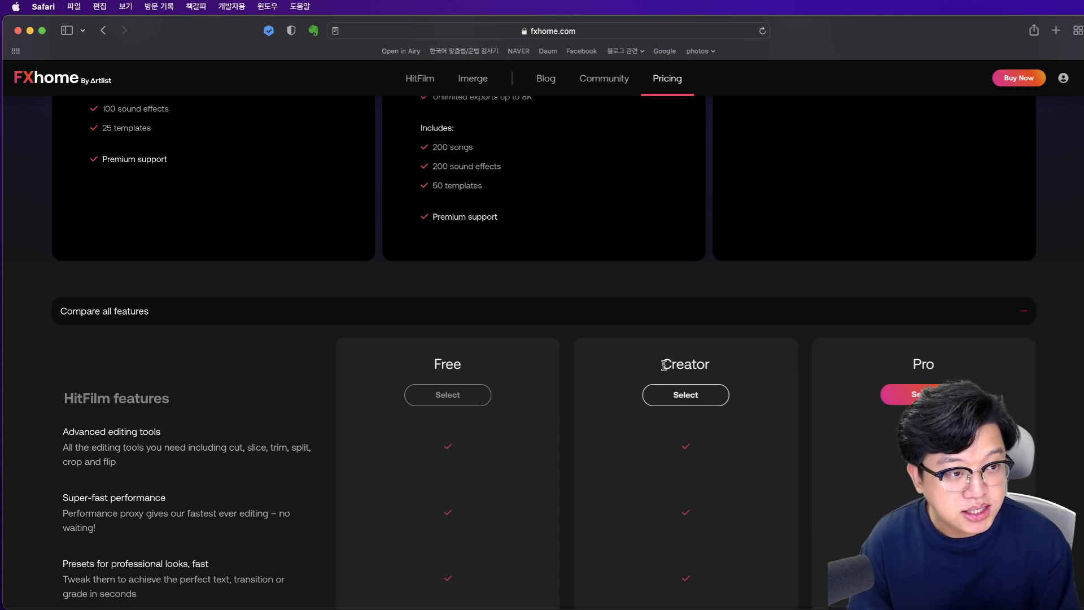
left_click_drag(660, 365, 722, 365)
left_click(854, 367)
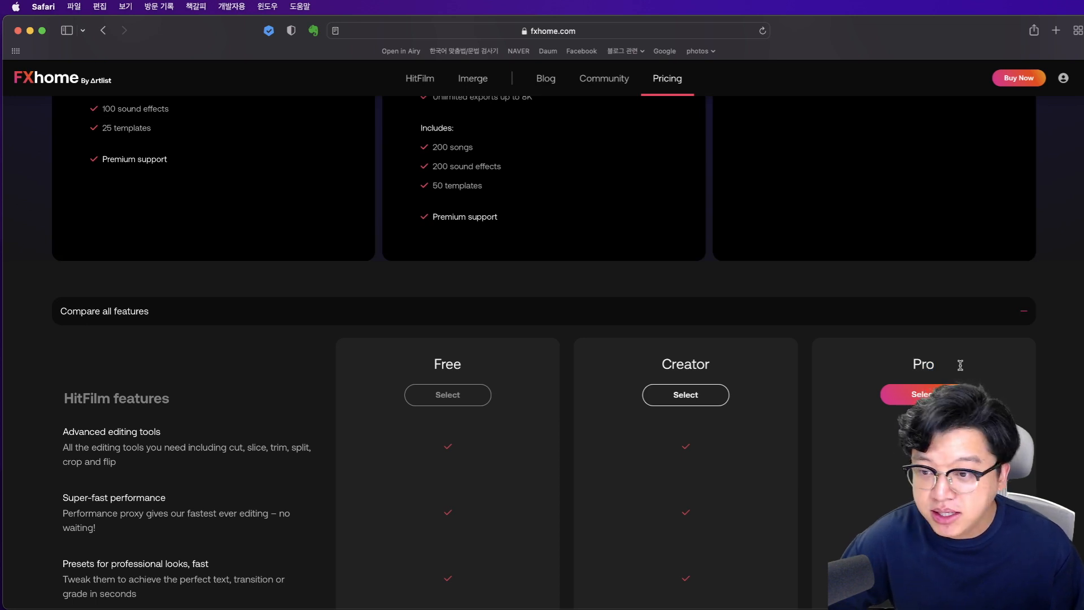
scroll(788, 448, "up", 10)
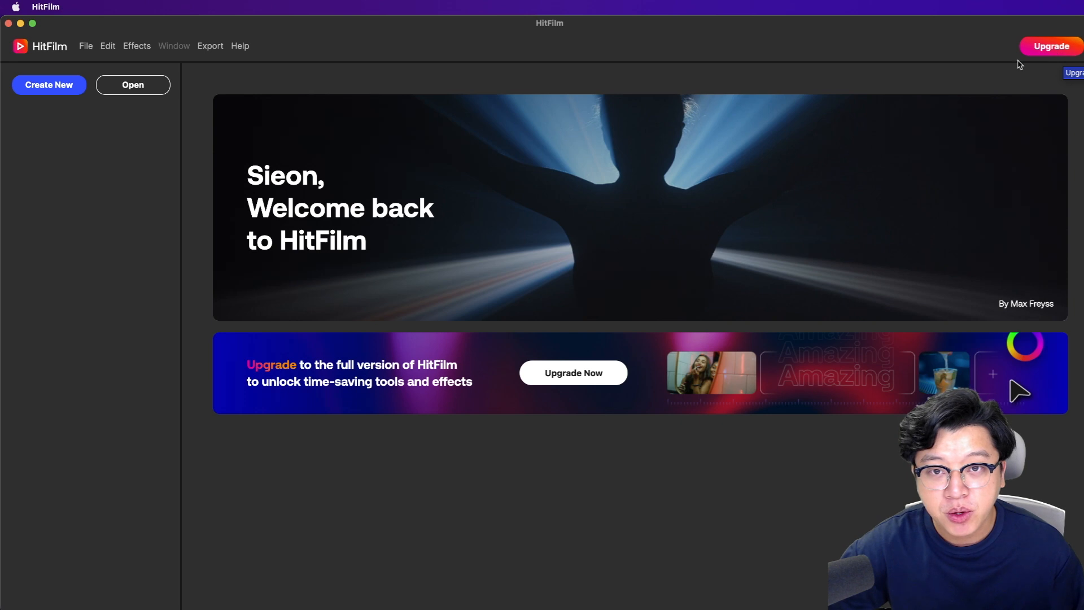
left_click(1047, 47)
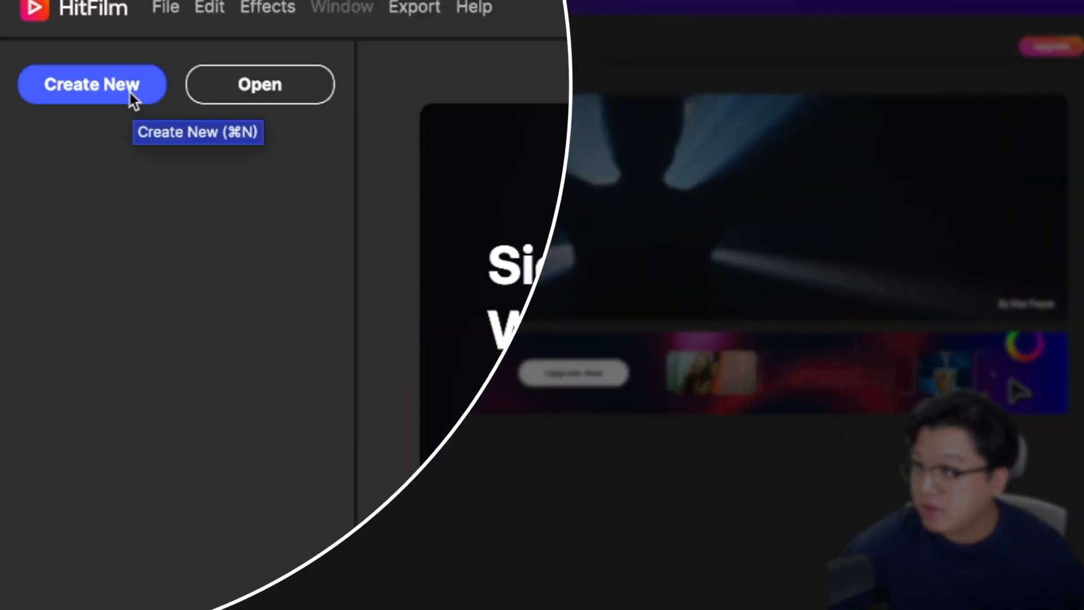
Step: Create a new project with the 1080p Full HD @ 23.976 fps template, reviewing its editor and rendering settings
left_click(67, 91)
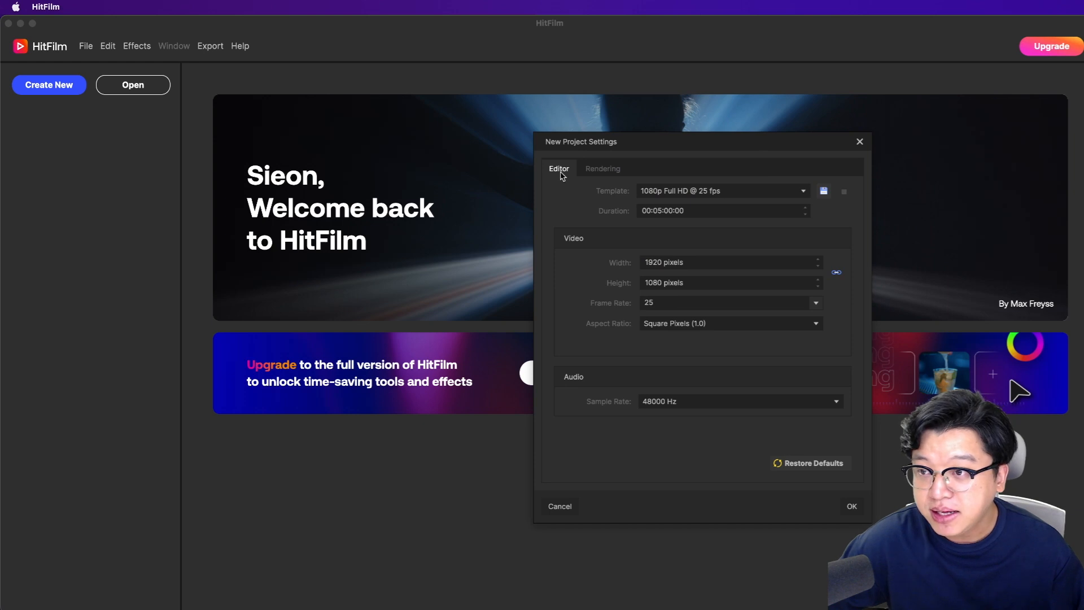
left_click(716, 194)
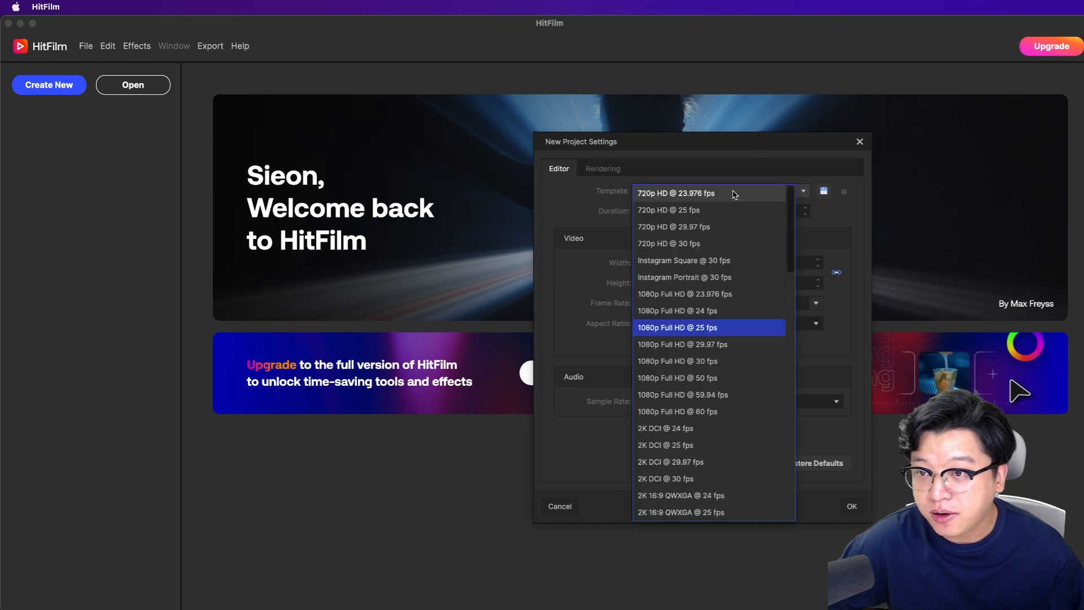
left_click(728, 303)
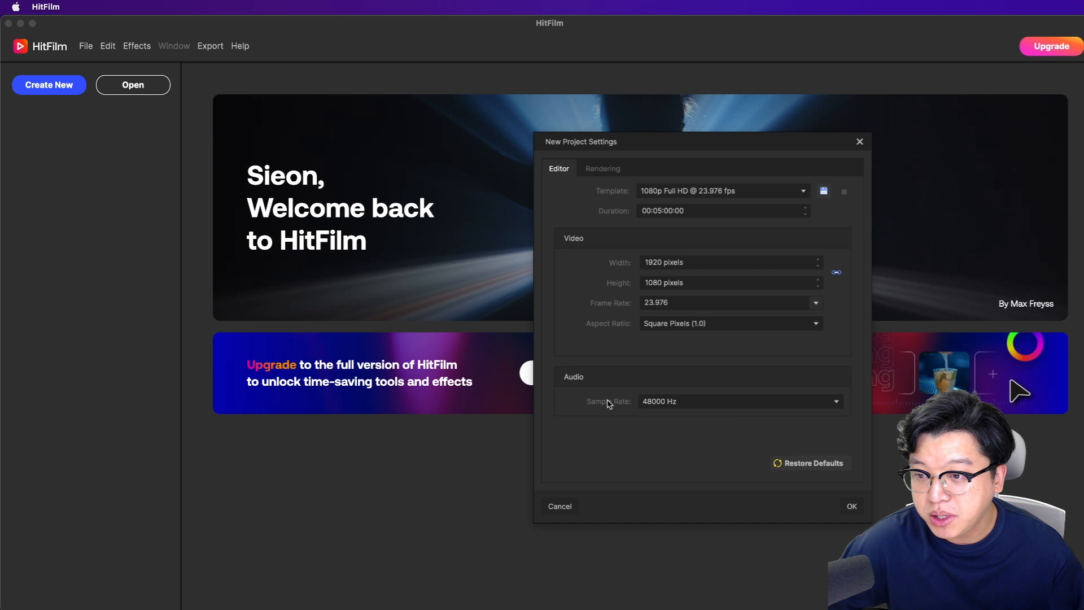
left_click(602, 170)
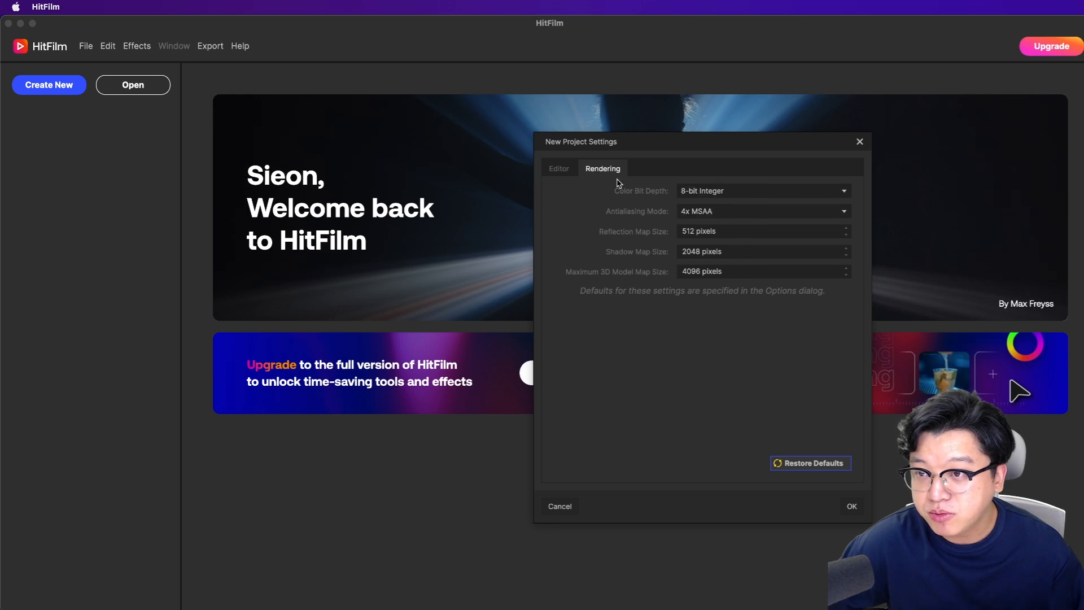
left_click(559, 168)
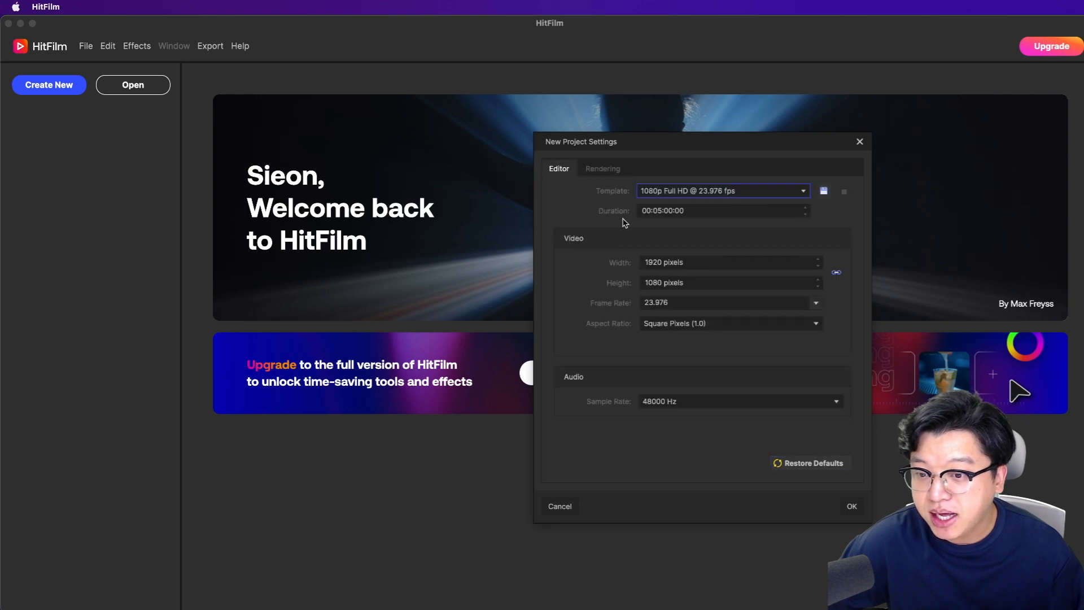
left_click(852, 507)
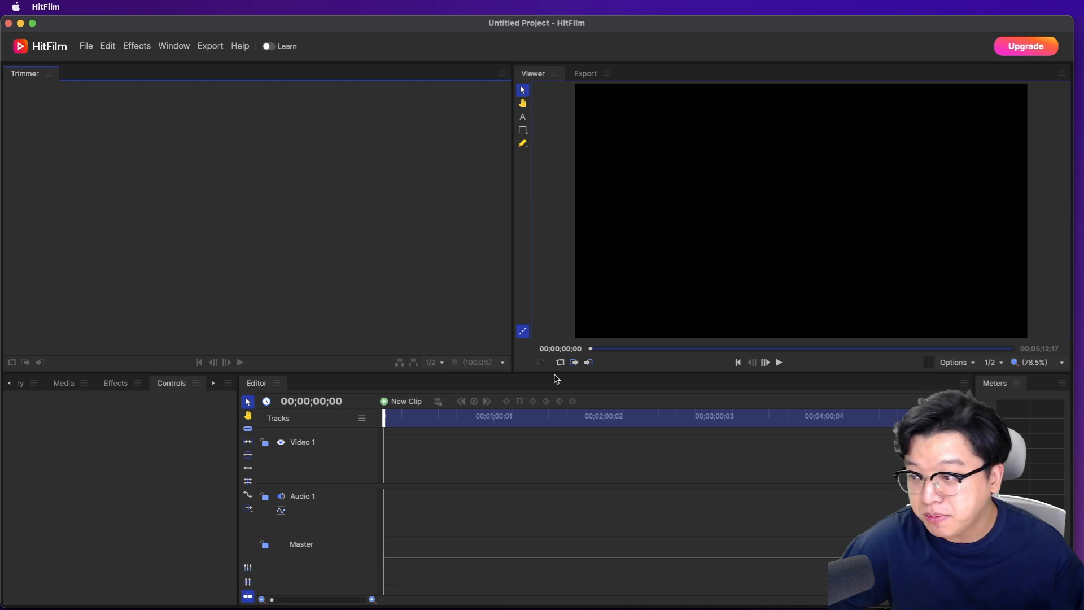
Step: Look over the new project's workspace, including the tracks, Trimmer, Library, Media, Effects and Controls panels
right_click(335, 473)
left_click(342, 465)
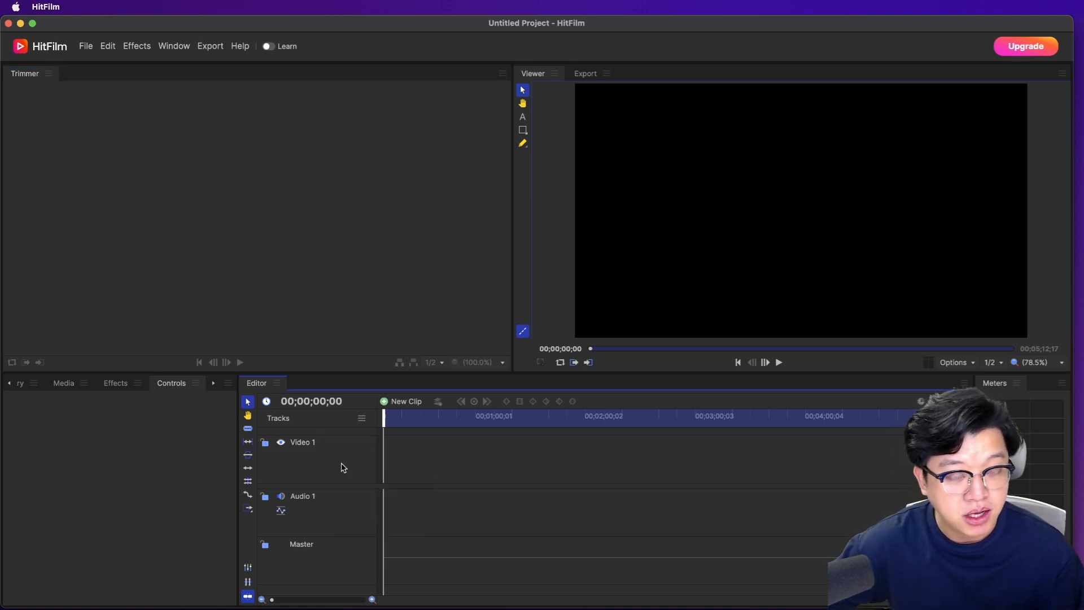
left_click(287, 246)
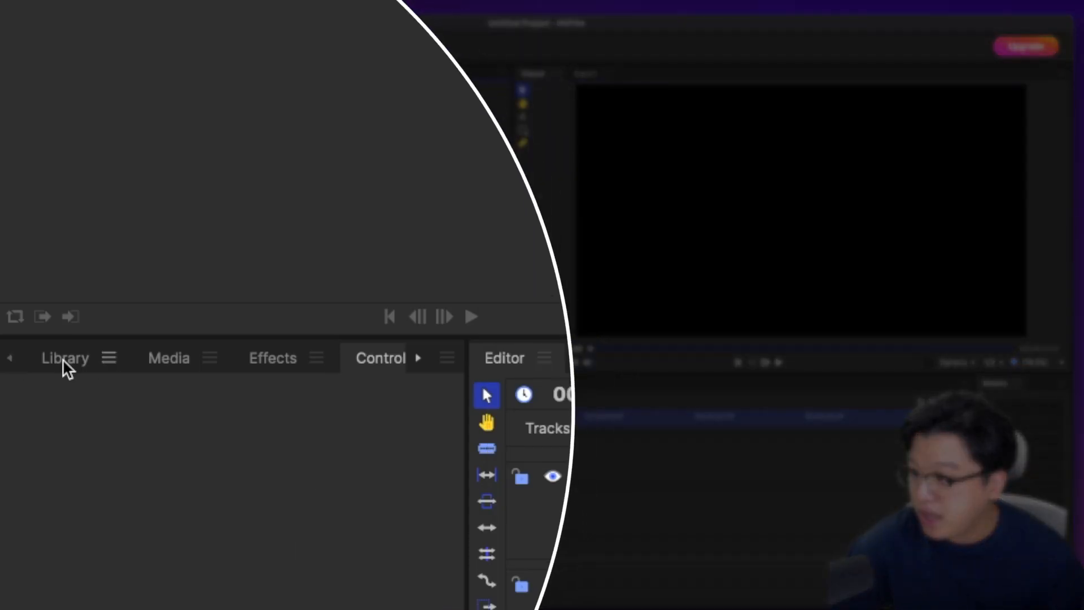
left_click(17, 383)
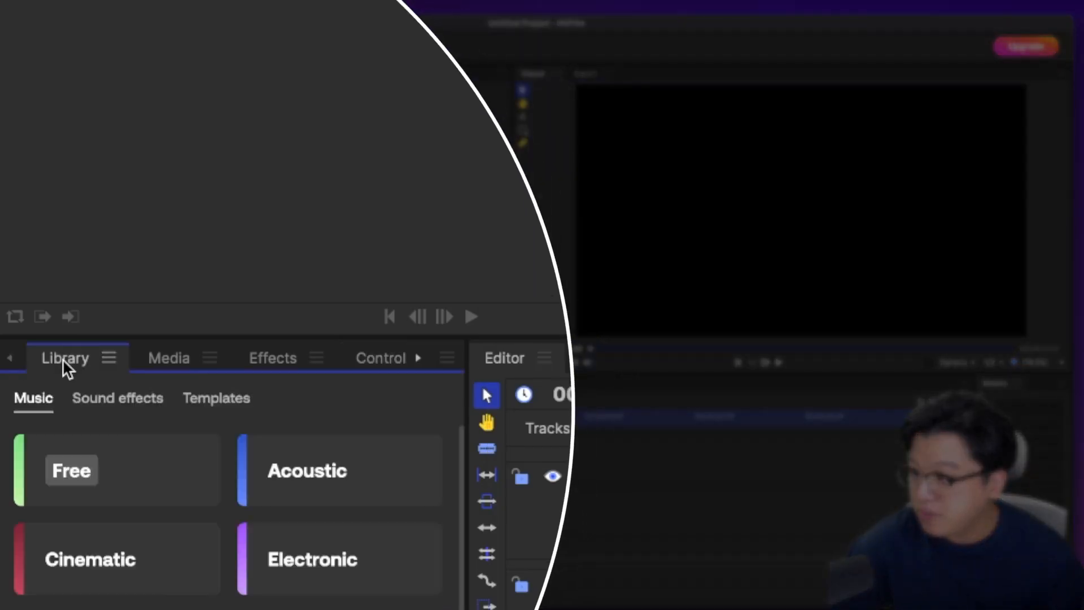
left_click(170, 364)
left_click(269, 362)
left_click(358, 363)
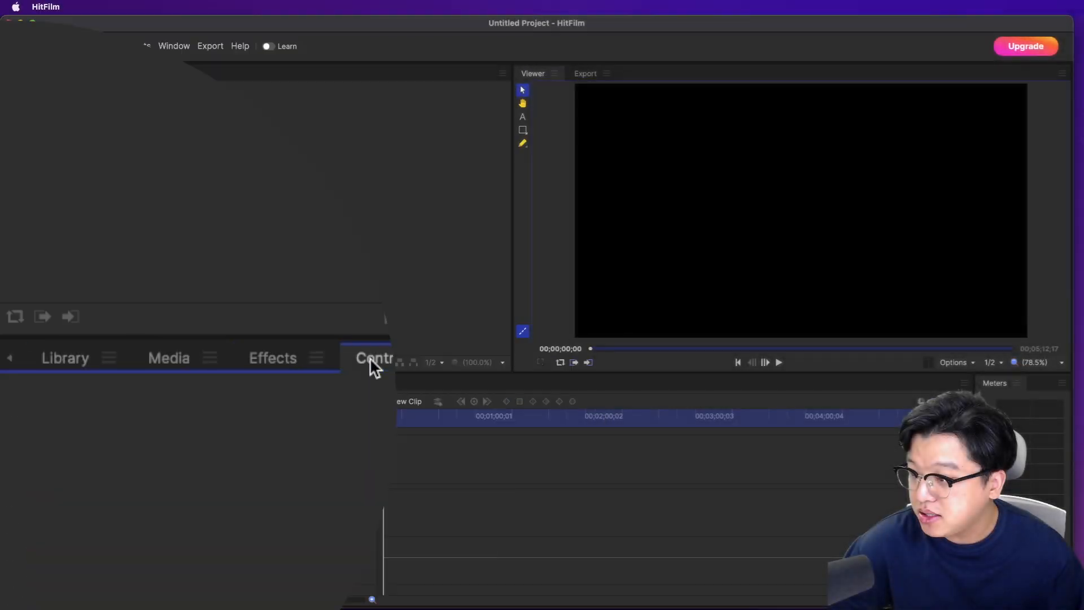
left_click(34, 384)
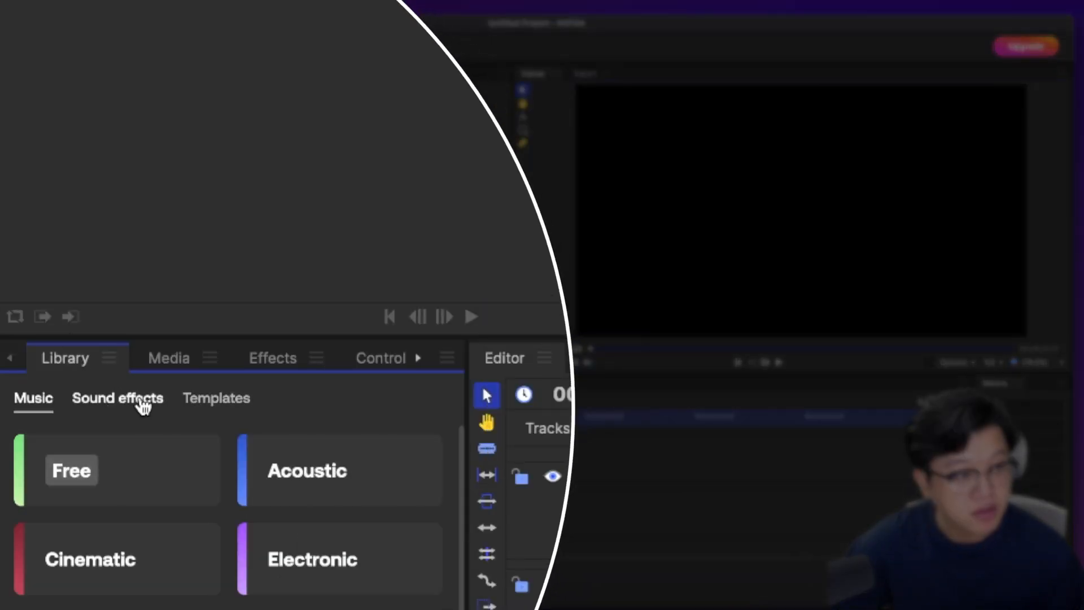
Step: Import the three field clips 155744, 155746 and 155764 from the !VIDEO folder in Finder into the project media
left_click(157, 371)
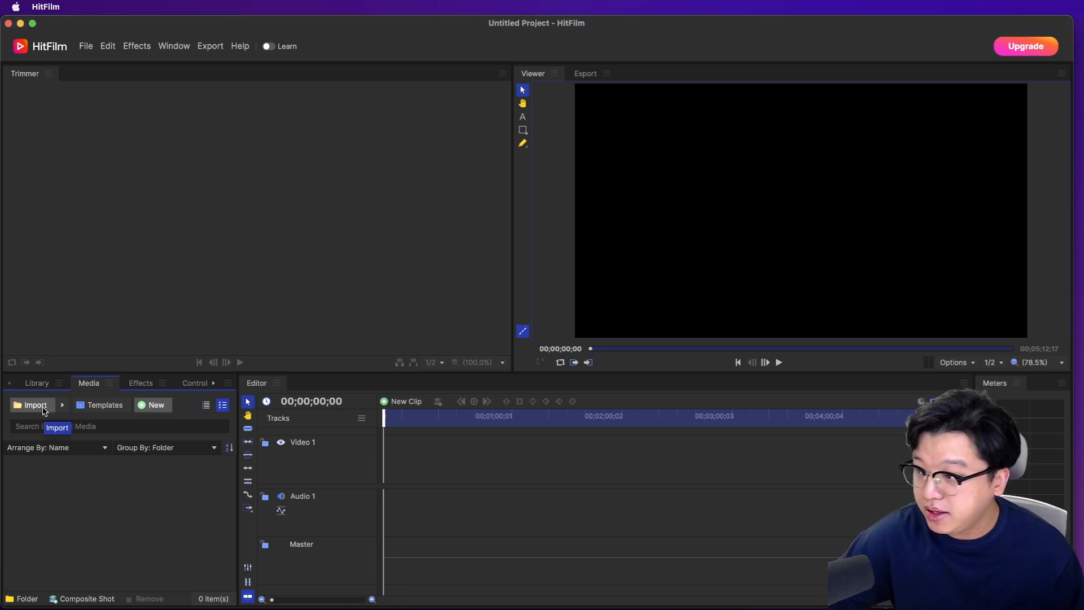
left_click(43, 410)
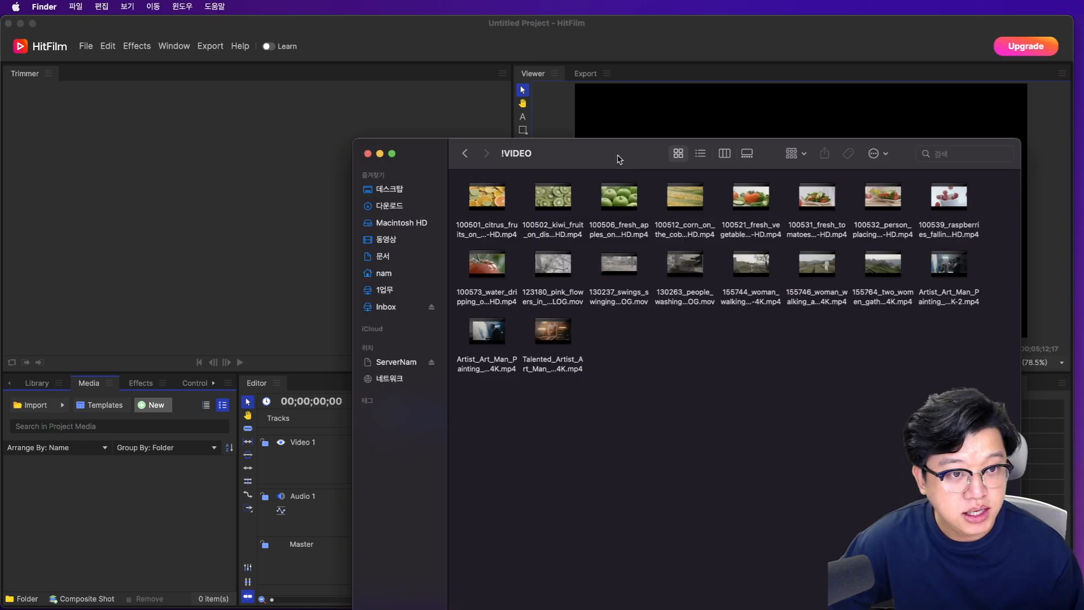
left_click_drag(573, 140, 636, 165)
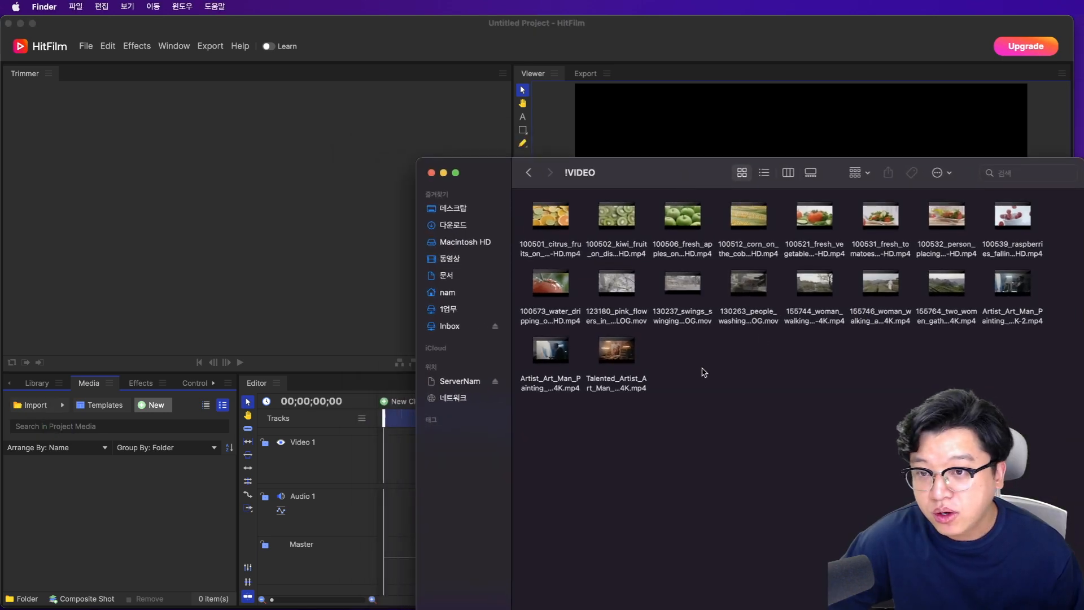
left_click_drag(940, 353, 456, 511)
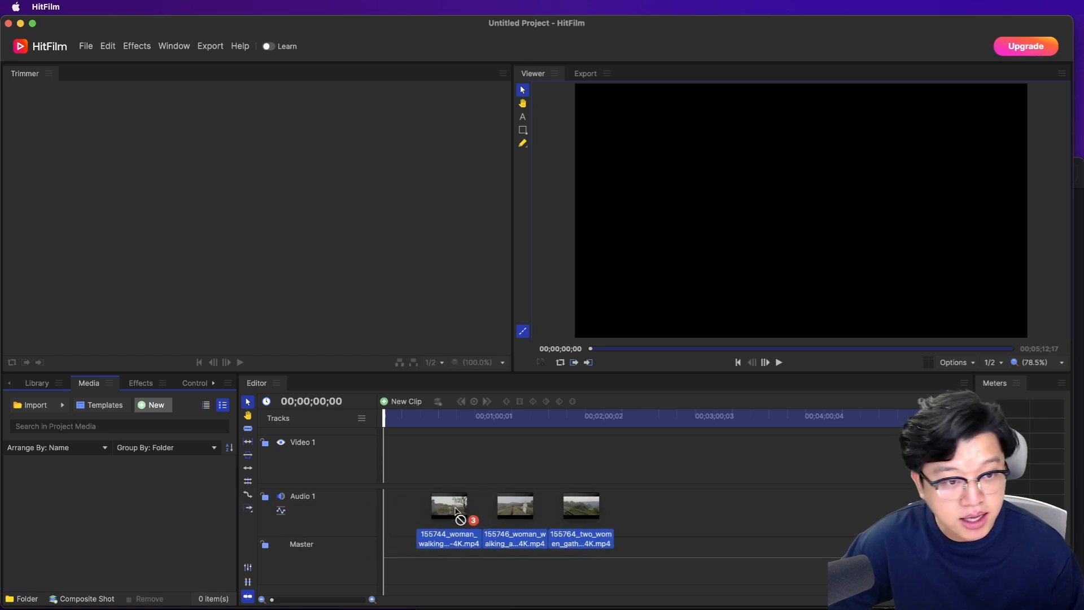
left_click_drag(456, 511, 129, 518)
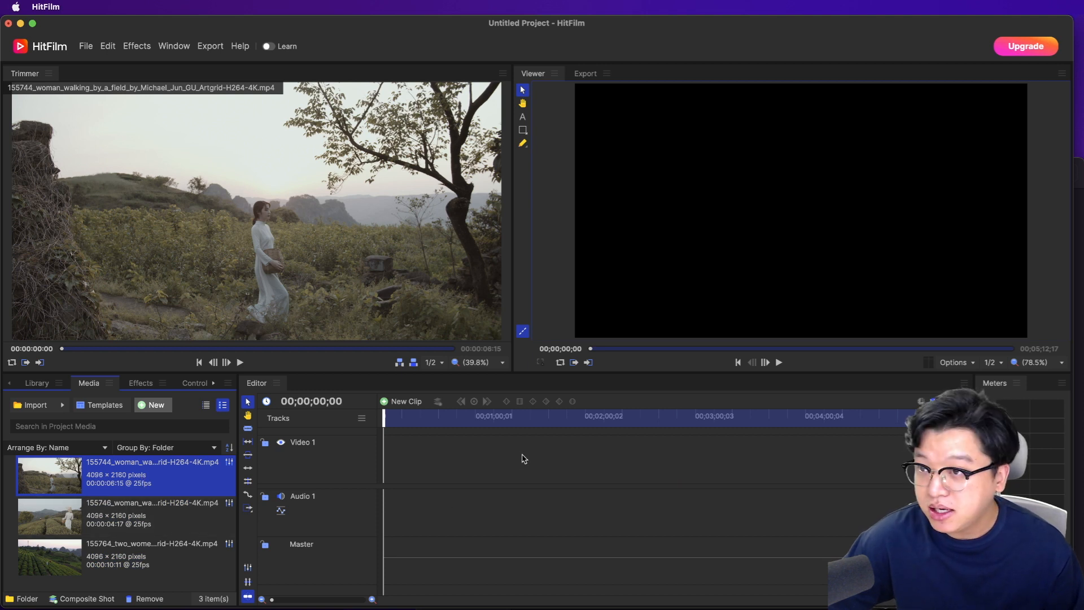
Step: Examine the clip preview in the Trimmer, the sequence Viewer and the timeline tracks
left_click(244, 246)
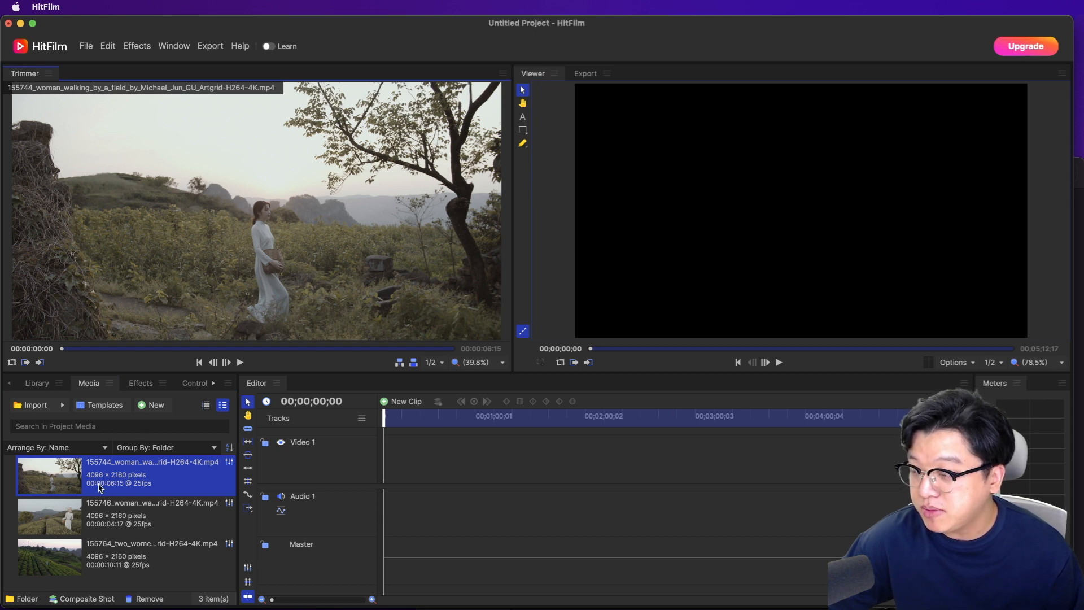
left_click(768, 265)
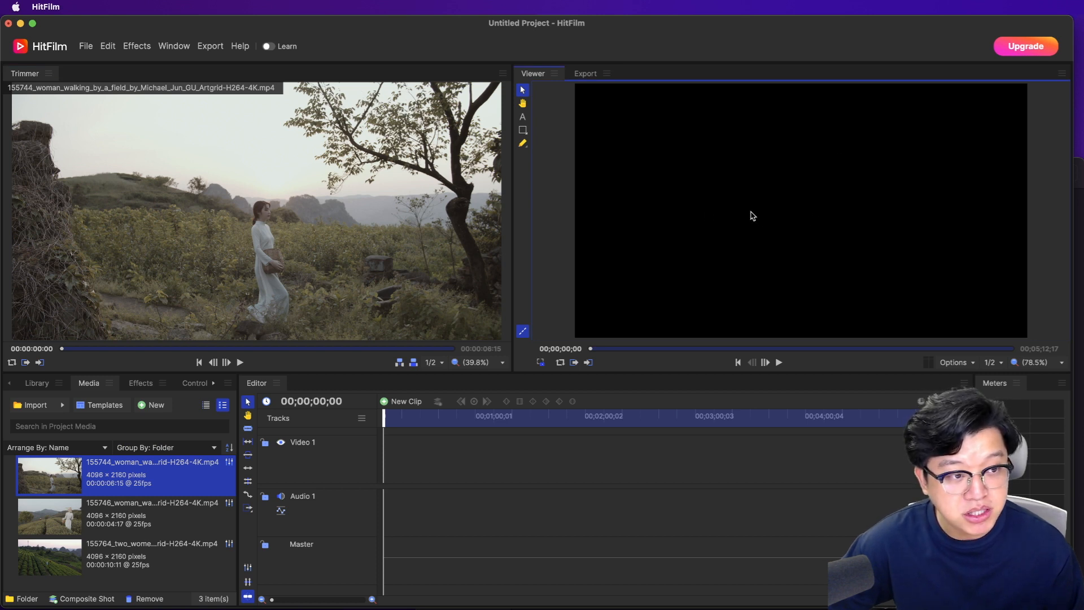
left_click(342, 462)
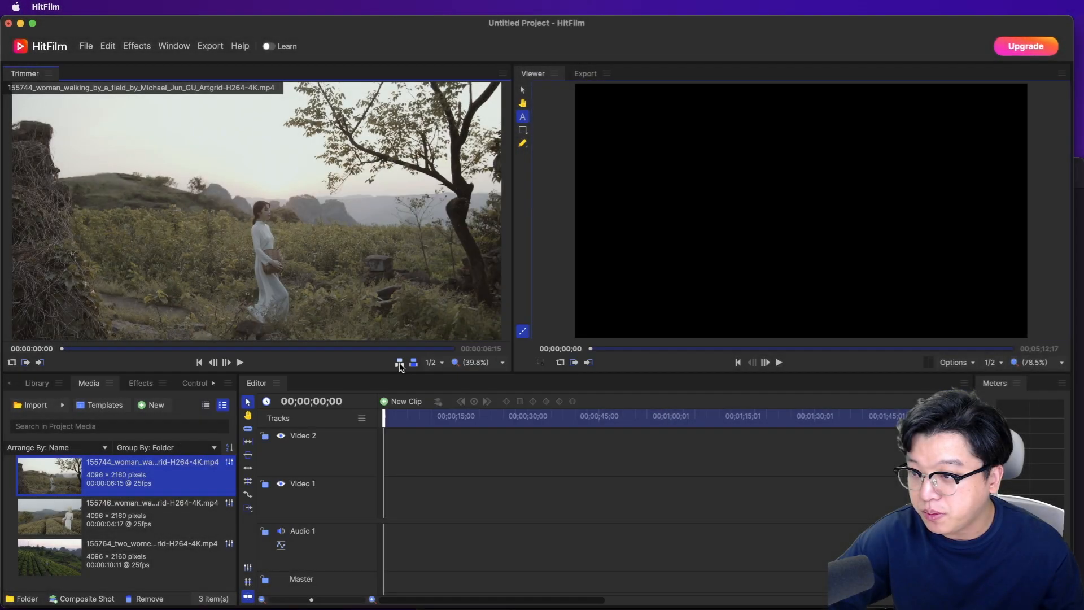
Step: Insert clip 155744 from the Trimmer onto Video 1, changing the sequence settings to match the clip
left_click(399, 363)
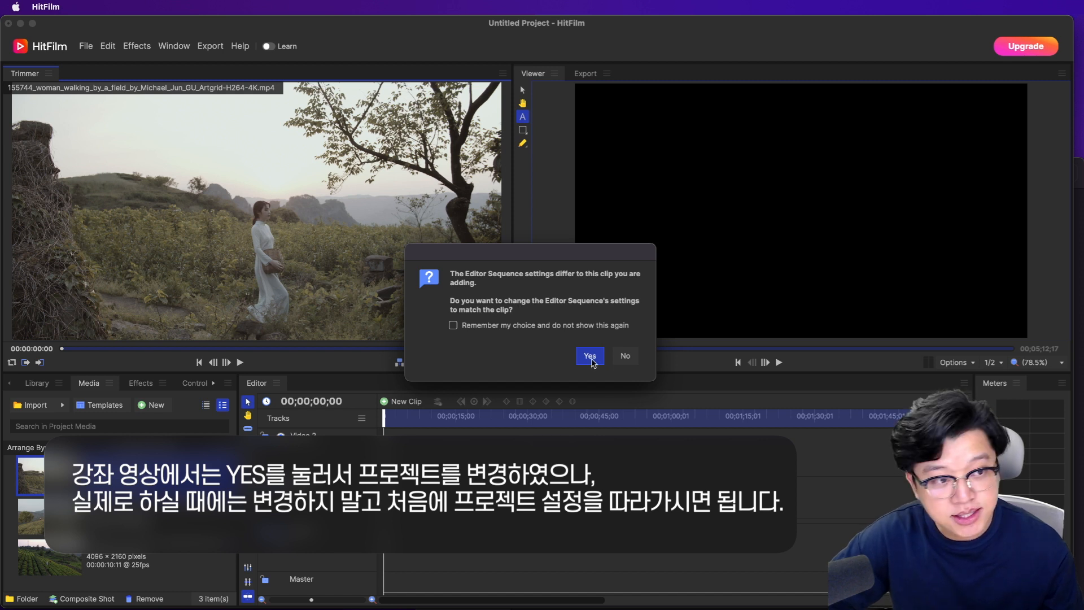
left_click(591, 356)
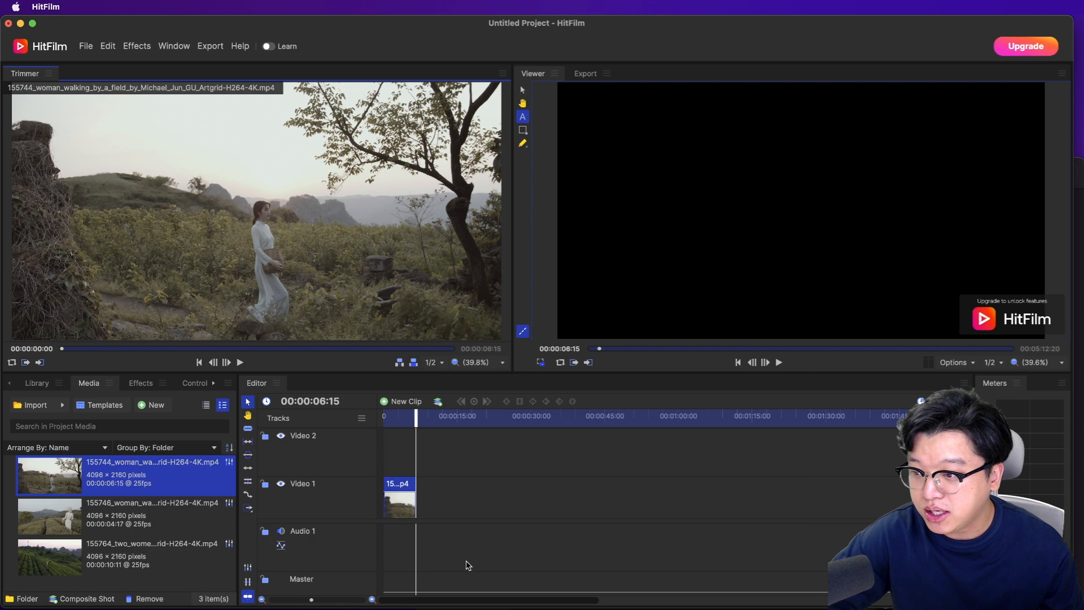
left_click_drag(311, 599, 322, 603)
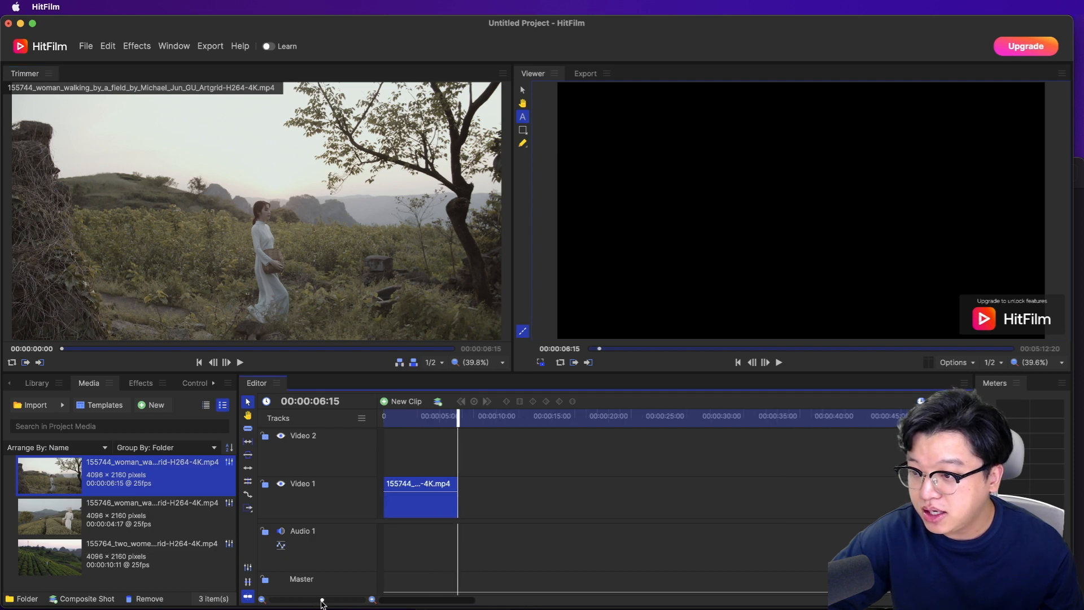
Step: Insert clips 155746 and 155764 from the Trimmer directly after the first clip on Video 1
left_click(57, 522)
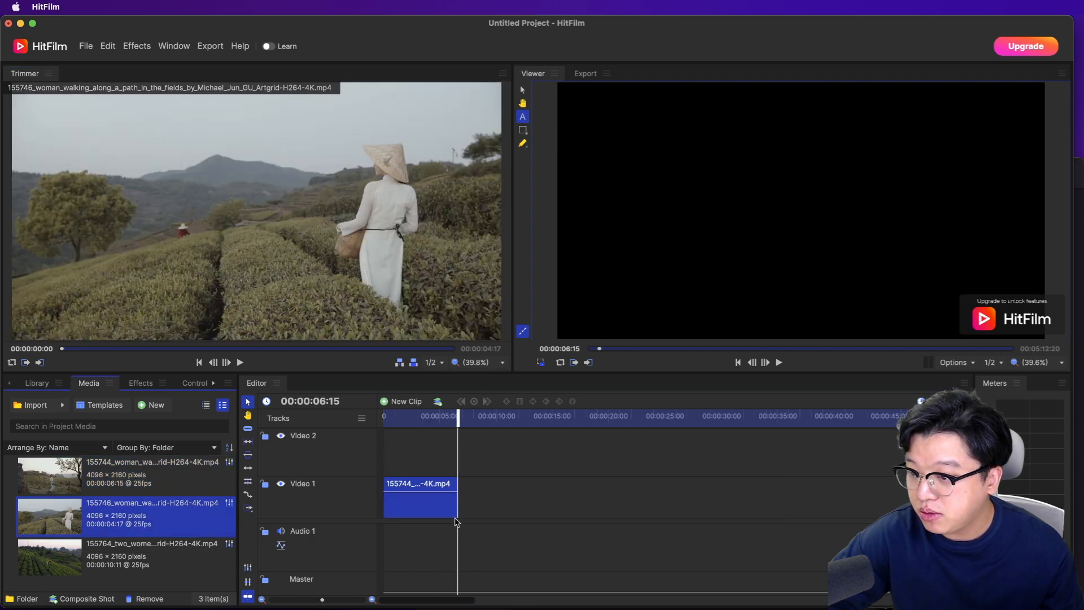
left_click_drag(457, 520, 458, 520)
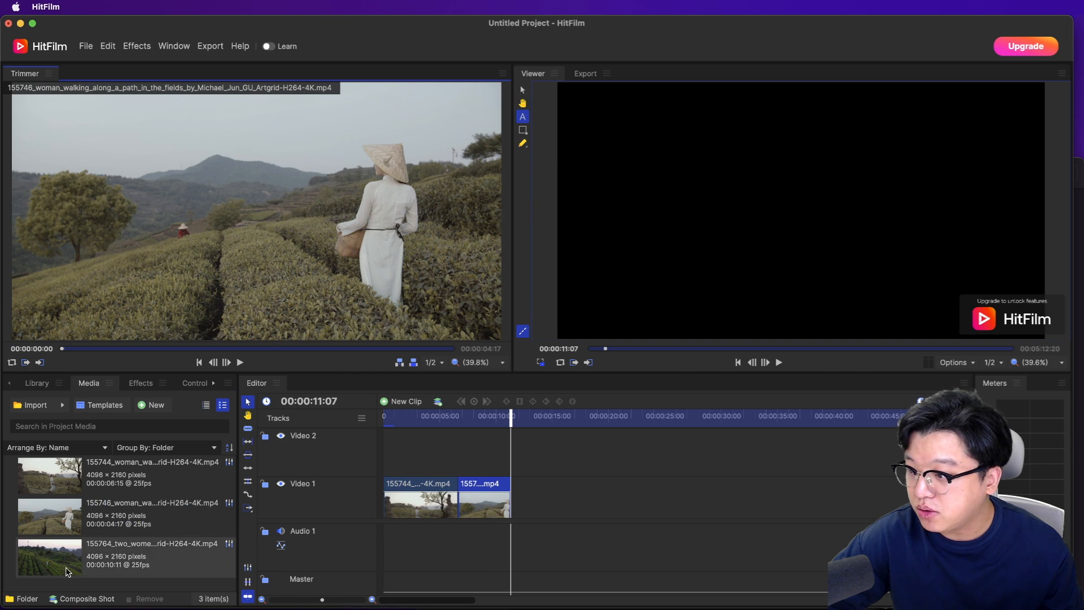
left_click(67, 572)
left_click(400, 363)
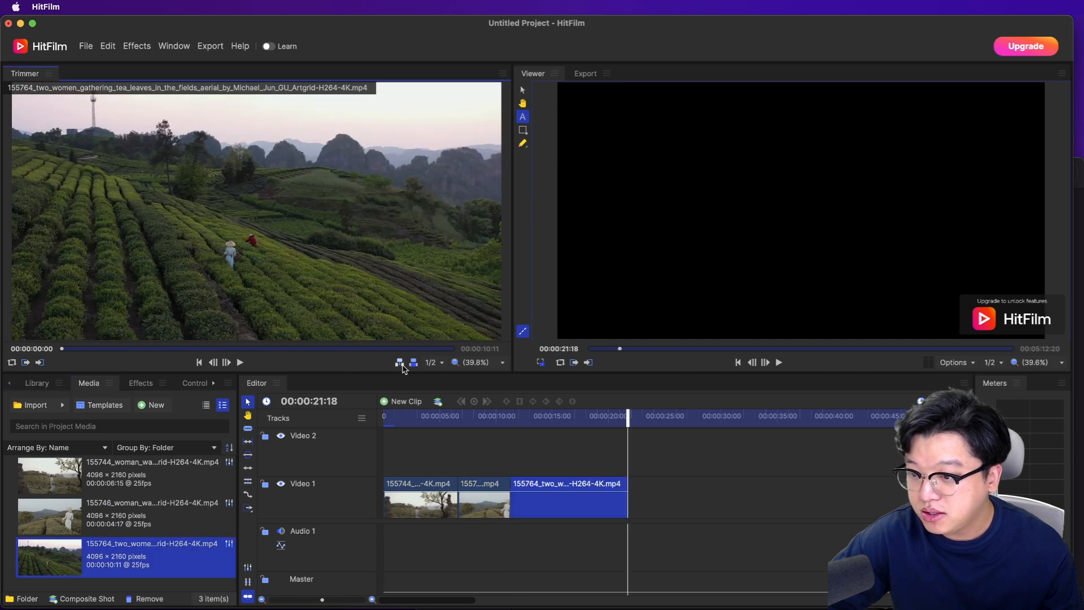
left_click_drag(318, 604, 328, 601)
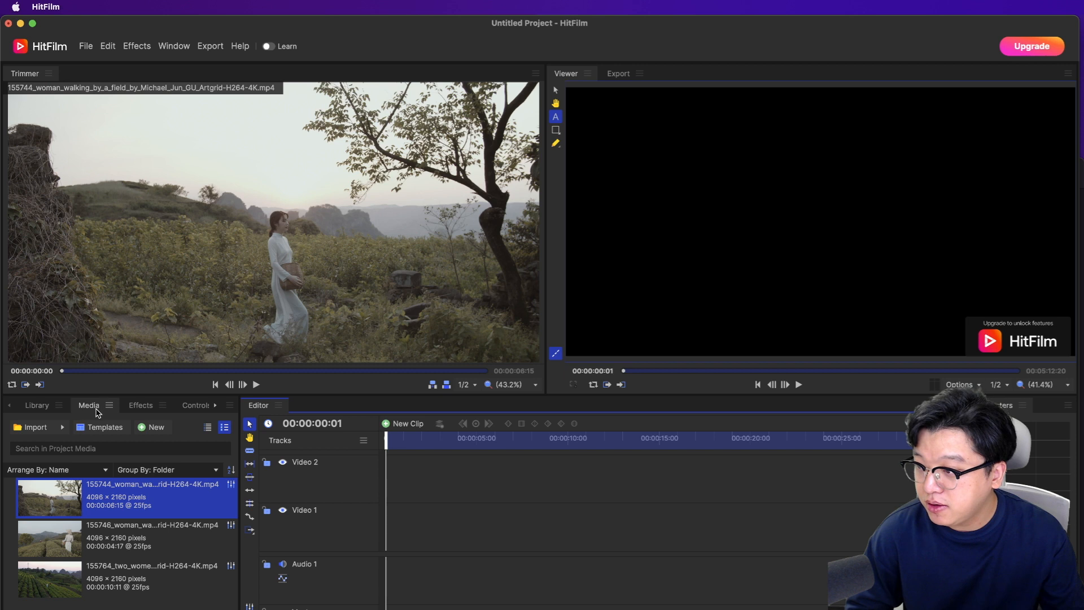
Step: Place clips 155744, 155746 and 155764 back to back on Video 1, straight from the project media
left_click(58, 539)
left_click(64, 500)
left_click_drag(65, 500, 388, 536)
left_click_drag(49, 537, 512, 545)
left_click_drag(50, 579, 595, 543)
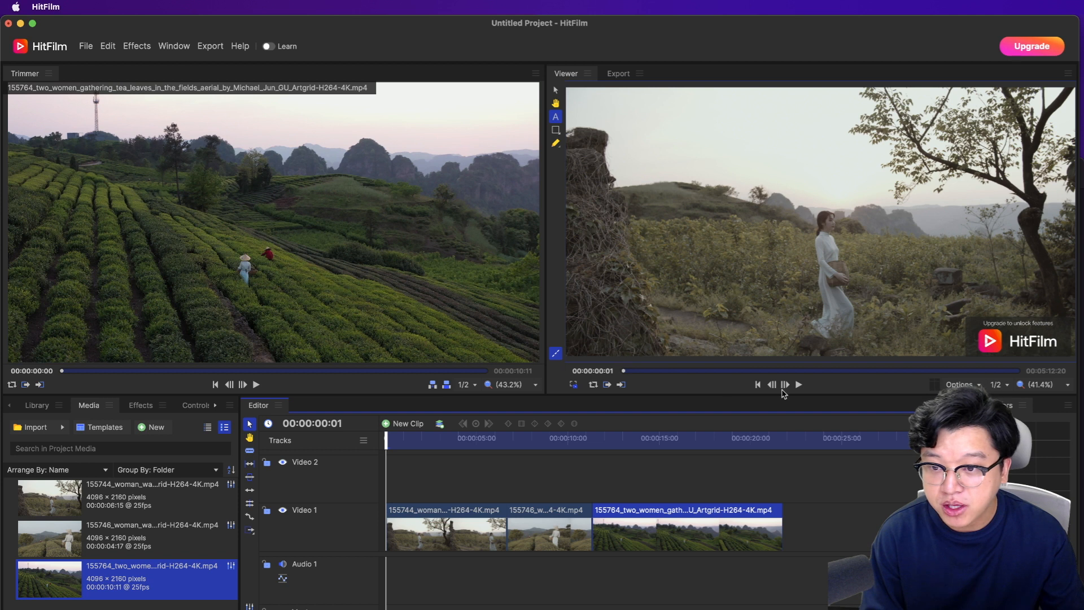
Step: Play the assembled sequence in the Viewer and scrub back through the first clip
left_click(800, 385)
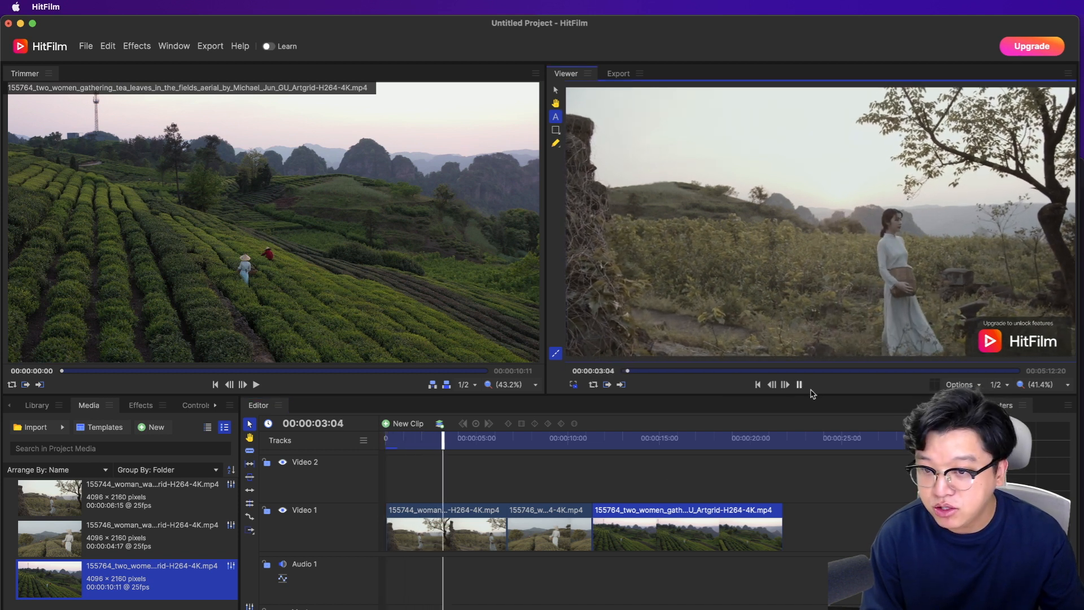
left_click_drag(480, 444, 408, 446)
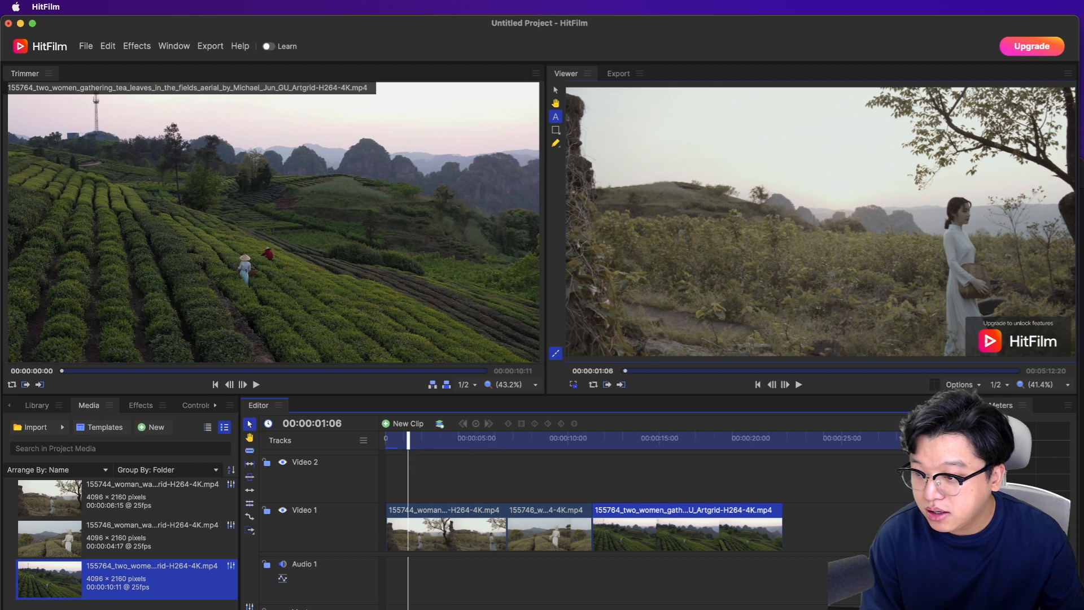
key("equal")
left_click_drag(406, 609, 441, 605)
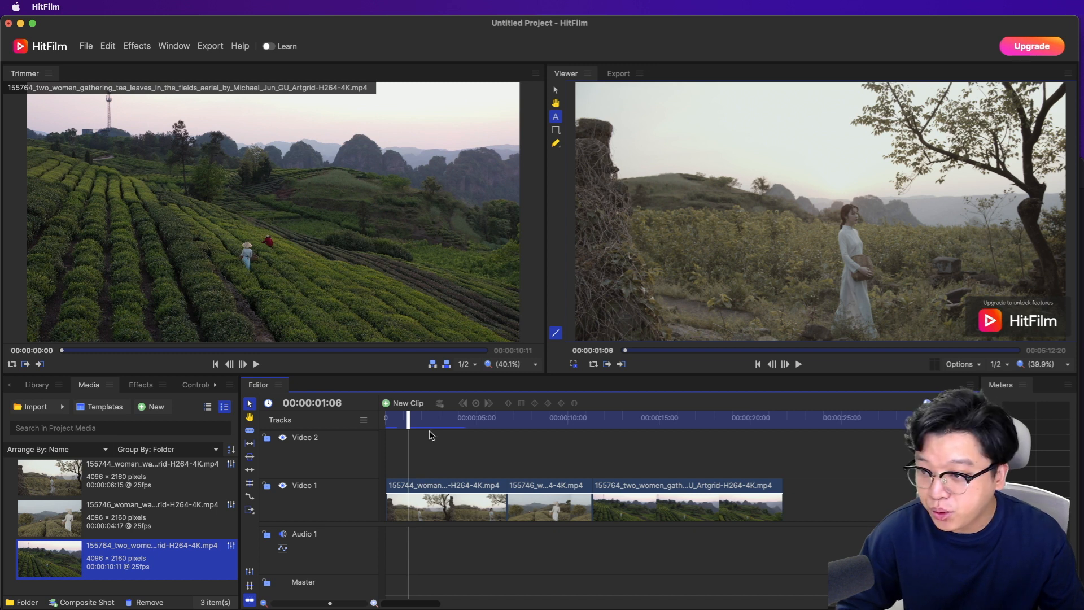
Step: Slice the first clip on Video 1 at 00:00:01:04 and once more near the middle of the clip
mouse_move(427, 419)
left_mouse_down()
mouse_move(632, 424)
mouse_move(386, 428)
mouse_move(406, 425)
left_mouse_up()
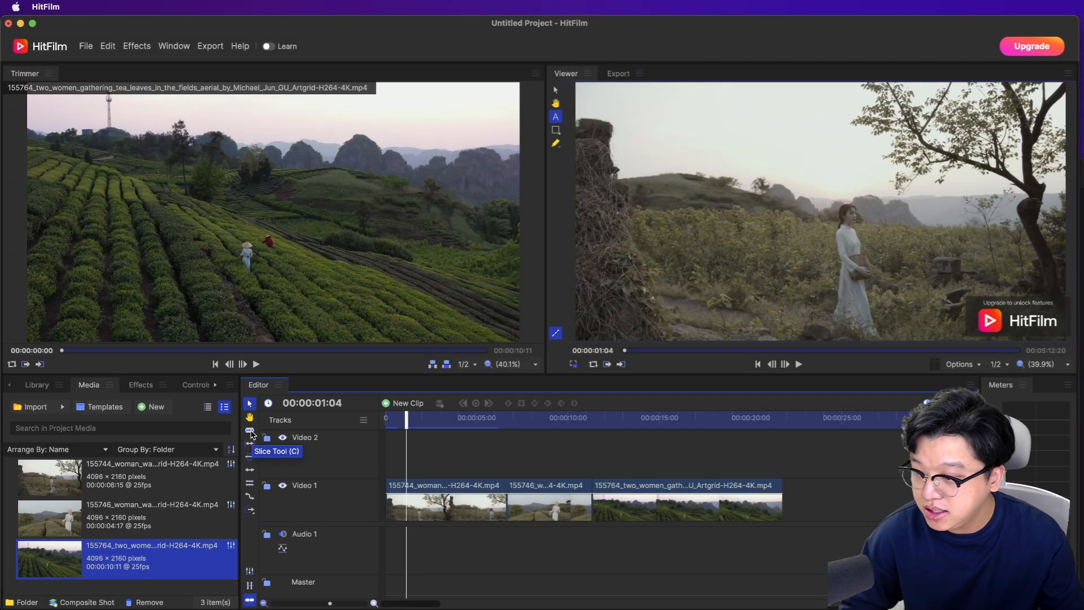
left_click(252, 434)
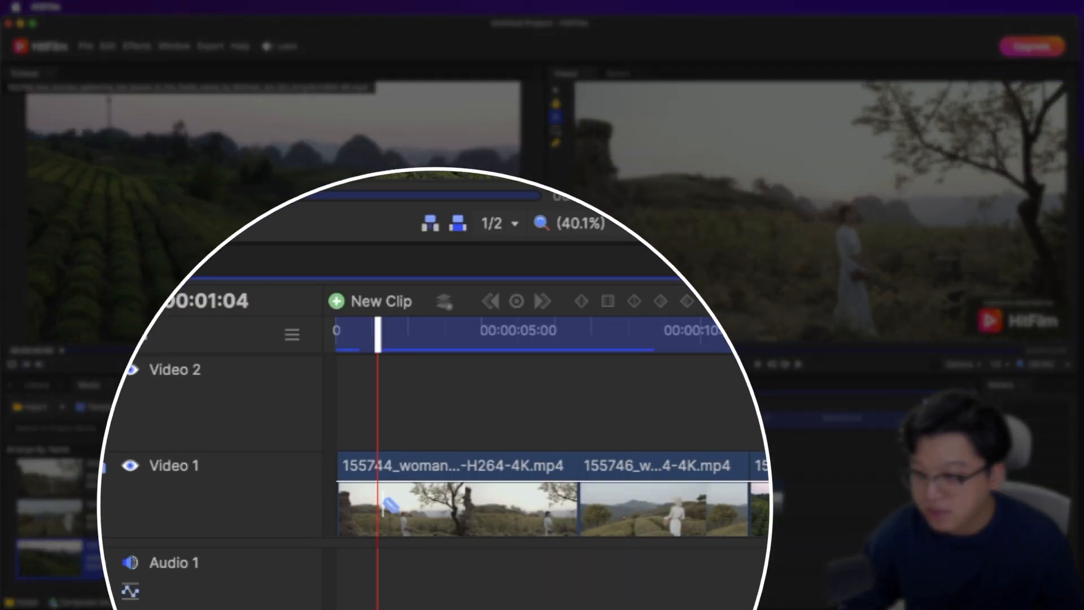
left_click(384, 504)
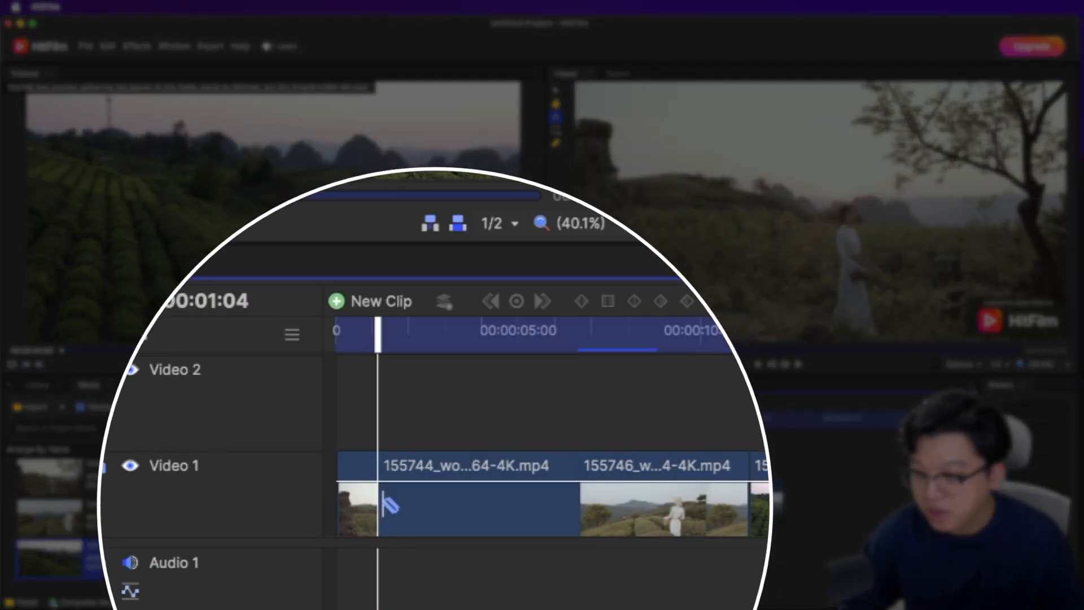
left_click(465, 499)
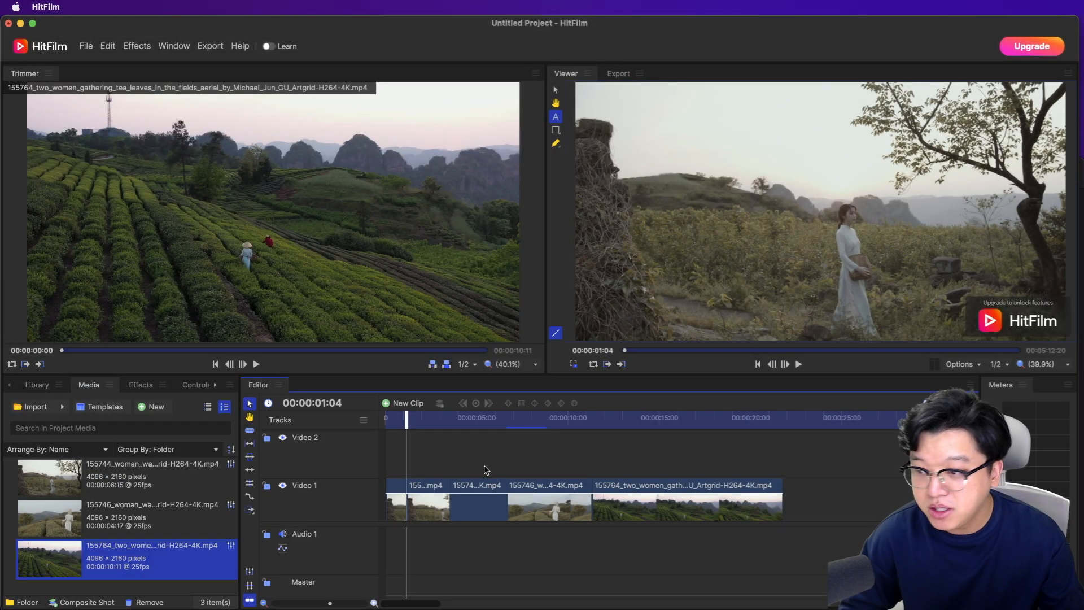
Step: Try deleting the middle segment of the first clip on Video 1 and closing the gap with Ripple Delete Gap, and undo both
left_click(424, 514)
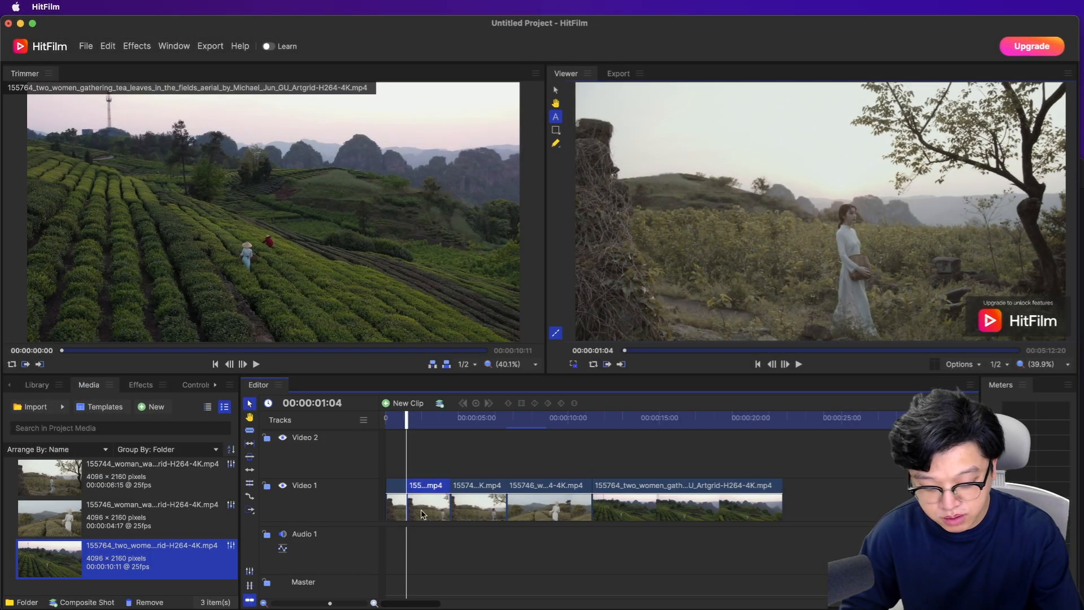
key("Delete")
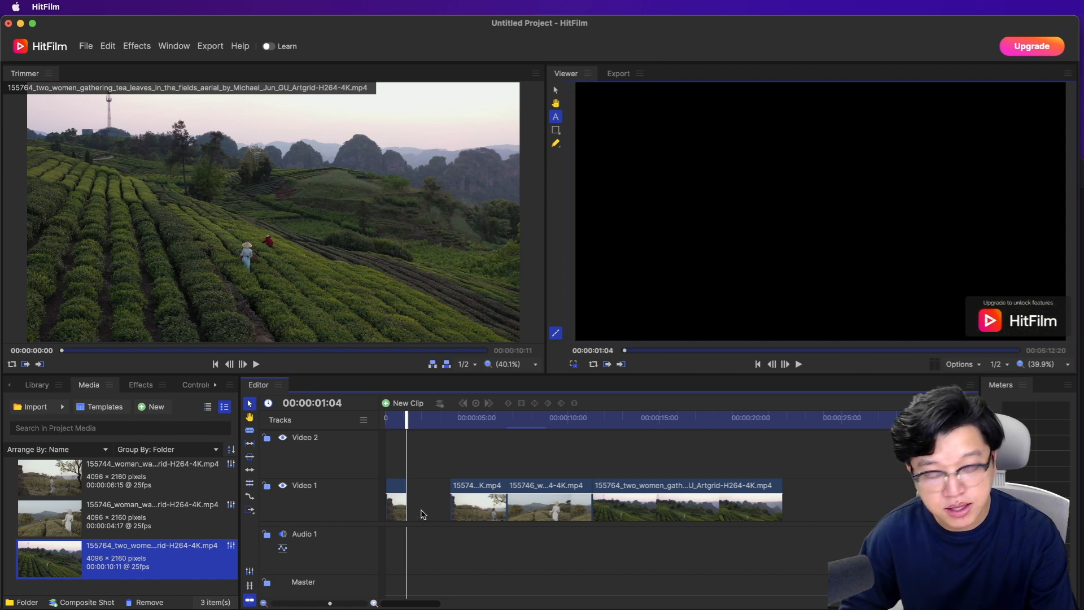
key("super+z")
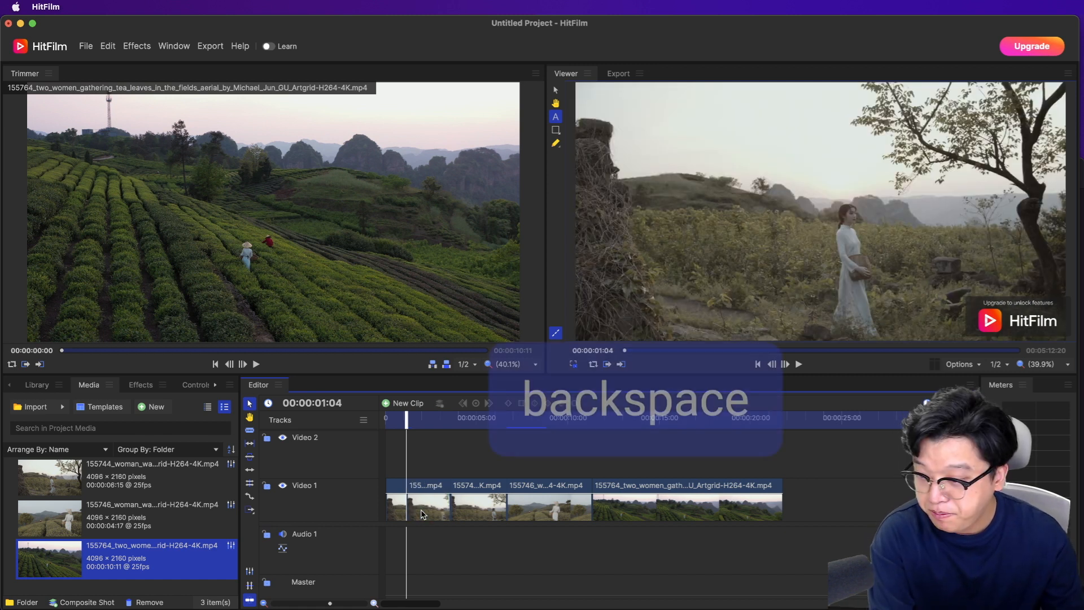
key("BackSpace")
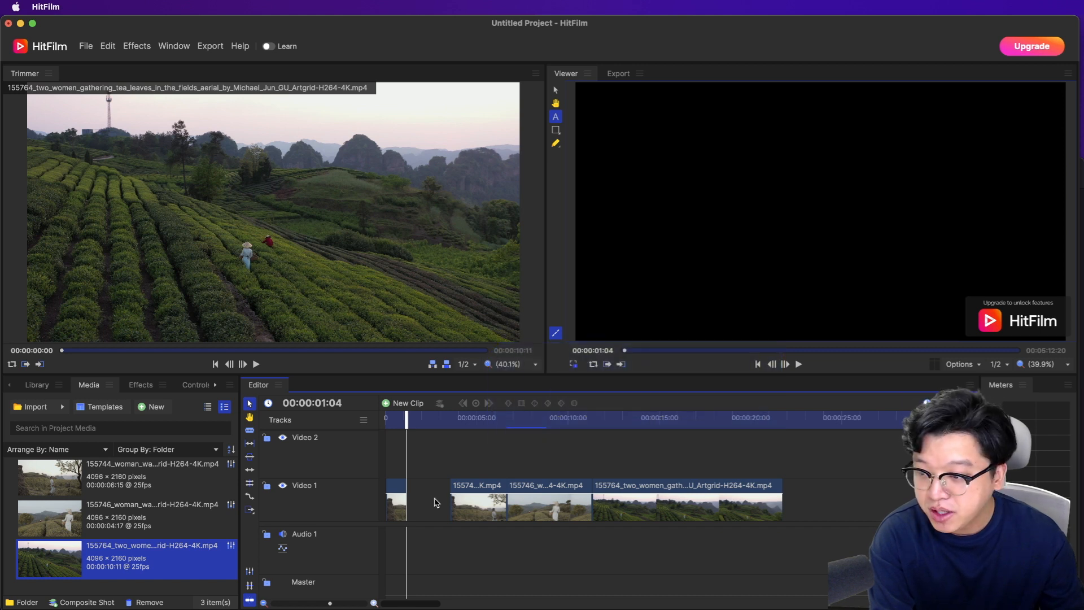
right_click(436, 502)
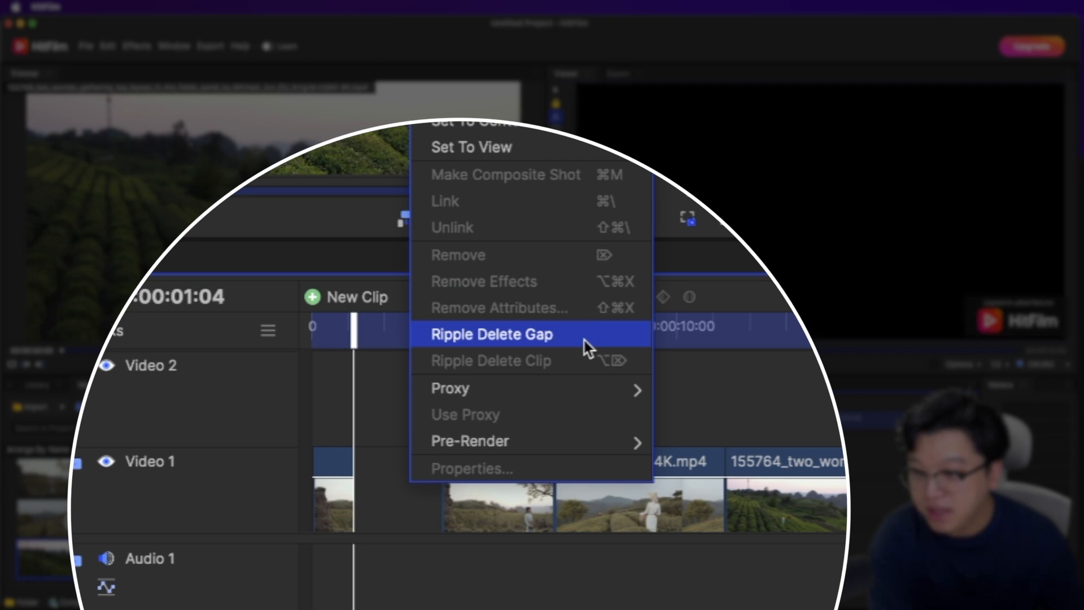
left_click(584, 341)
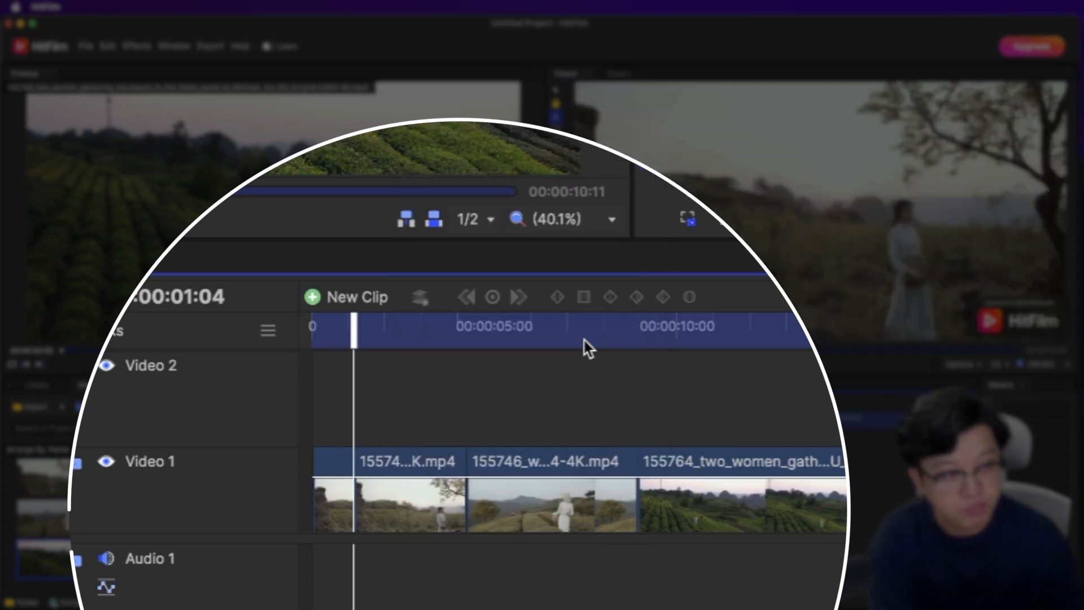
key("super+z")
key("super+z")
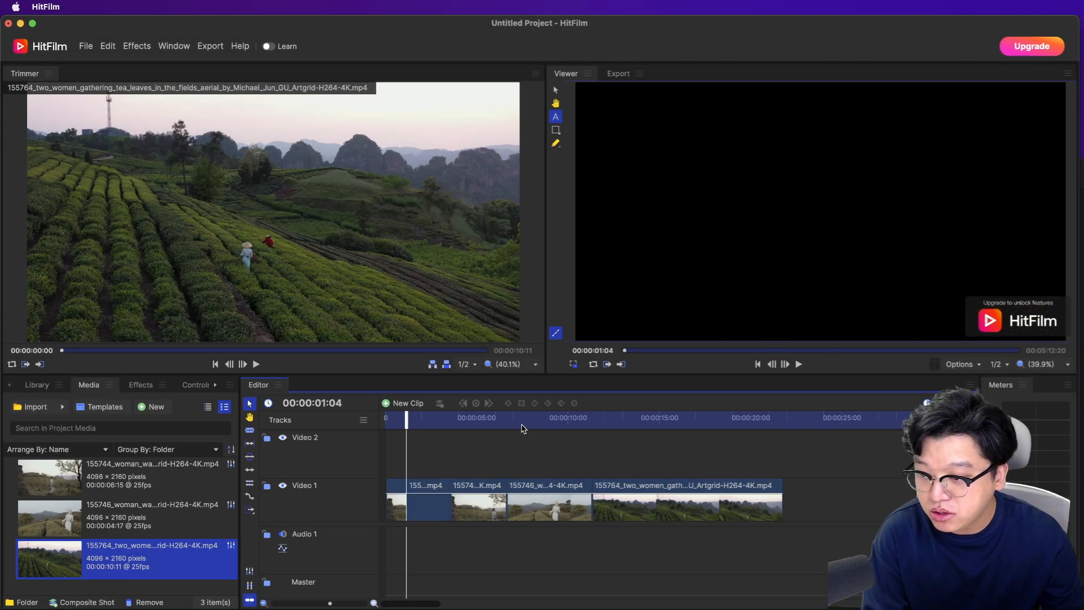
Step: Ripple delete the middle segment of the first clip on Video 1 so the clips after it move up
left_click(431, 515)
key("Delete")
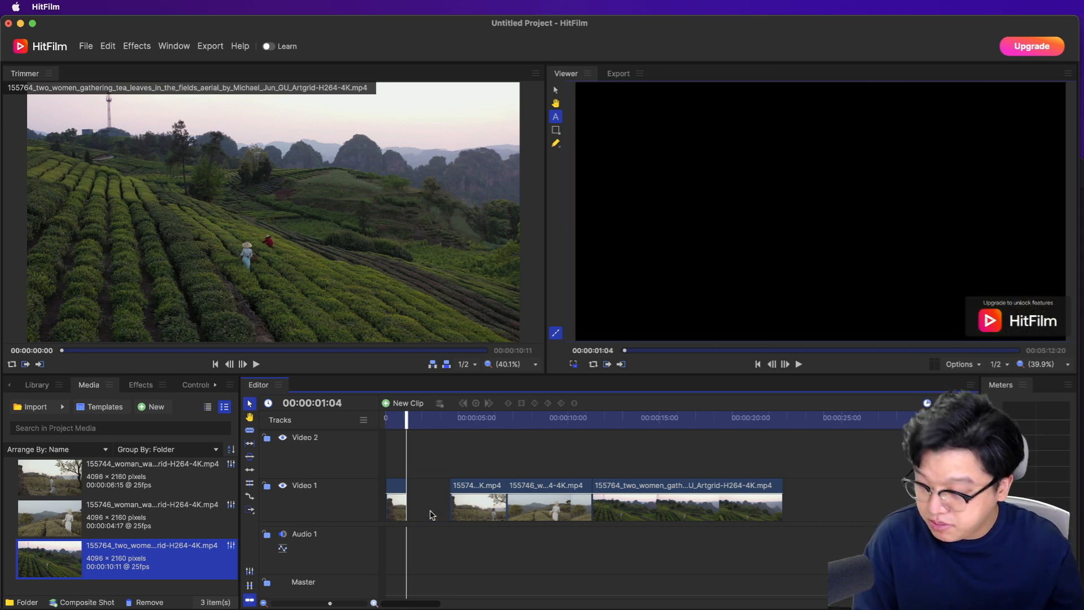
key("super+z")
left_click(429, 518)
key("alt+Delete")
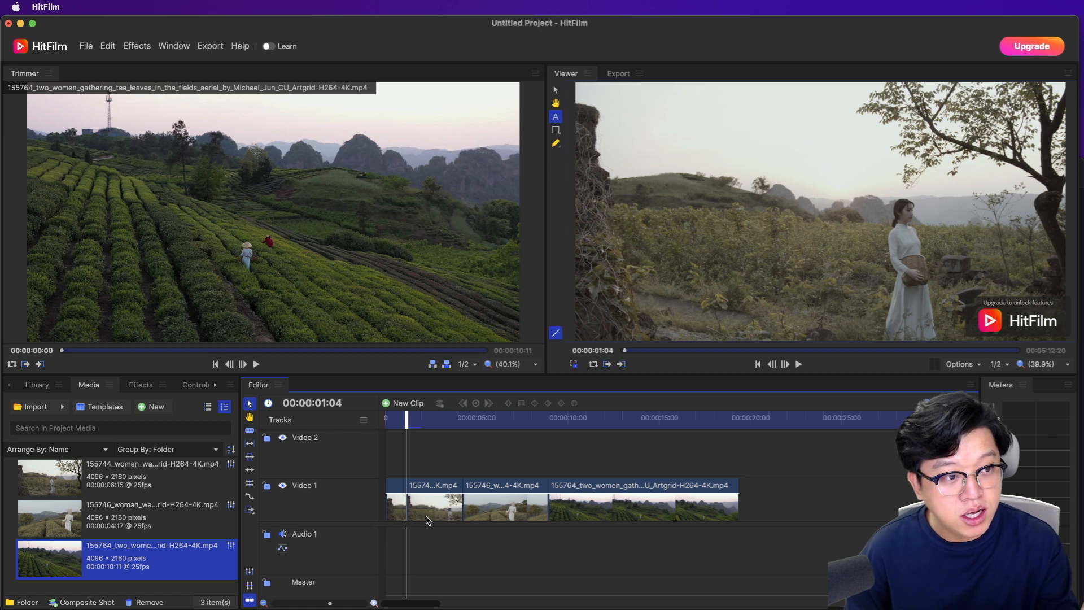
Step: Slice clip 155746 on Video 1 at 00:00:05:18 and once more about midway through its remaining part
left_click(493, 512)
left_click_drag(408, 419, 491, 428)
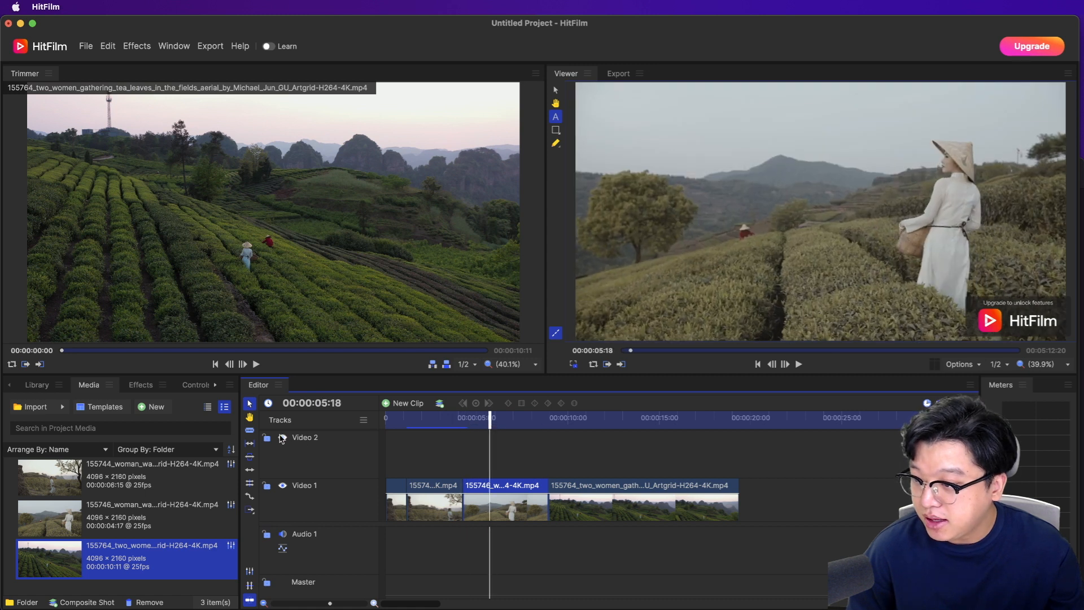
left_click(249, 429)
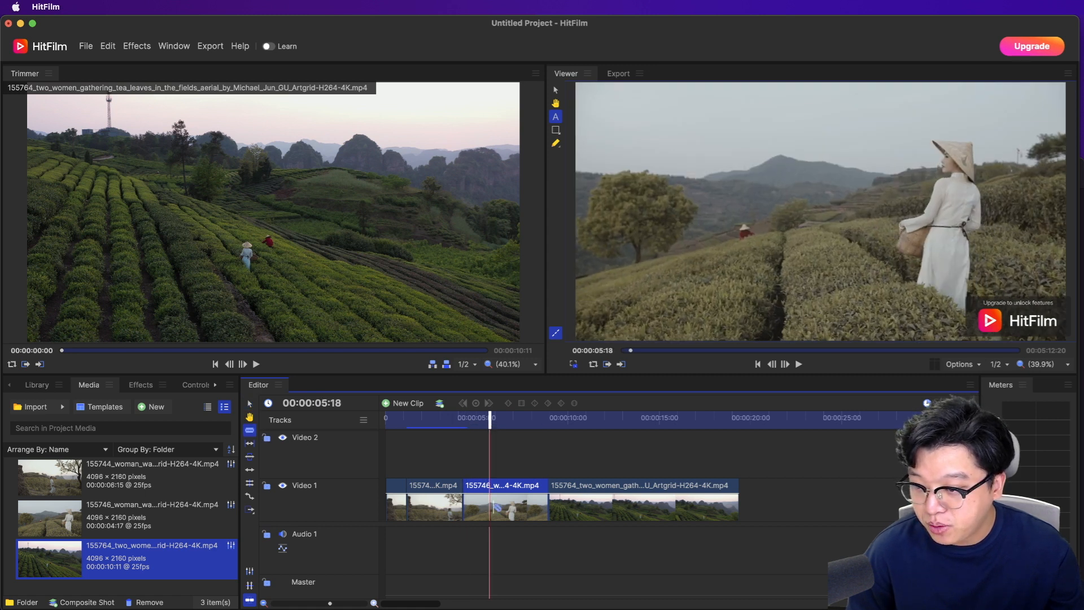
left_click(492, 508)
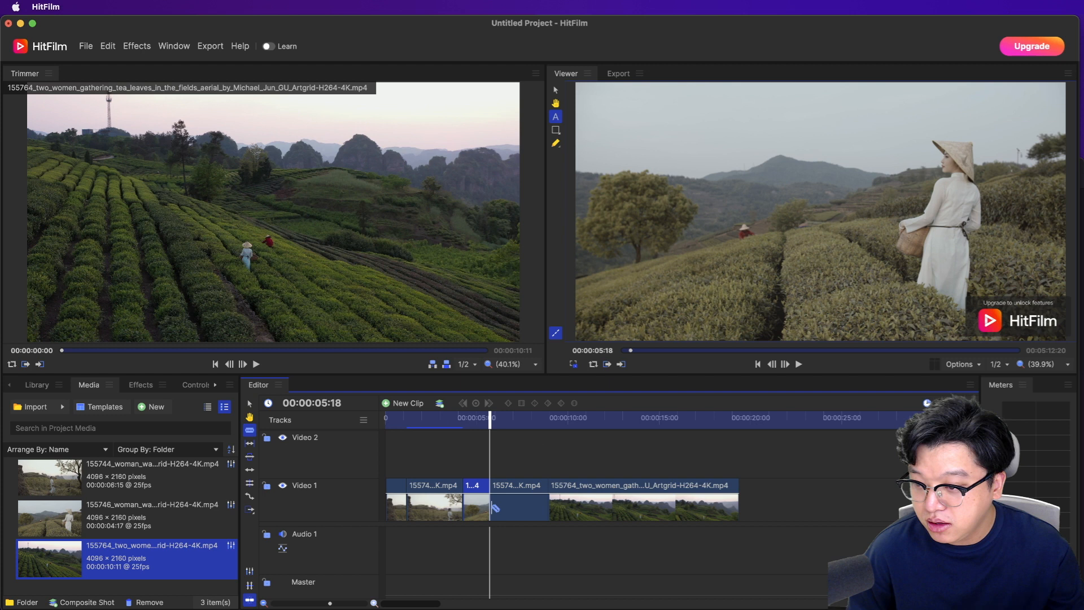
left_click(521, 502)
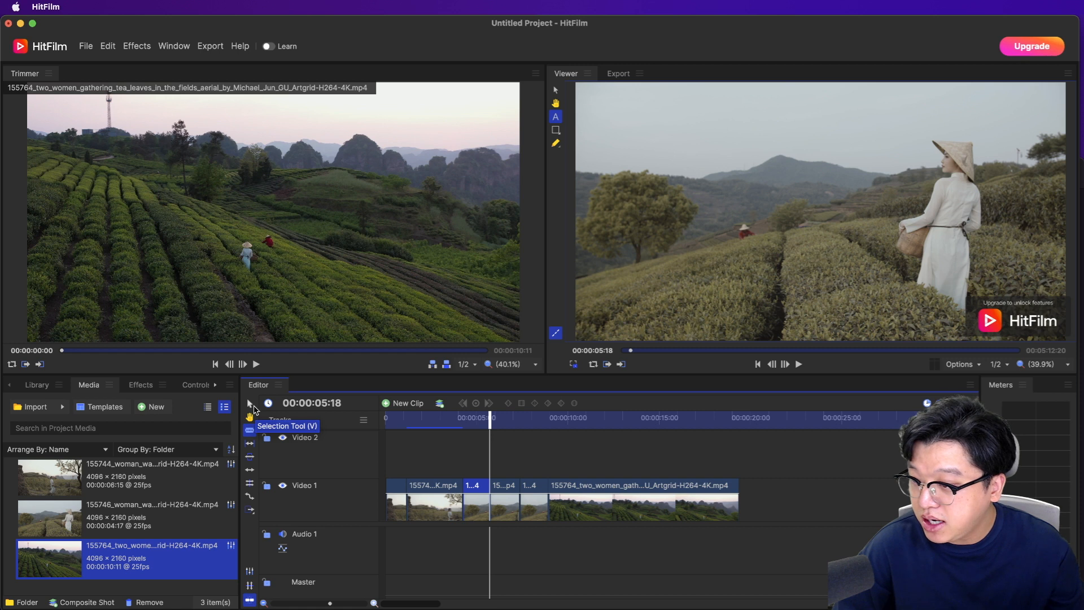
Step: Ripple delete the middle piece of the sliced clip 155746 on Video 1, leaving no gap
left_click(252, 405)
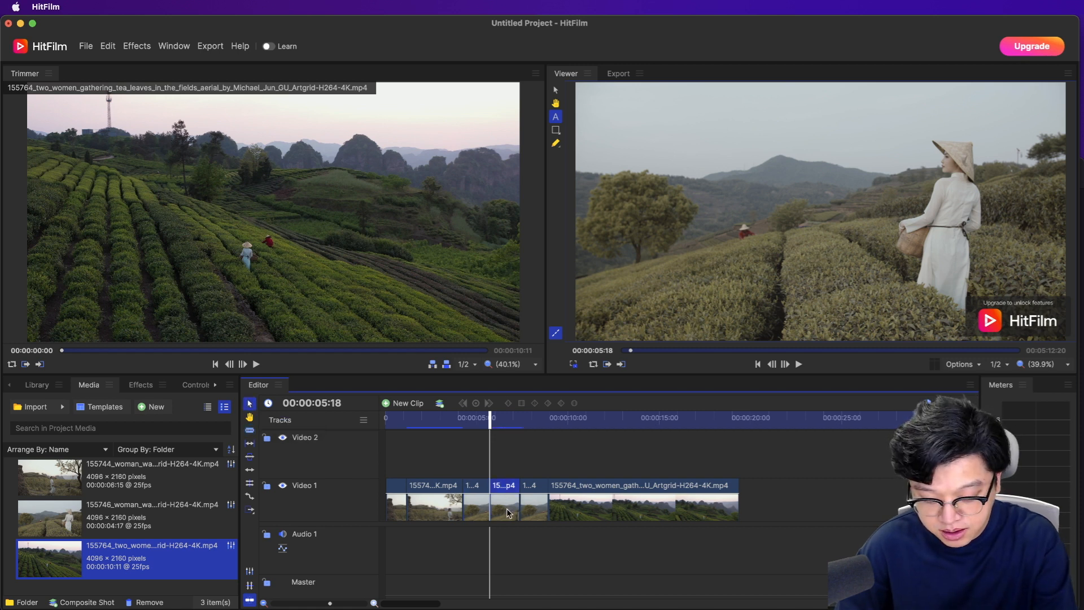
key("Delete")
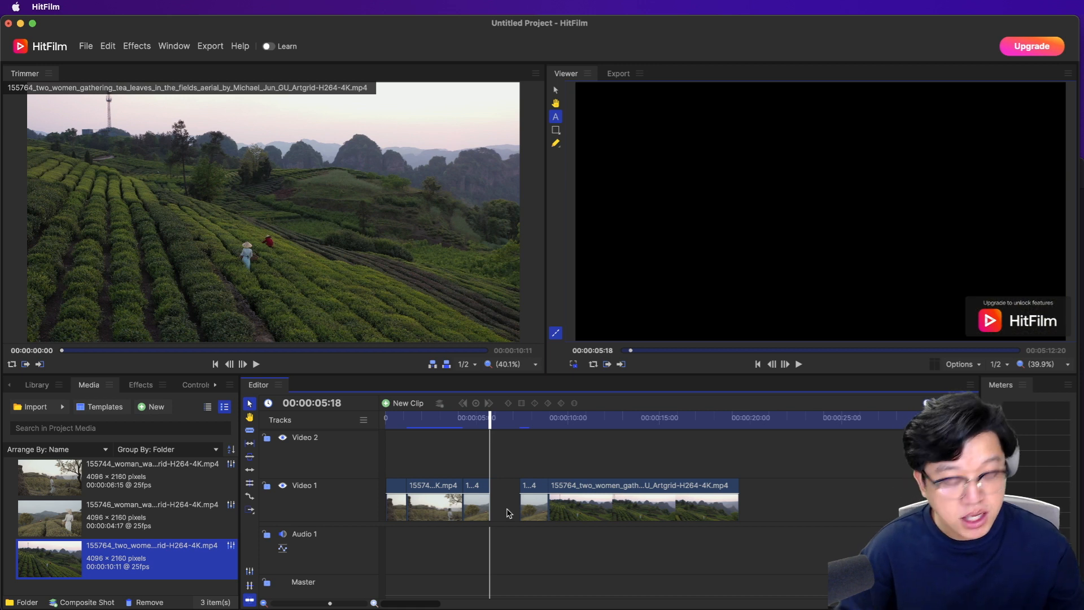
key("super+z")
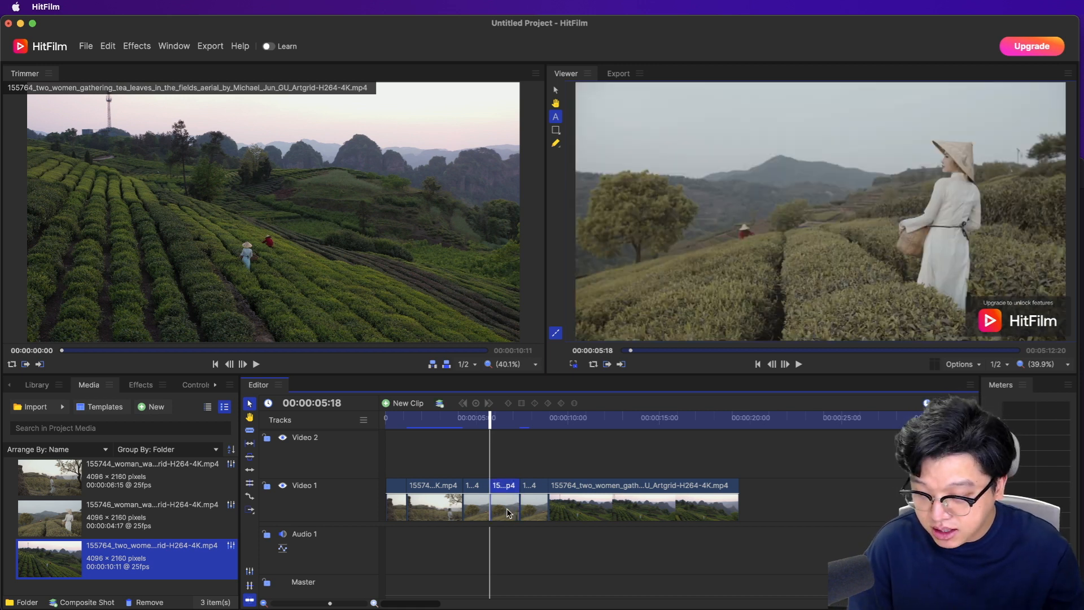
key("alt+BackSpace")
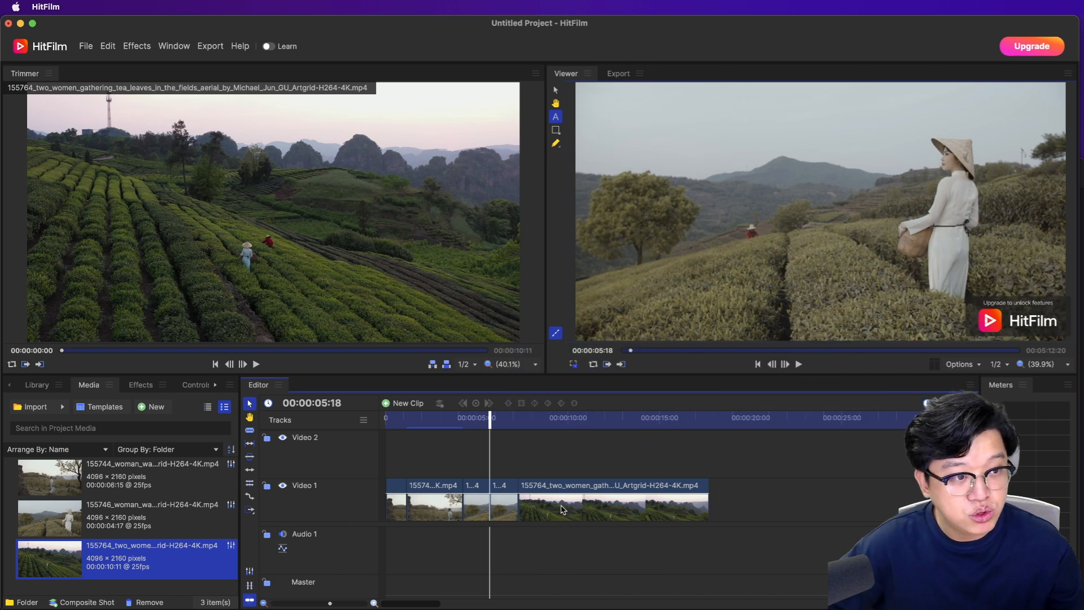
Step: Return the playhead to the start of the timeline and look through the Acoustic music category in the Library
left_click_drag(492, 418, 363, 417)
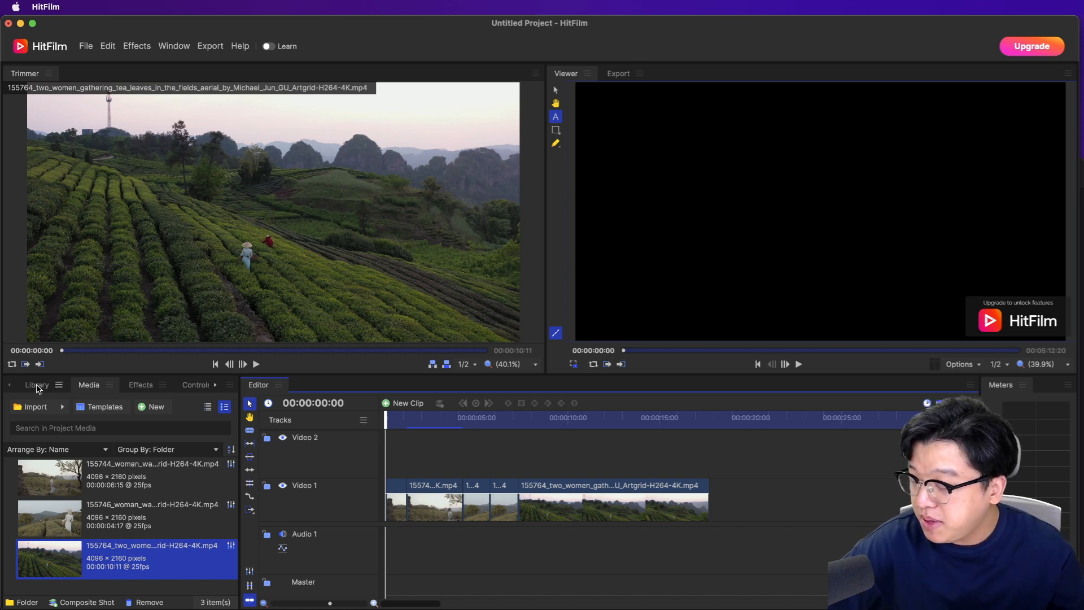
left_click(38, 386)
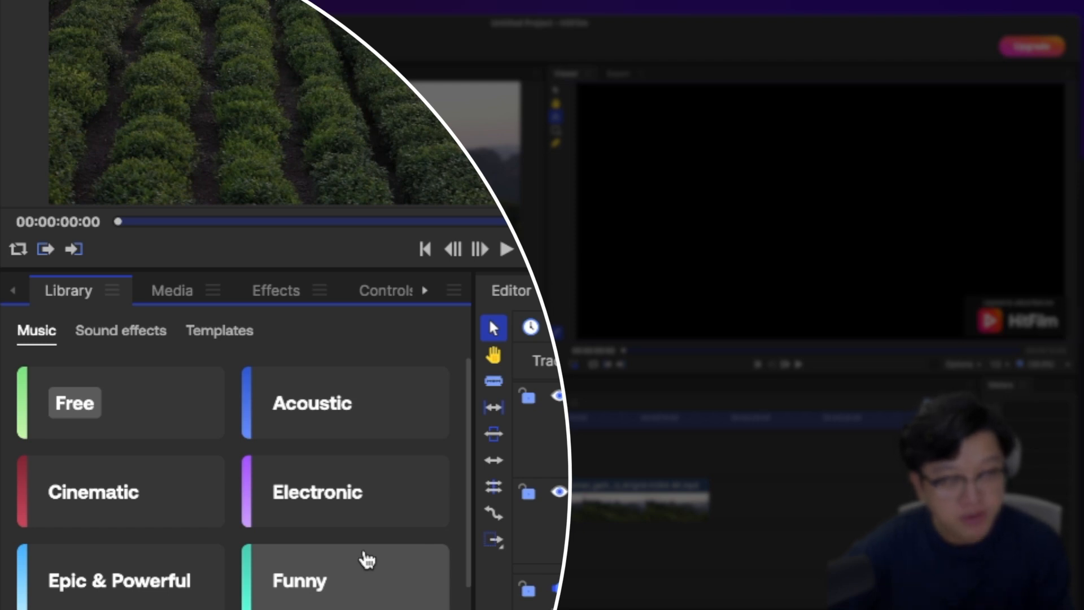
left_click(409, 421)
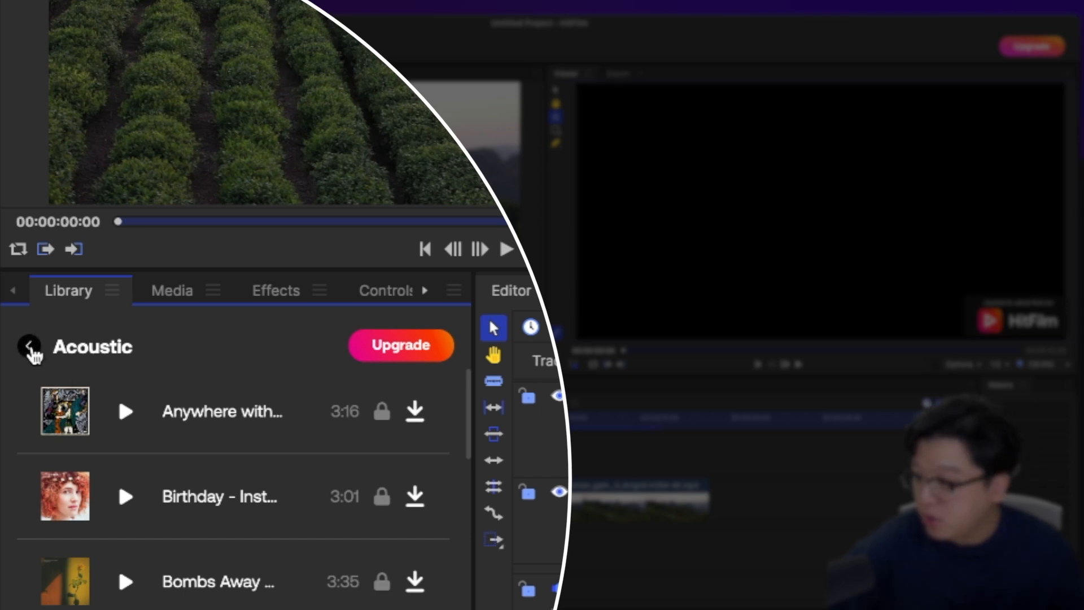
left_click(30, 348)
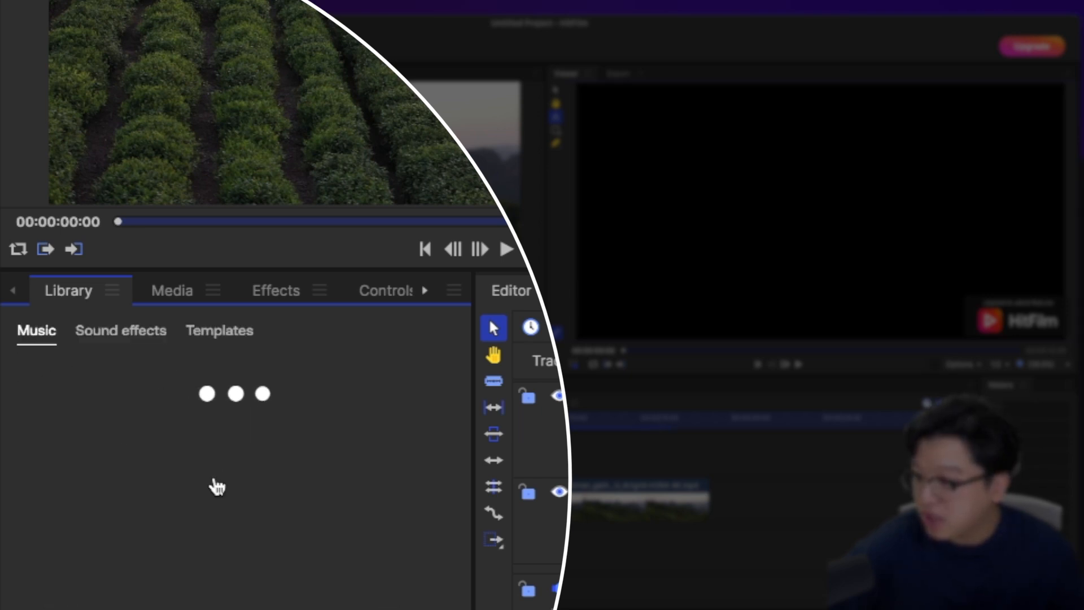
Step: Browse the Library's Free music category and add the track Coco Bread to the project
left_click(134, 425)
scroll(341, 491, "down", 2)
scroll(344, 491, "down", 3)
scroll(327, 505, "up", 4)
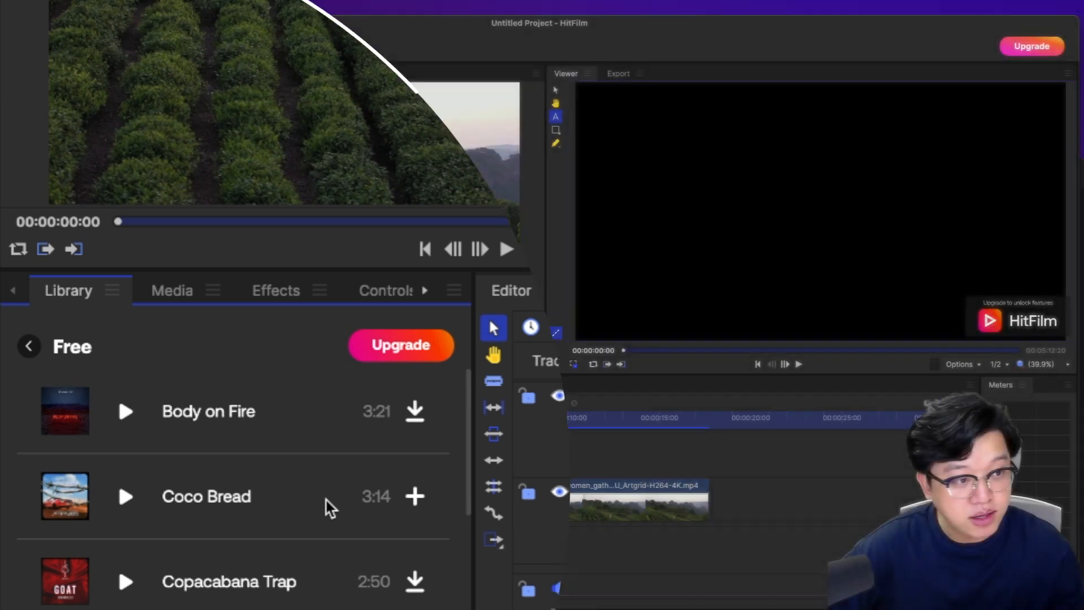
scroll(97, 515, "down", 3)
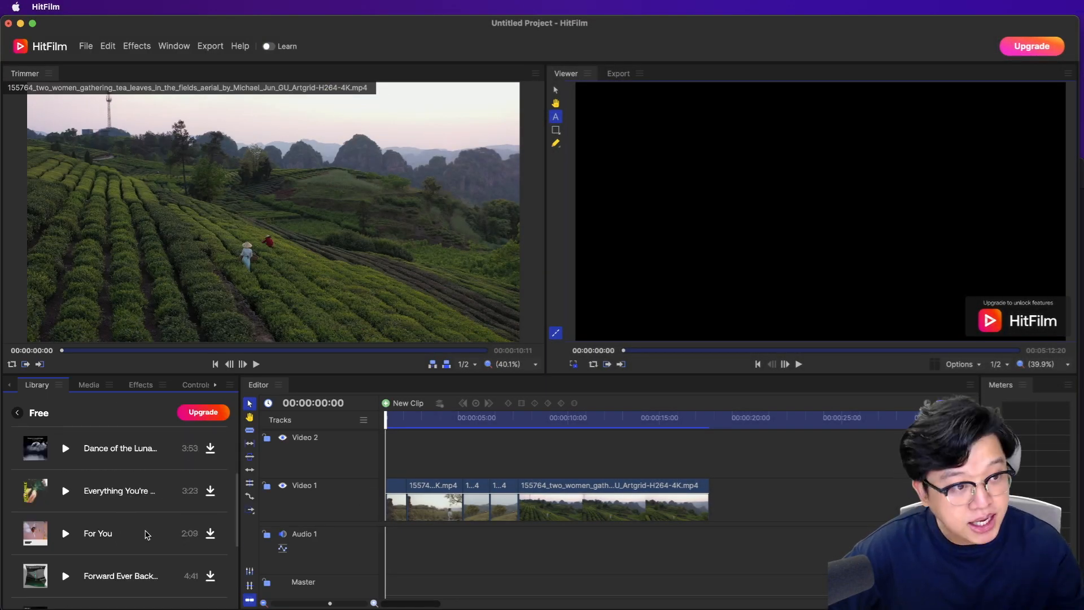
scroll(146, 535, "up", 3)
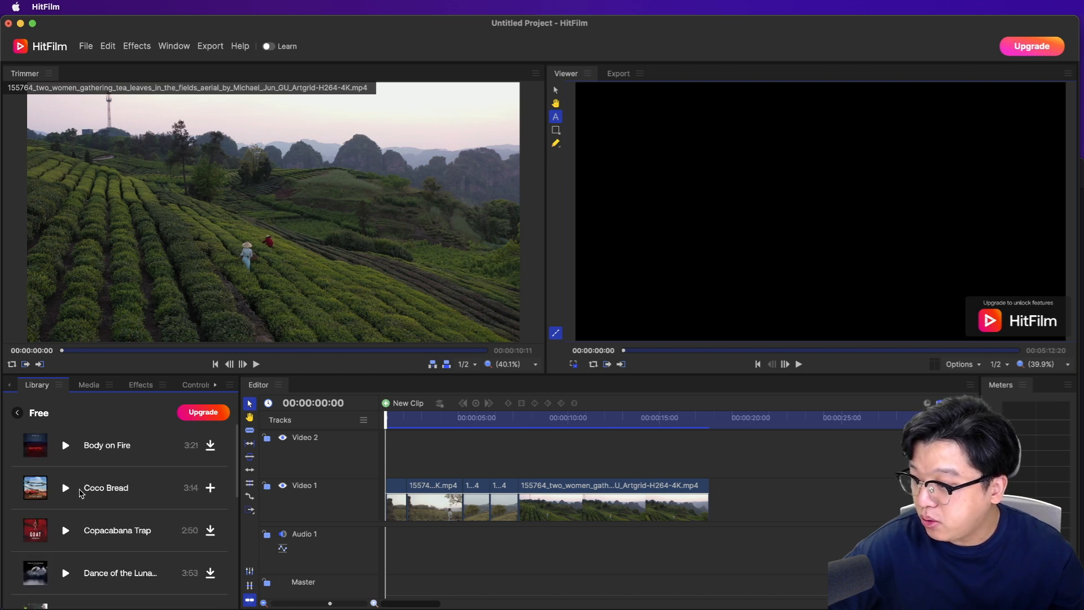
left_click(212, 491)
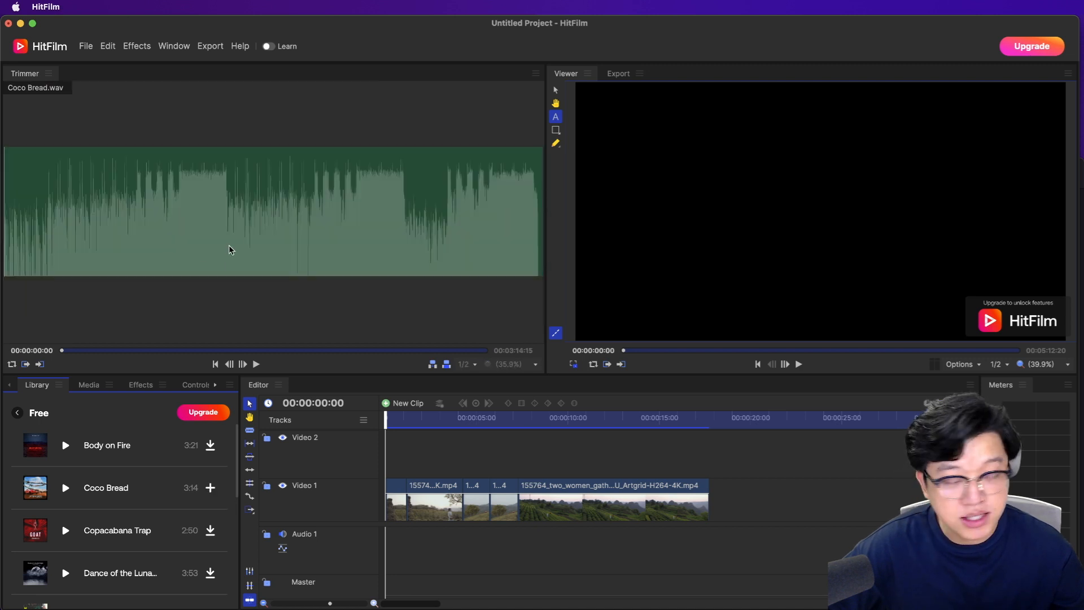
Step: Place Coco Bread.wav on Audio 1 at the start of the timeline and play the sequence with the music
left_click(90, 385)
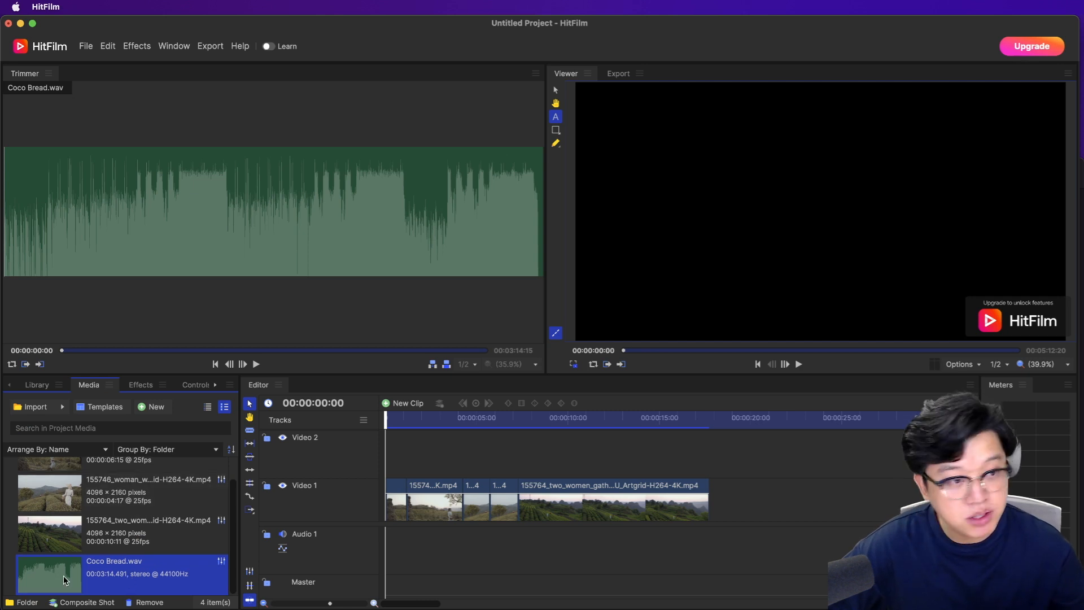
left_click_drag(64, 575, 385, 551)
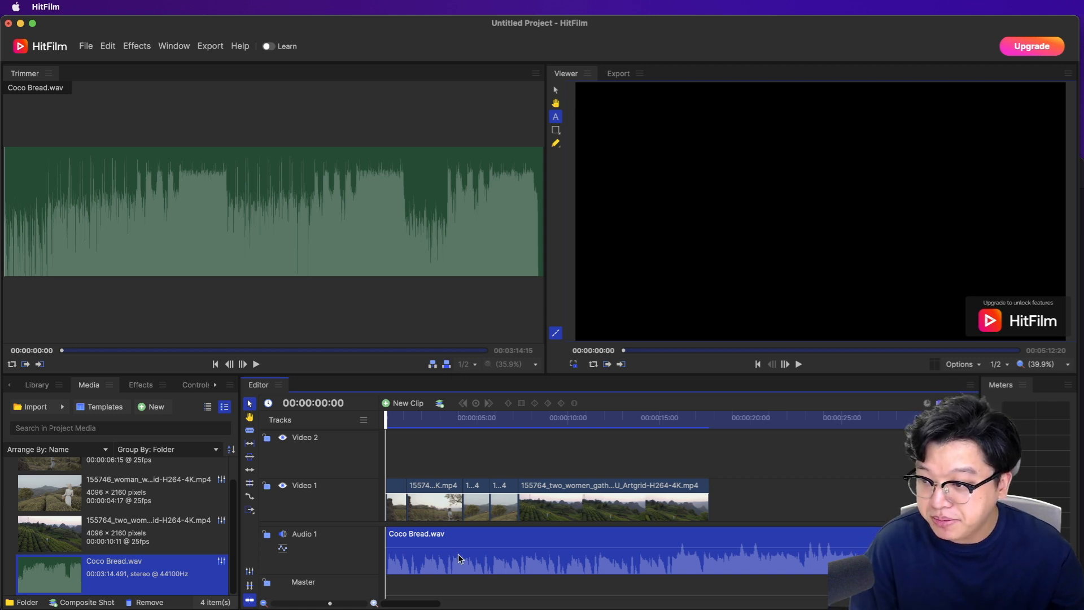
key("space")
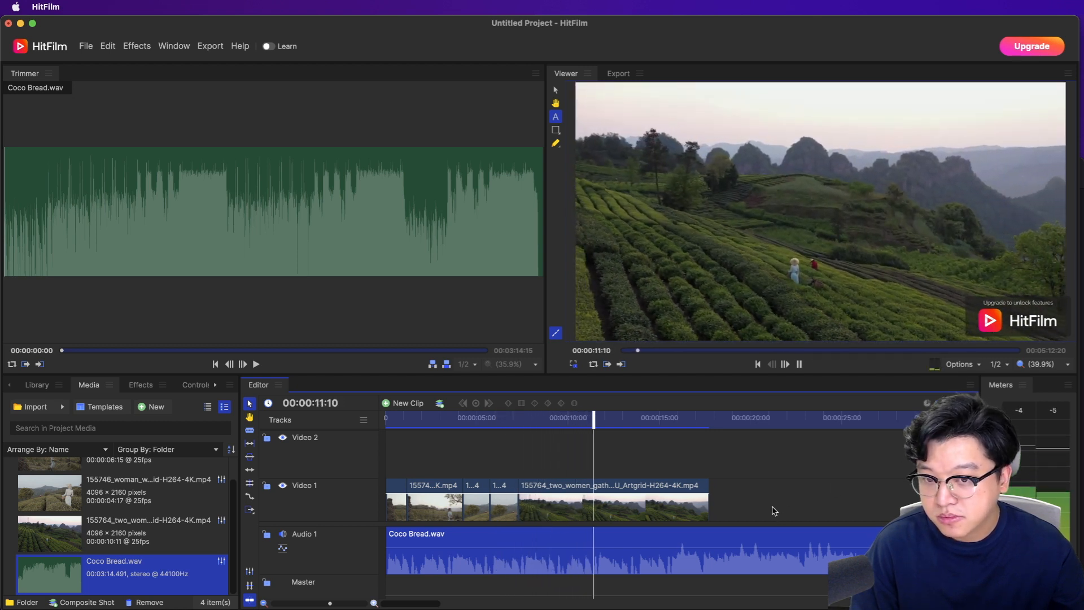
key("space")
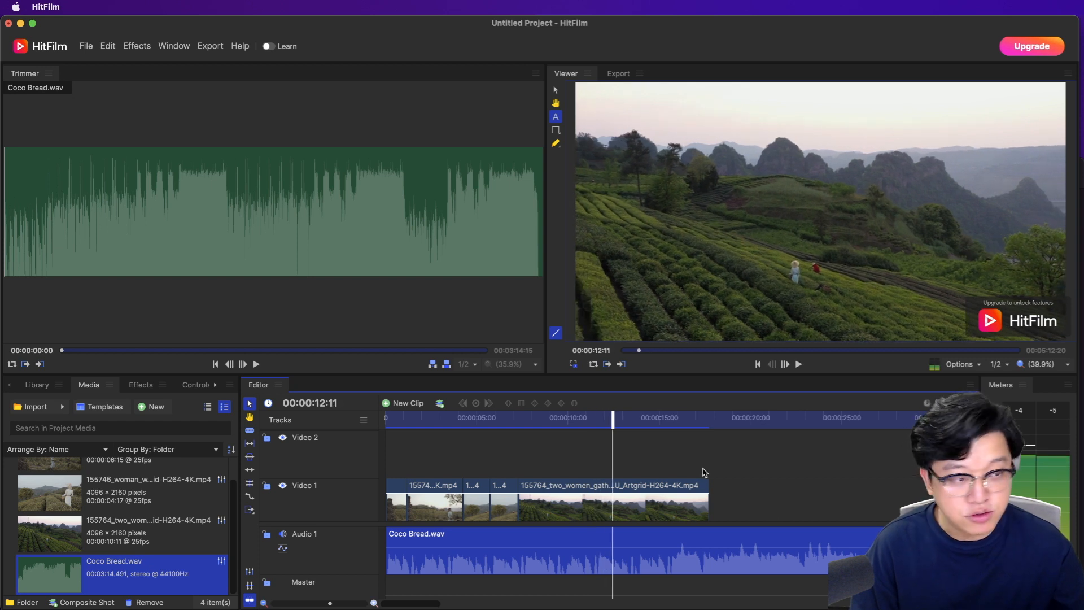
Step: Slice Coco Bread.wav on Audio 1 at 00:00:17:17, where the last video clip ends, and delete the rest of the music
left_click_drag(612, 418, 709, 420)
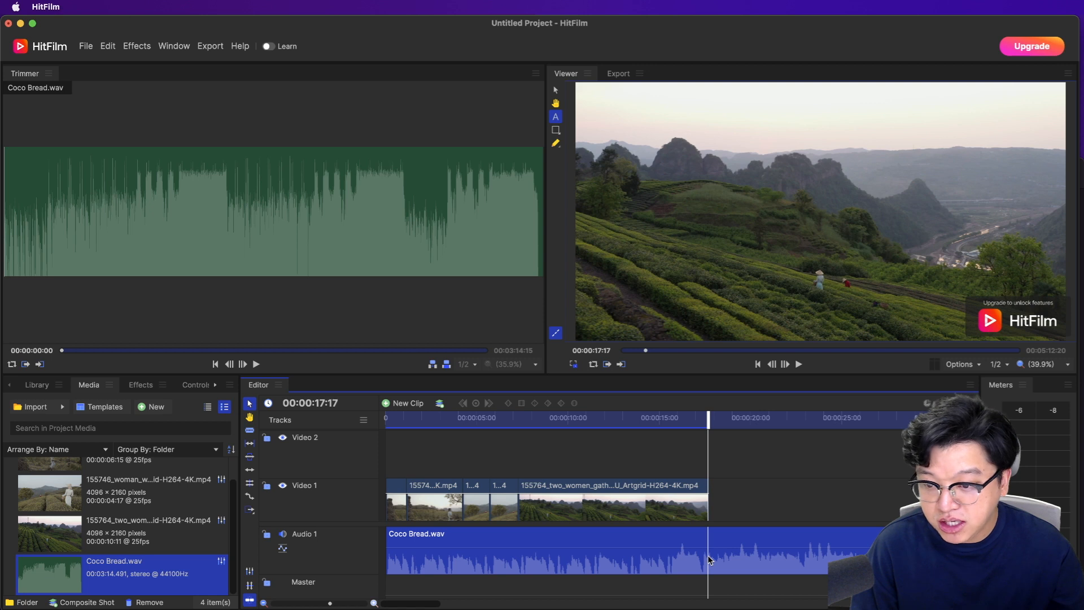
left_click(249, 431)
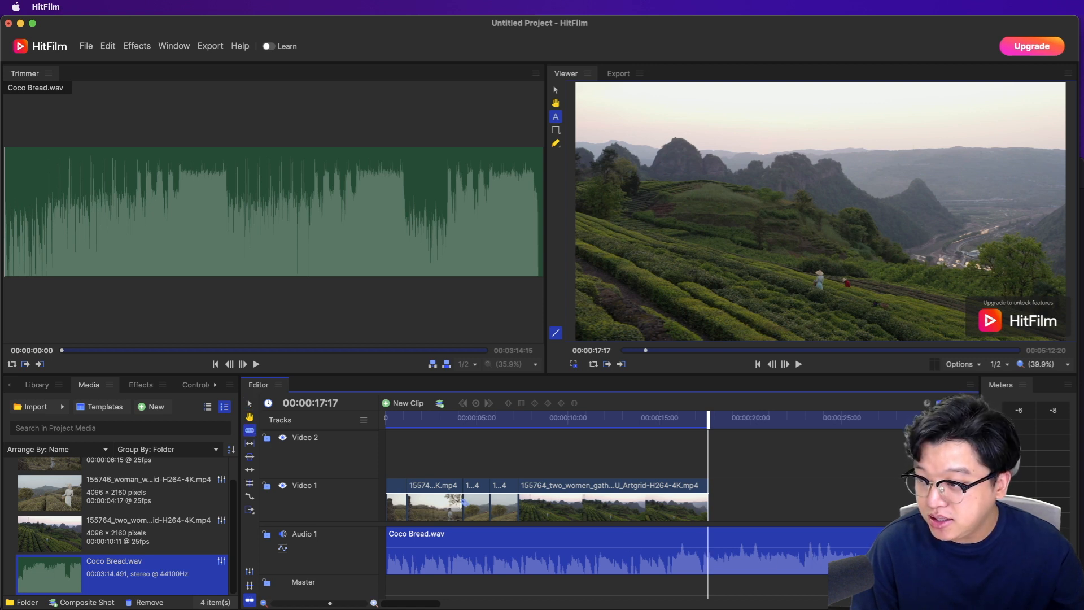
left_click(711, 556)
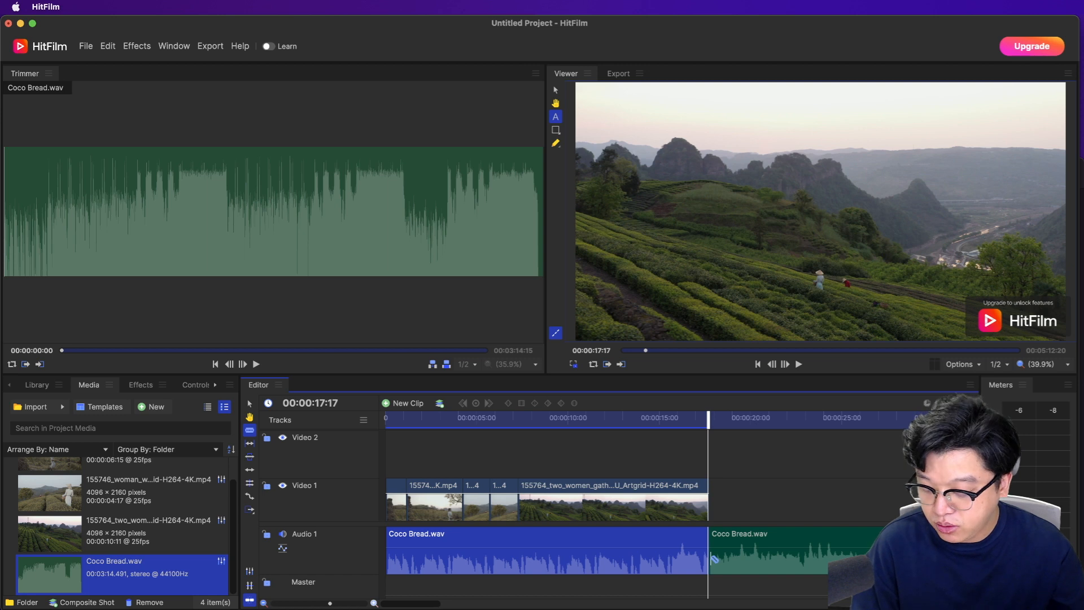
left_click(251, 404)
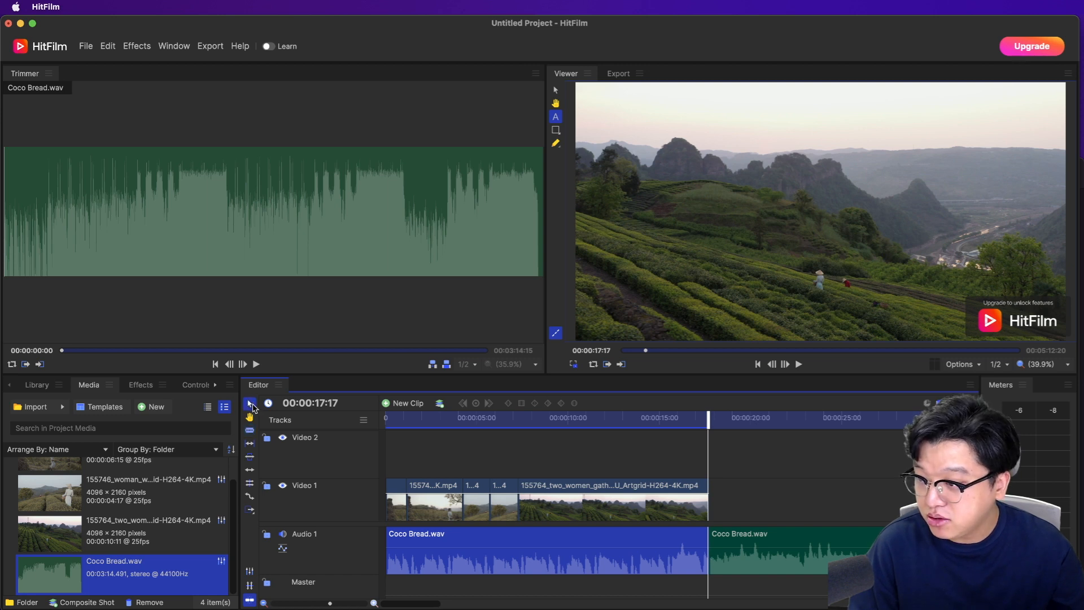
left_click(822, 561)
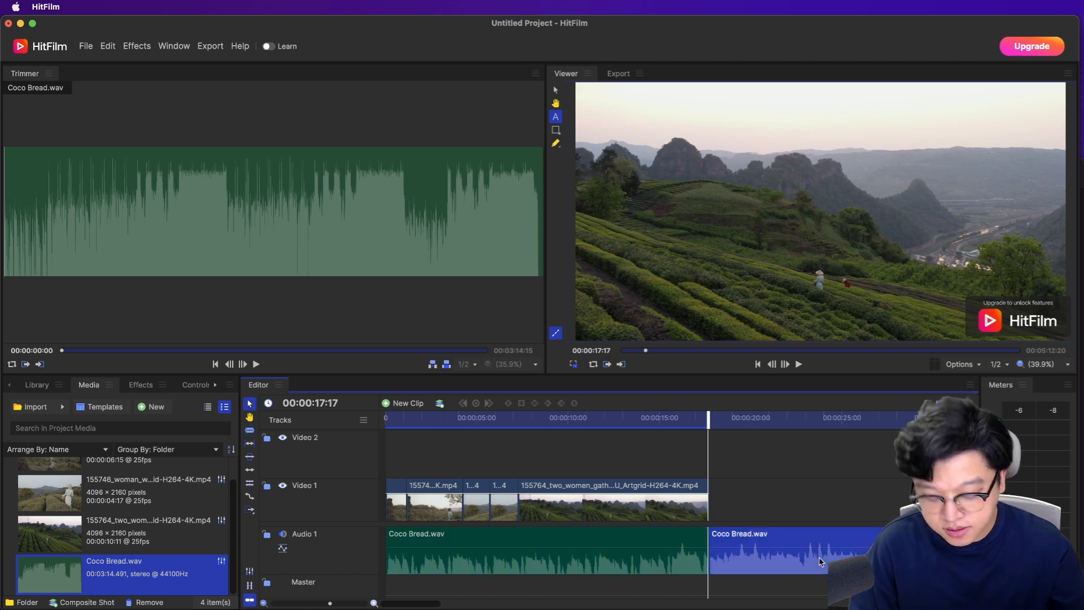
key("Delete")
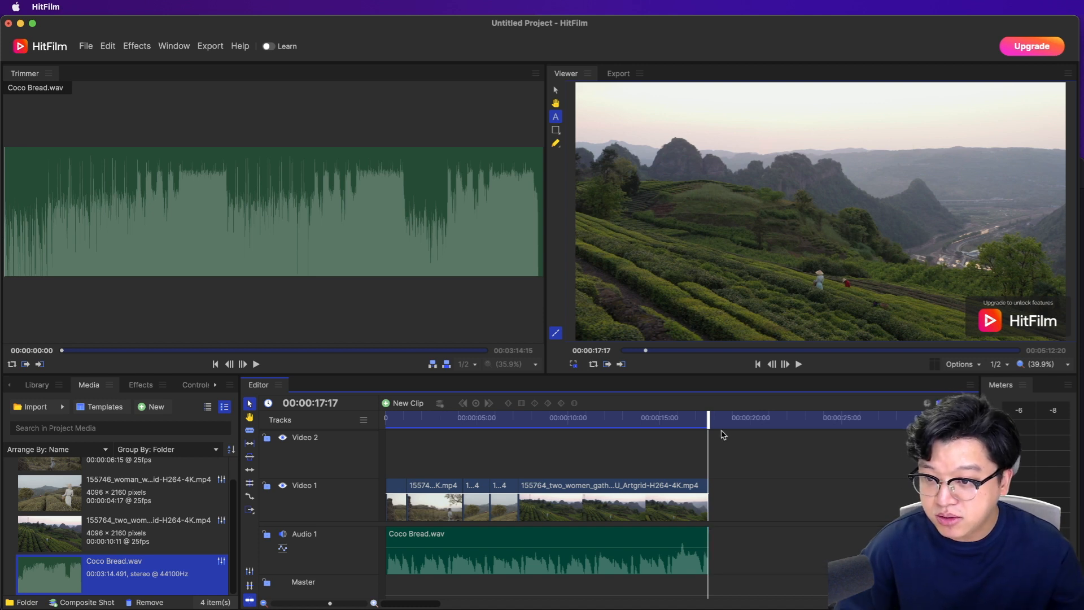
Step: Add a text clip on Video 2 at the start of the timeline and enter 안녕하세요 as the title in the viewer
left_click_drag(710, 420, 351, 431)
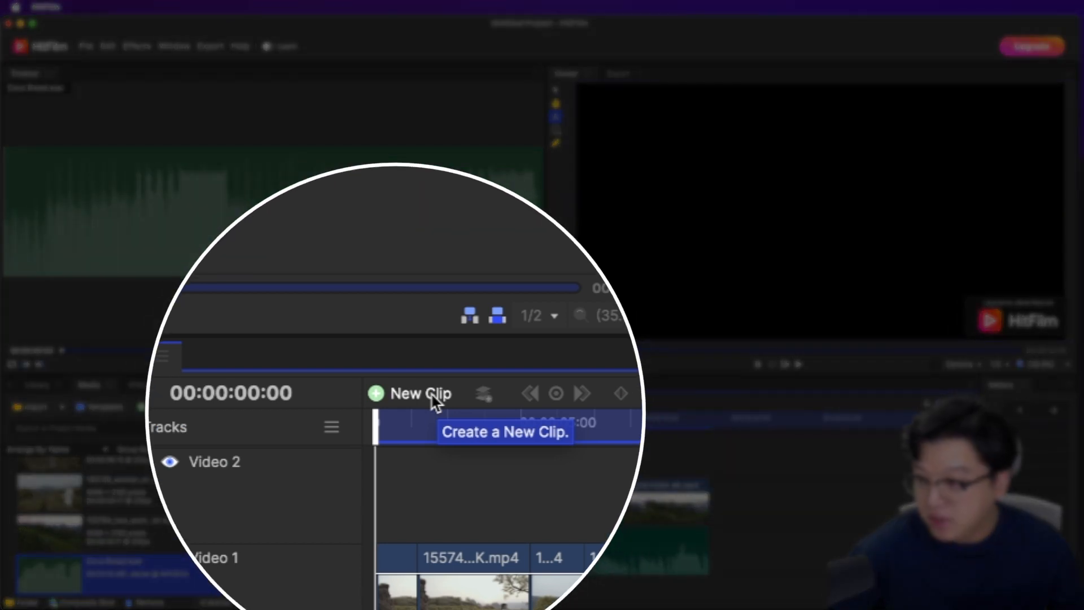
left_click(432, 395)
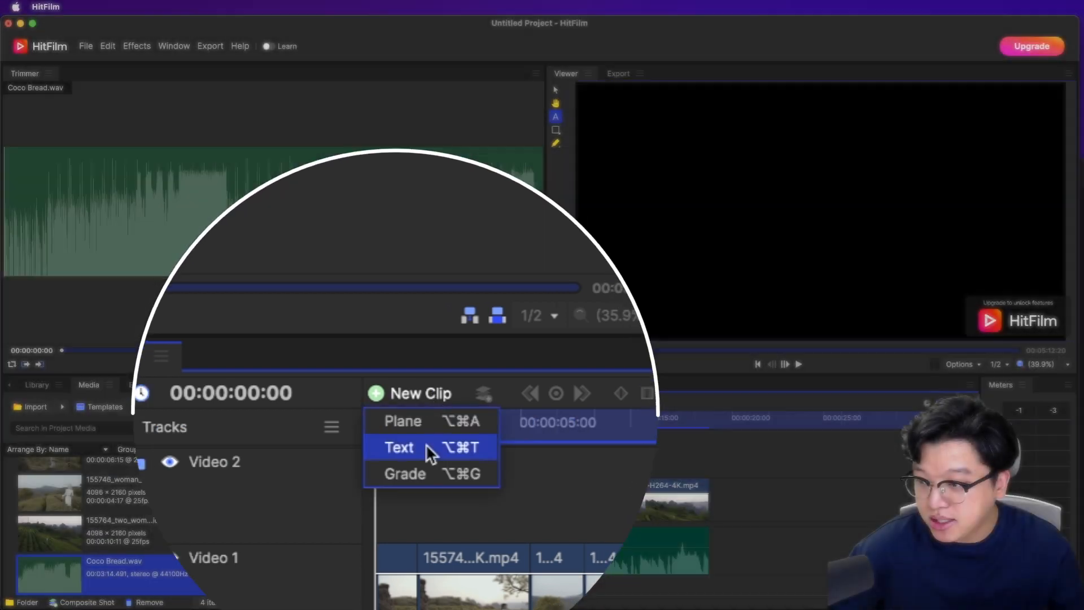
left_click(426, 444)
left_click(436, 464)
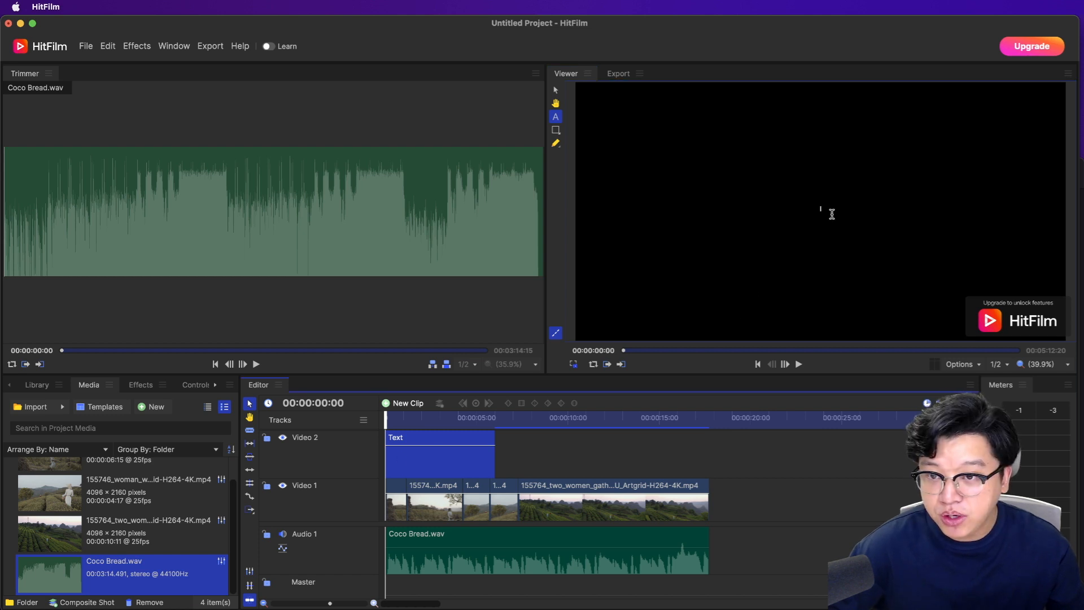
key("r")
left_click(831, 214)
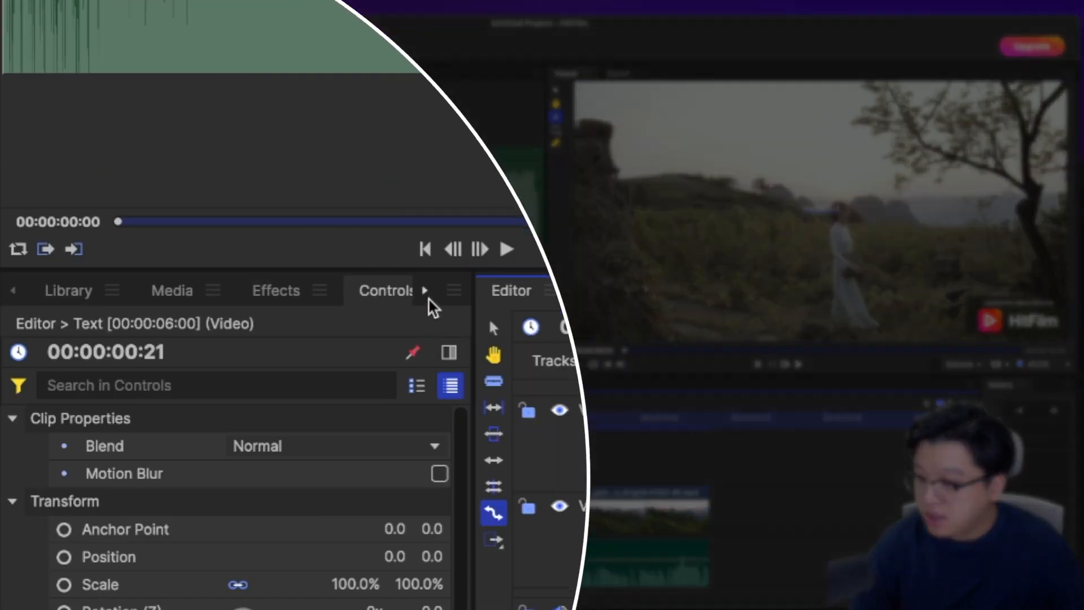
Step: Set the title text's font to Apple SD Gothic Neo and its size to 250
left_click(215, 386)
left_click(425, 291)
left_click(426, 290)
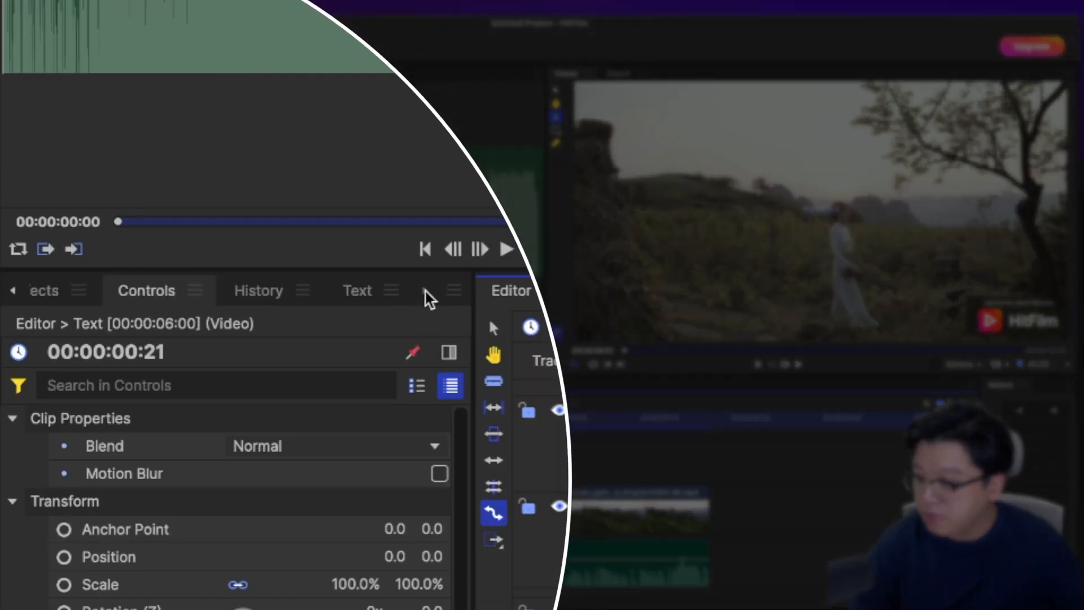
left_click(347, 292)
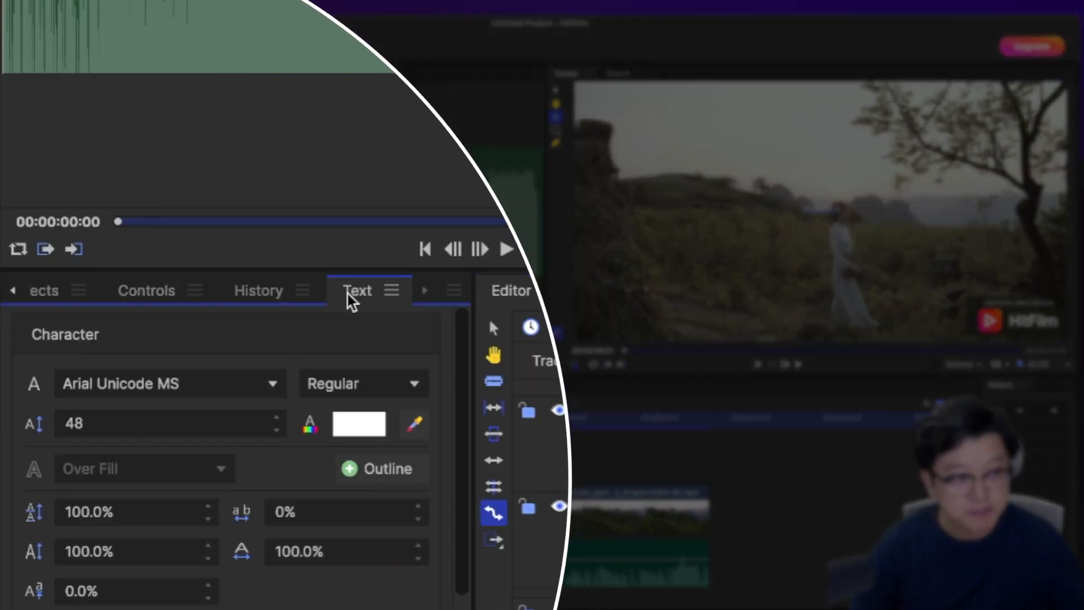
left_click(220, 382)
scroll(177, 68, "up", 2)
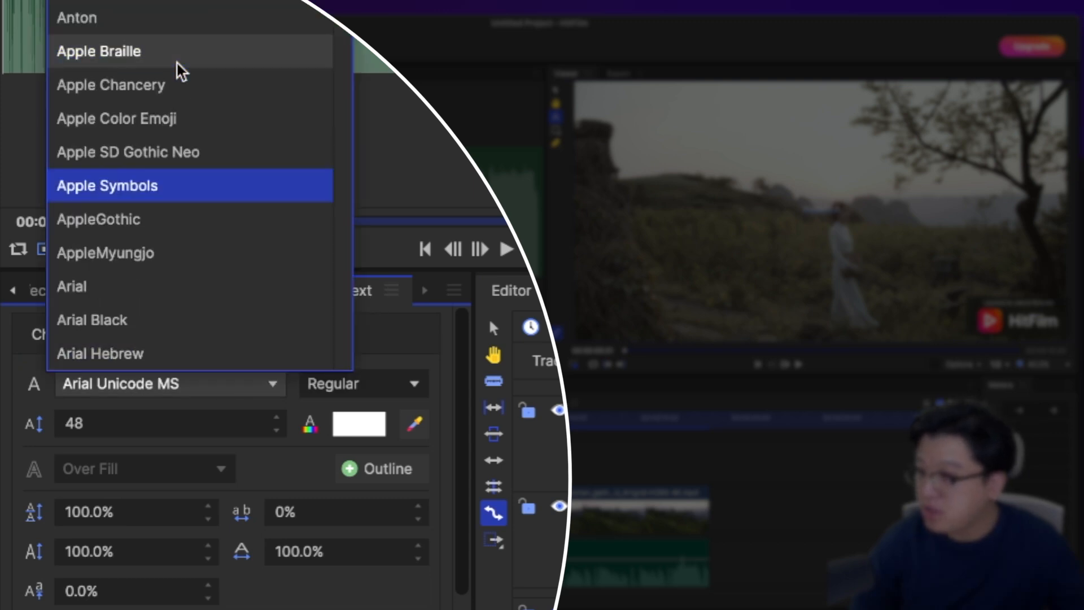
left_click(206, 153)
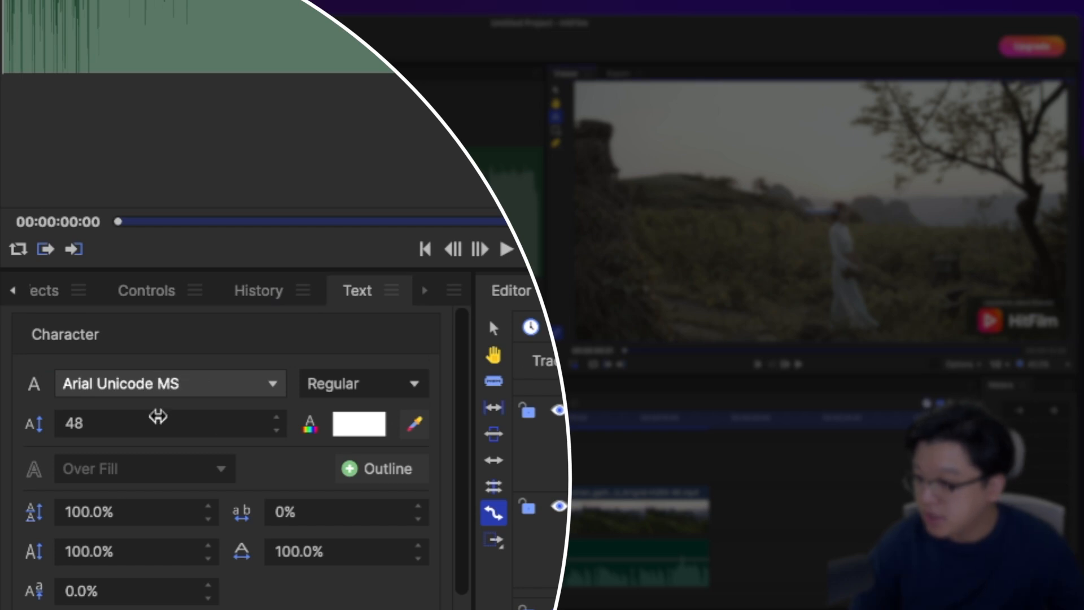
left_click(165, 424)
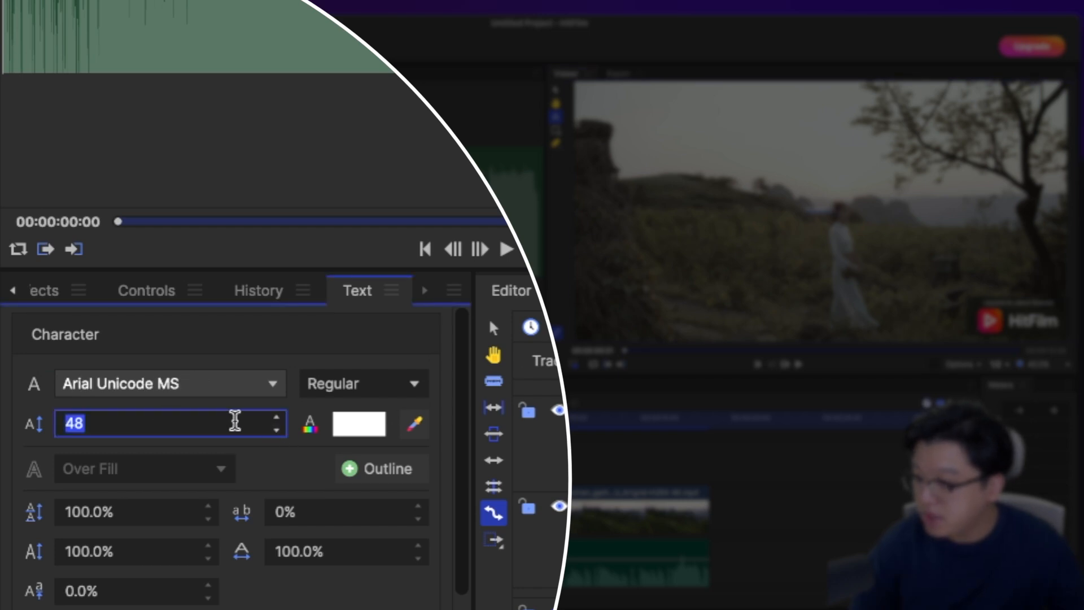
type("250")
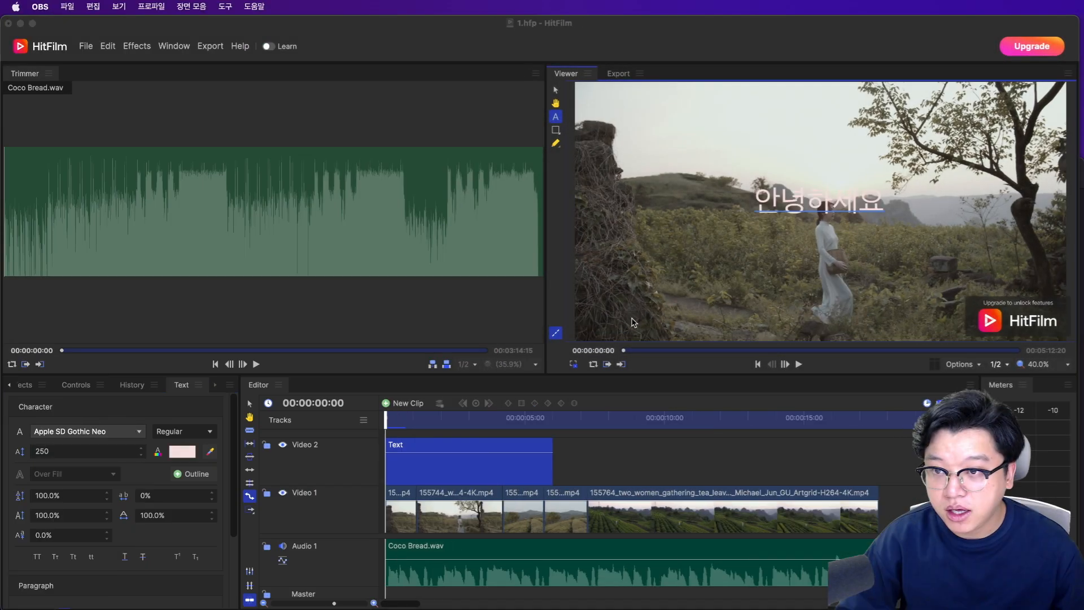
Step: Select the whole 안녕하세요 title and set its font style to ExtraBold and its colour to orange
left_click(761, 201)
left_click_drag(766, 200, 885, 199)
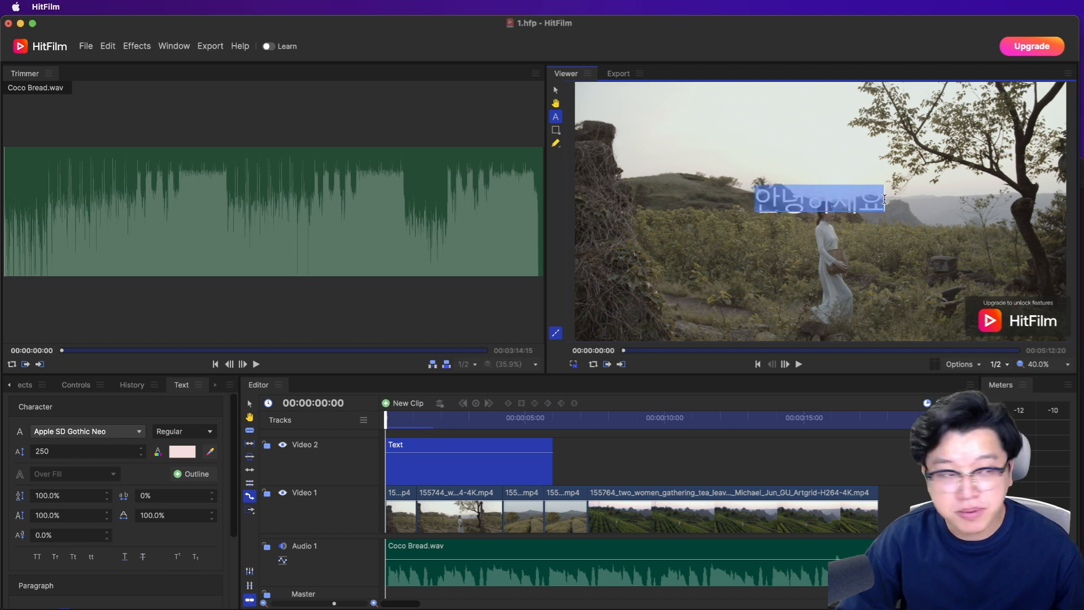
left_click(185, 431)
left_click(187, 448)
left_click(181, 453)
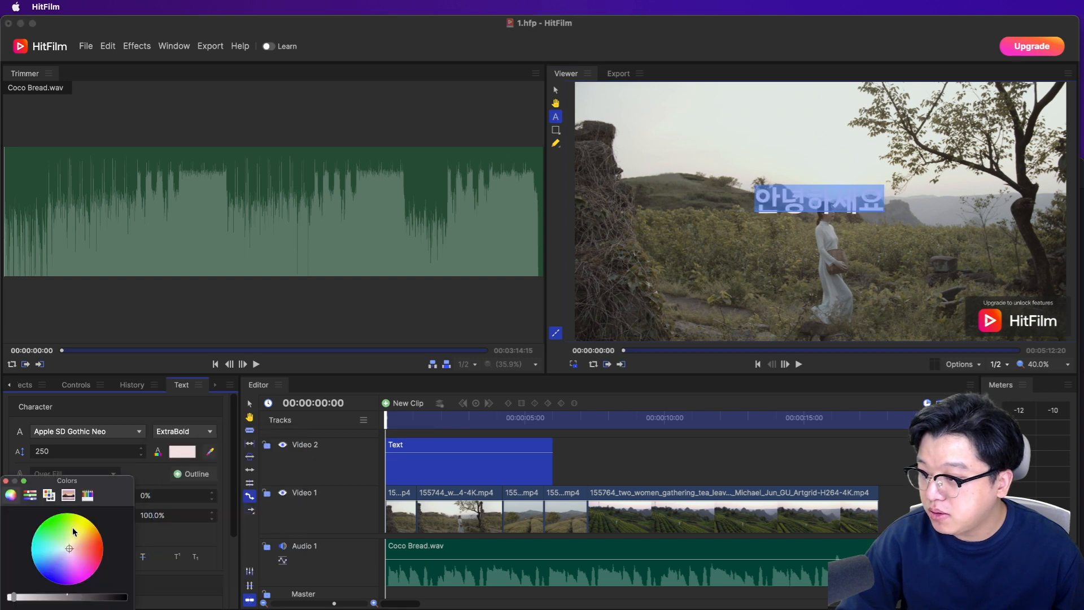
left_click_drag(114, 487, 140, 472)
left_click(120, 520)
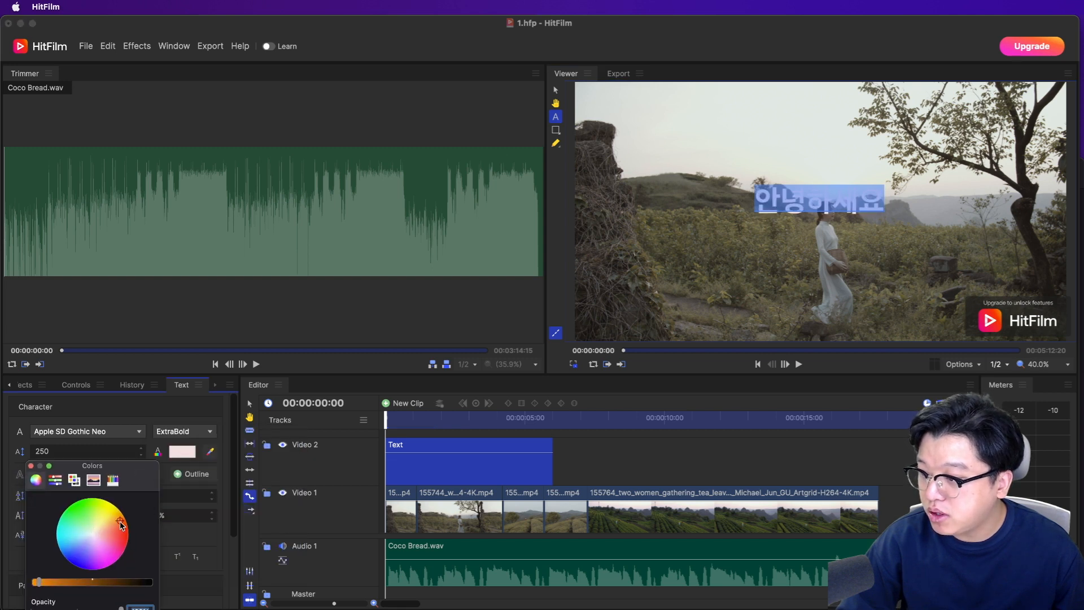
key("Return")
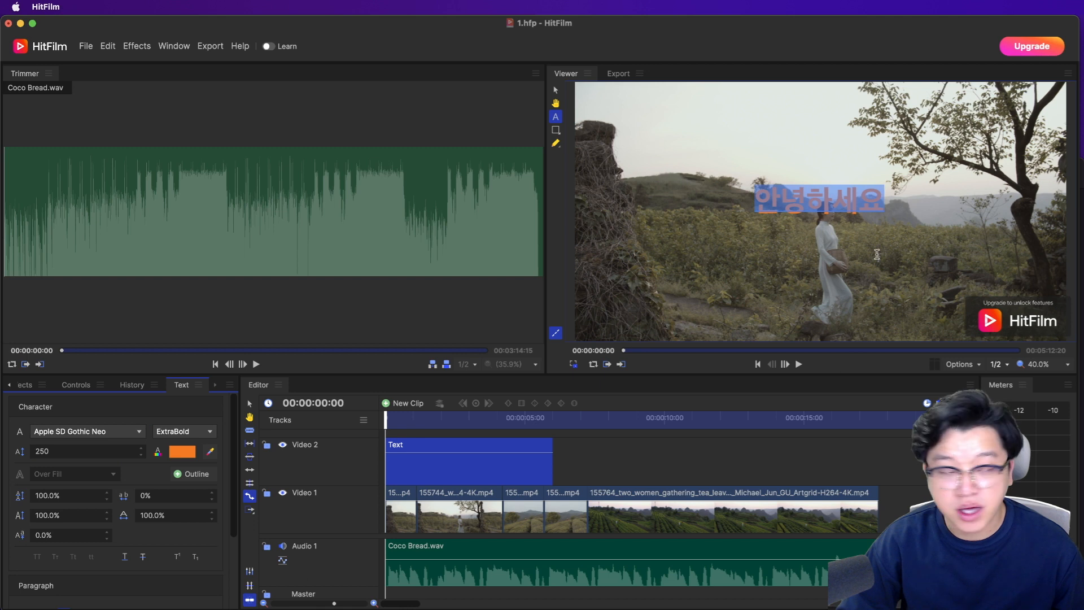
left_click(878, 199)
Step: Scrub the timeline from the start to 00:00:02:21 to preview the title over the footage
left_click(391, 418)
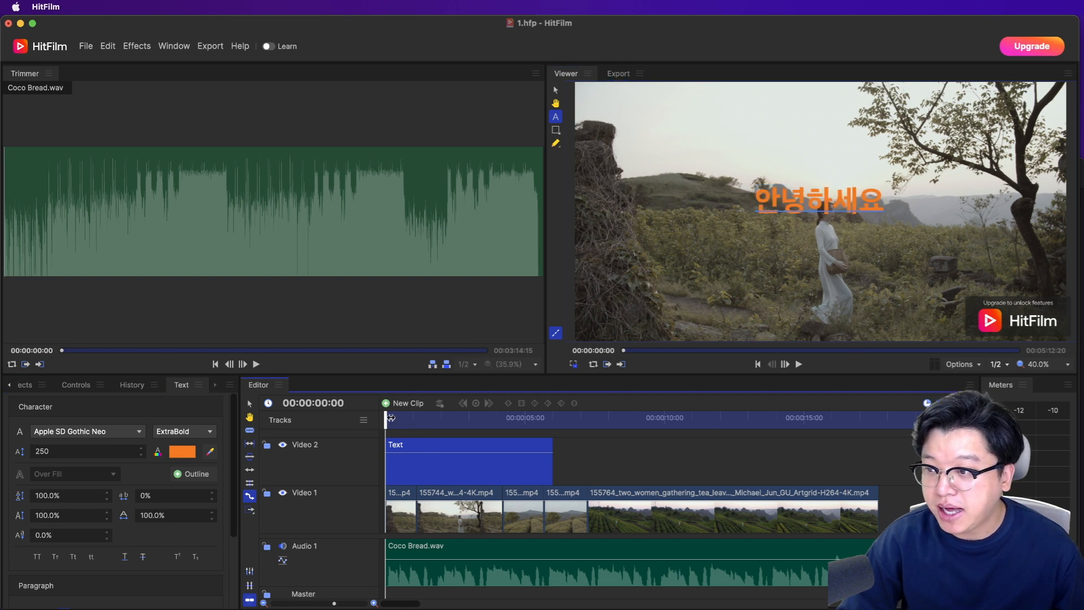
left_click(404, 422)
left_click_drag(405, 421, 465, 423)
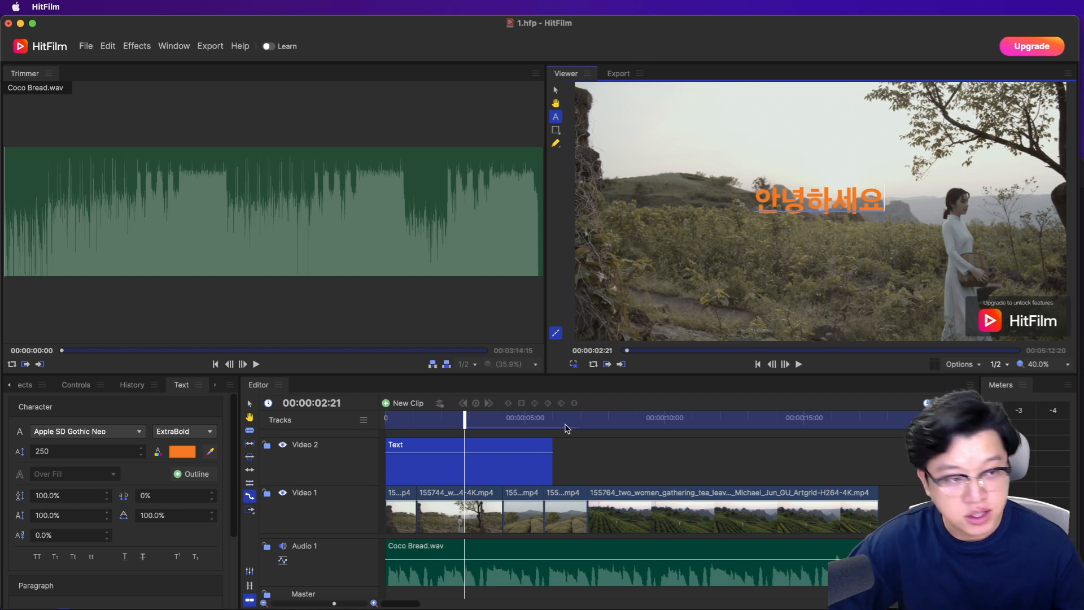
Step: Browse the effect categories and look through the Animation effects
left_click(10, 385)
left_click(139, 385)
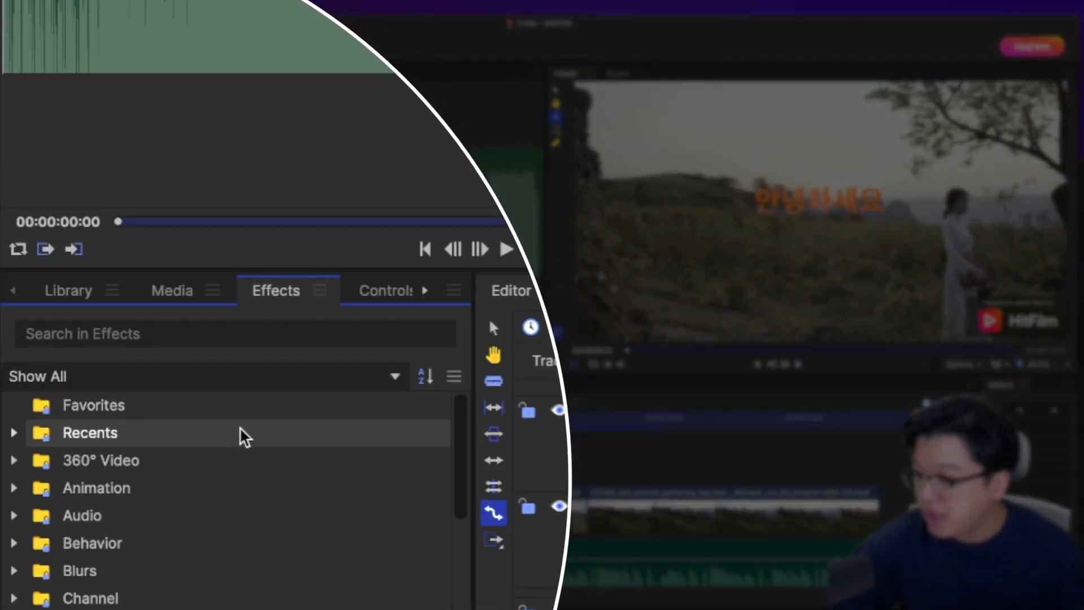
scroll(244, 436, "down", 5)
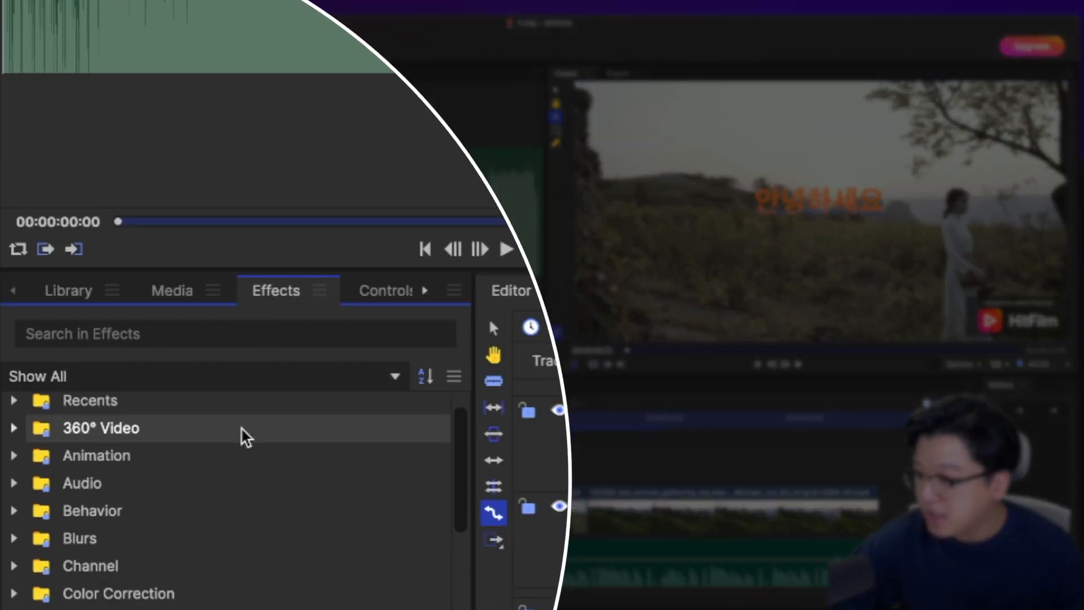
scroll(271, 531, "up", 5)
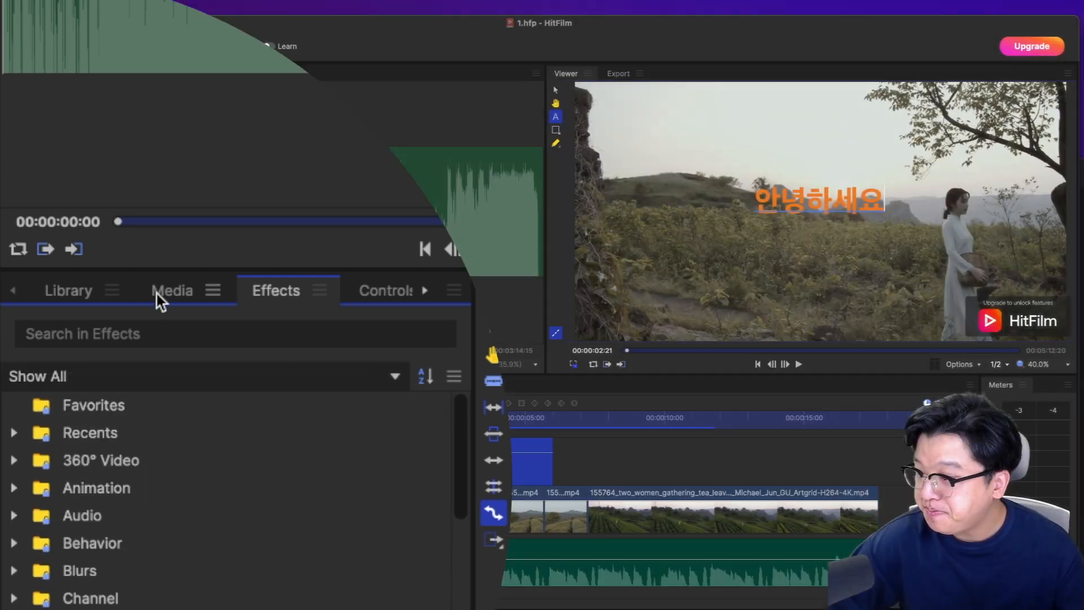
scroll(53, 487, "down", 1)
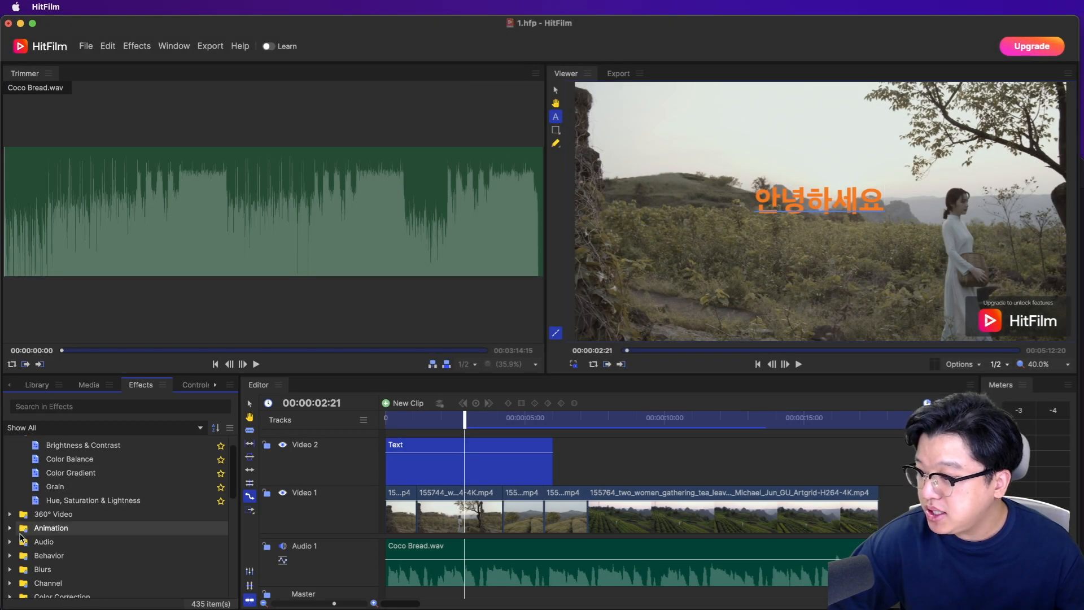
left_click(11, 529)
scroll(57, 533, "down", 3)
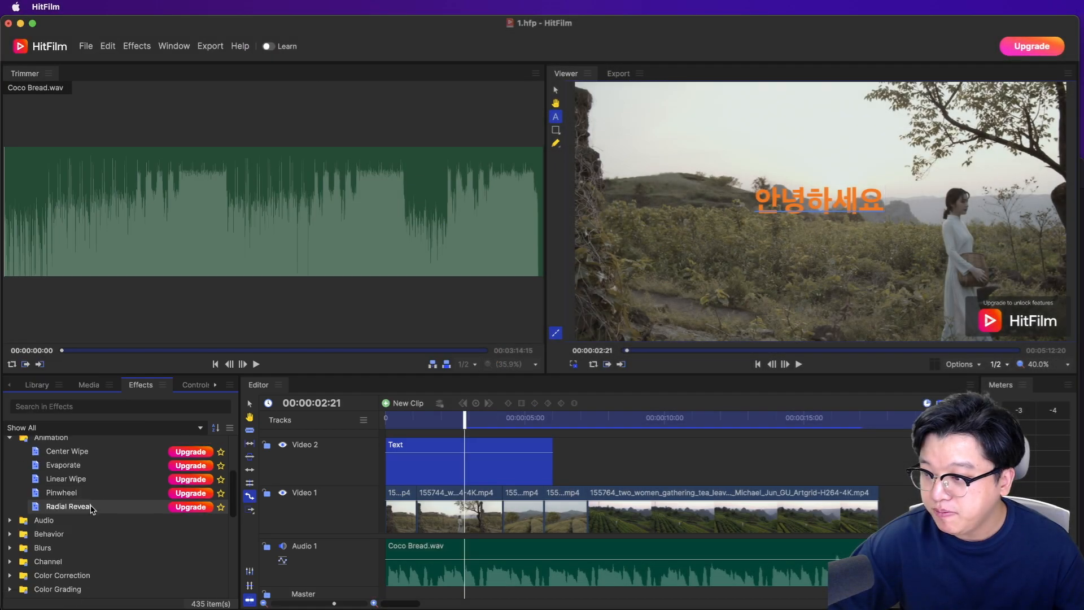
Step: Apply the Zoom Blur effect from Blurs to the second clip on Video 1 and review its settings
scroll(178, 536, "down", 3)
left_click(10, 522)
scroll(102, 509, "down", 3)
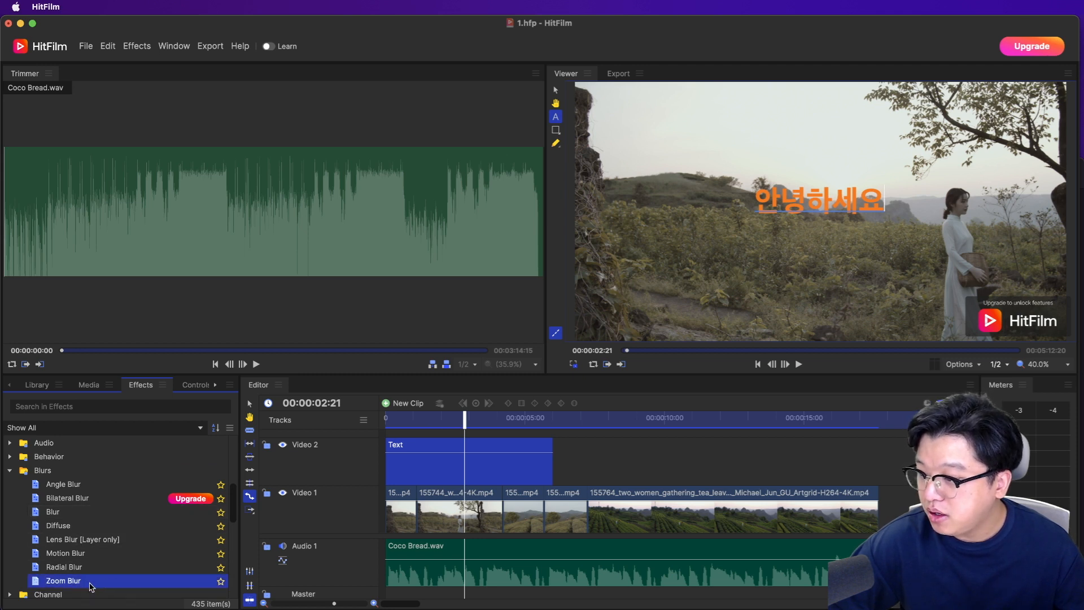
left_click_drag(92, 586, 482, 522)
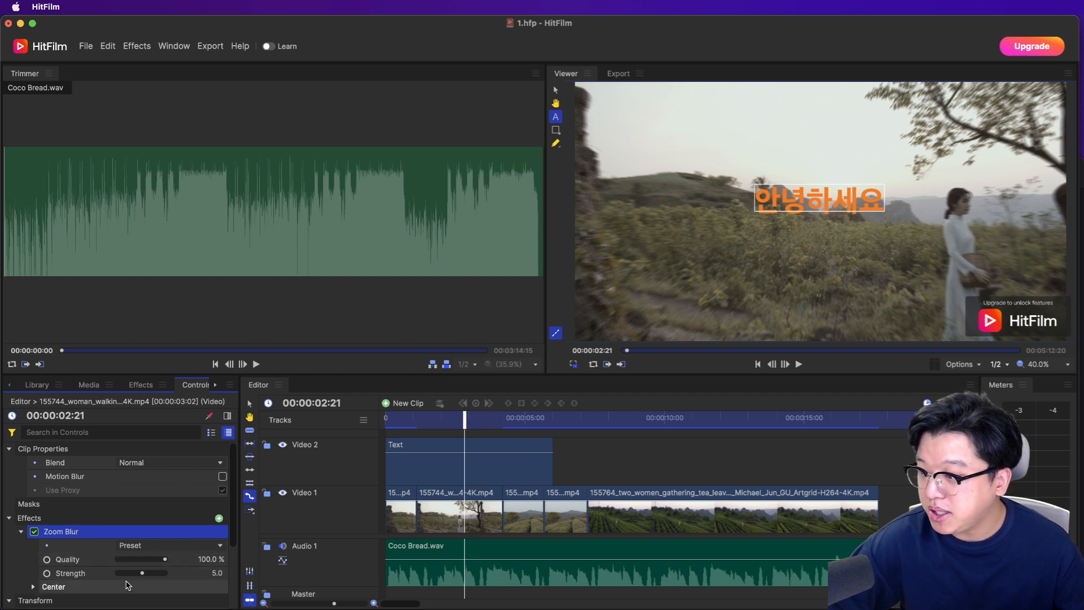
scroll(141, 565, "down", 3)
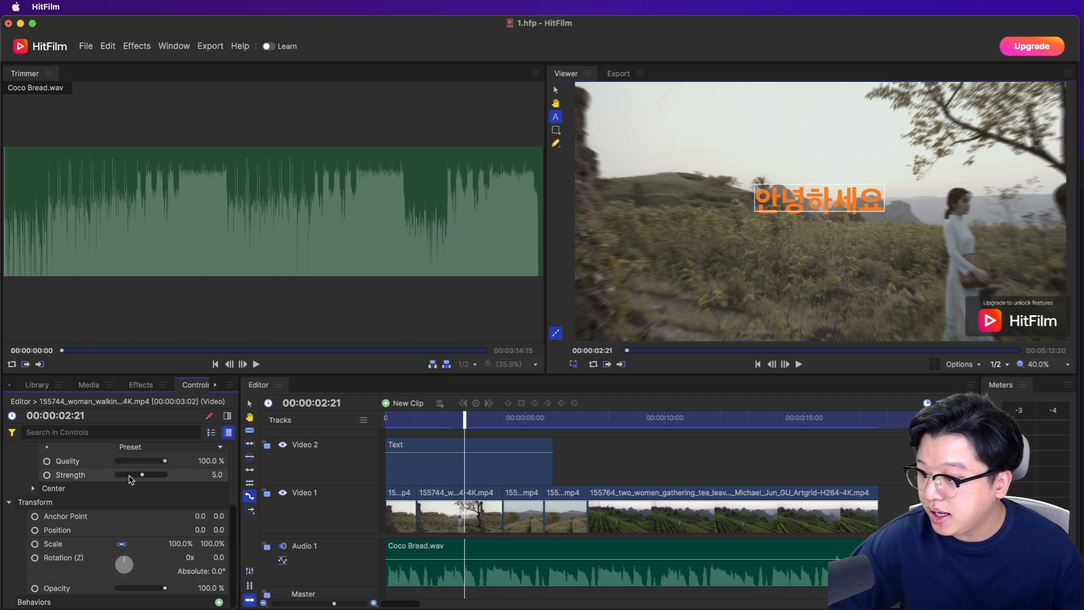
scroll(131, 480, "up", 3)
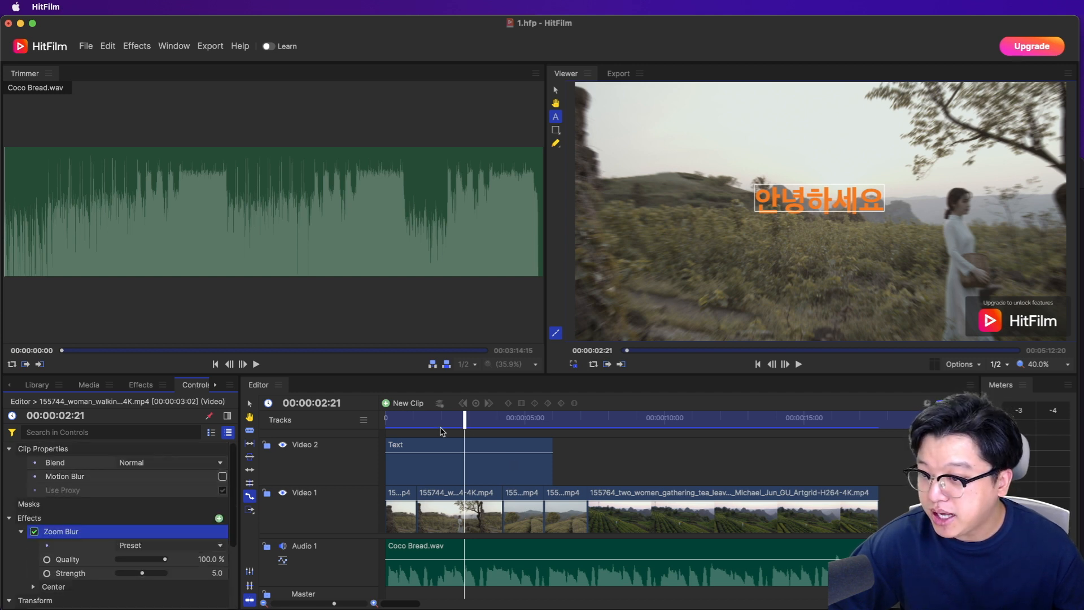
Step: Move the playhead to 00:00:06:08 and add the Circle Reveal template from the Library's Free templates to the project media
left_click(37, 385)
left_click(17, 415)
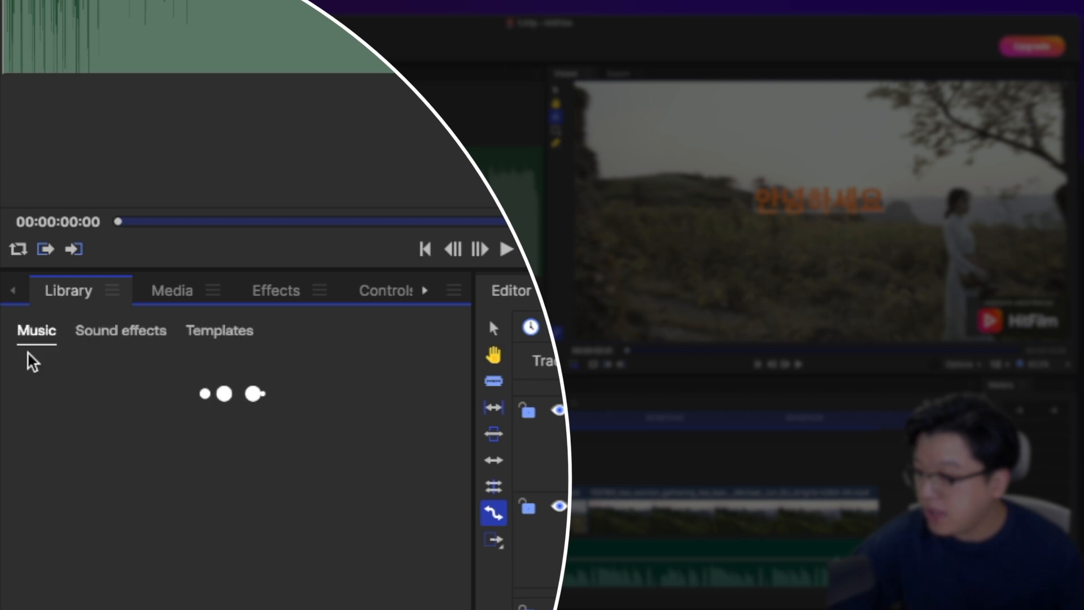
left_click(228, 339)
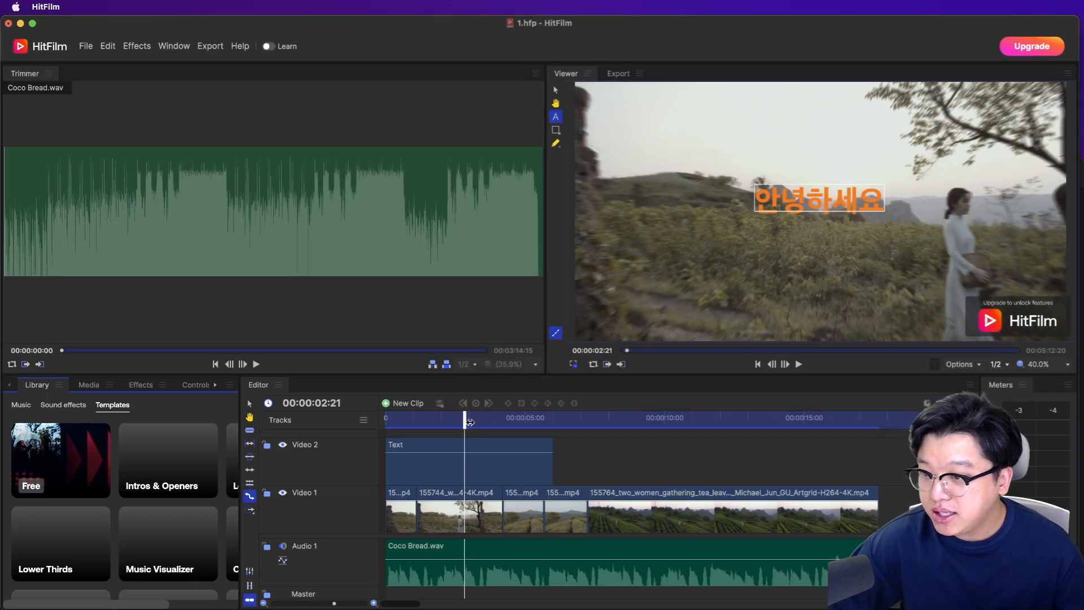
left_click_drag(470, 422, 562, 423)
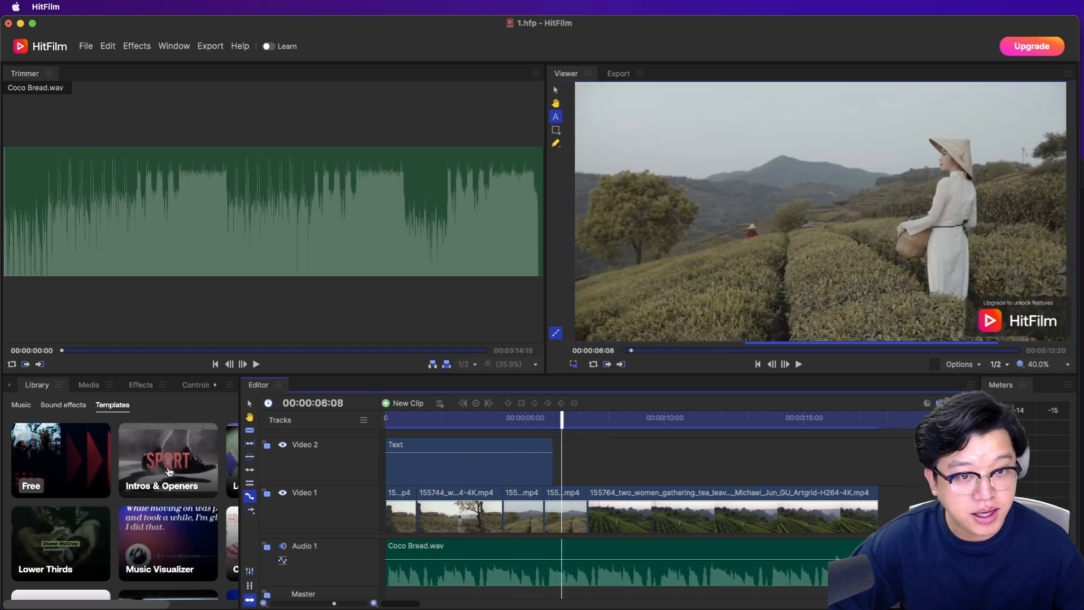
left_click(65, 465)
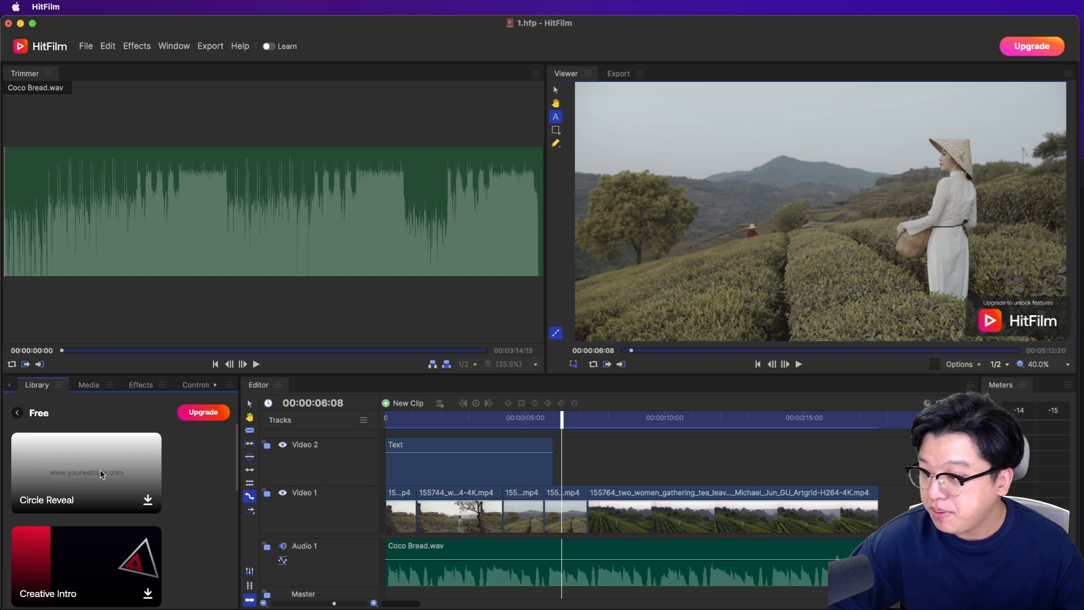
left_click(149, 501)
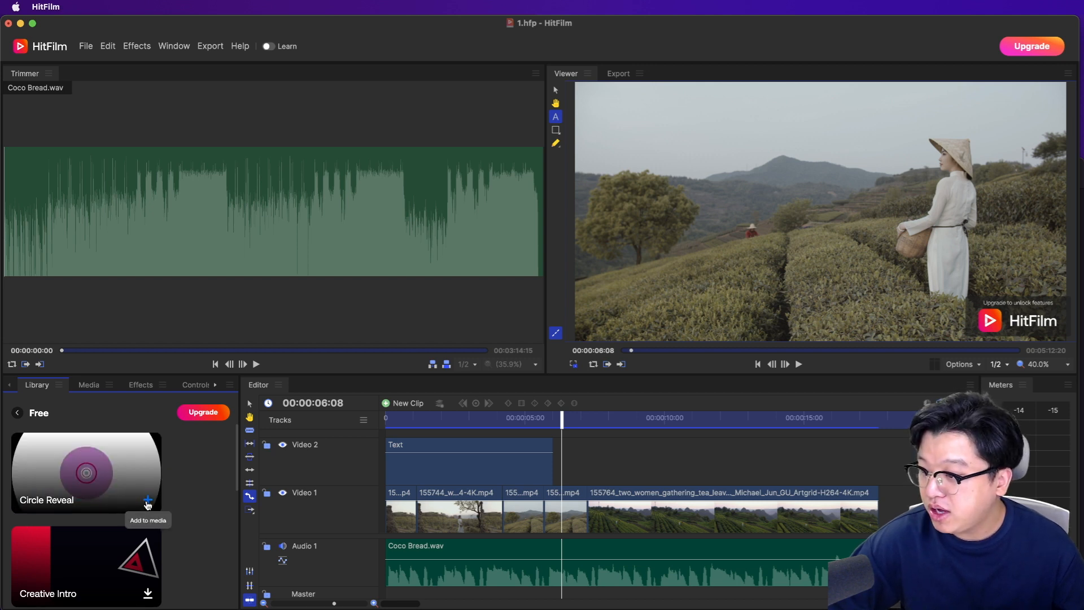
Step: Place the Circle Reveal template on Video 2 directly after the Text clip
left_click(89, 389)
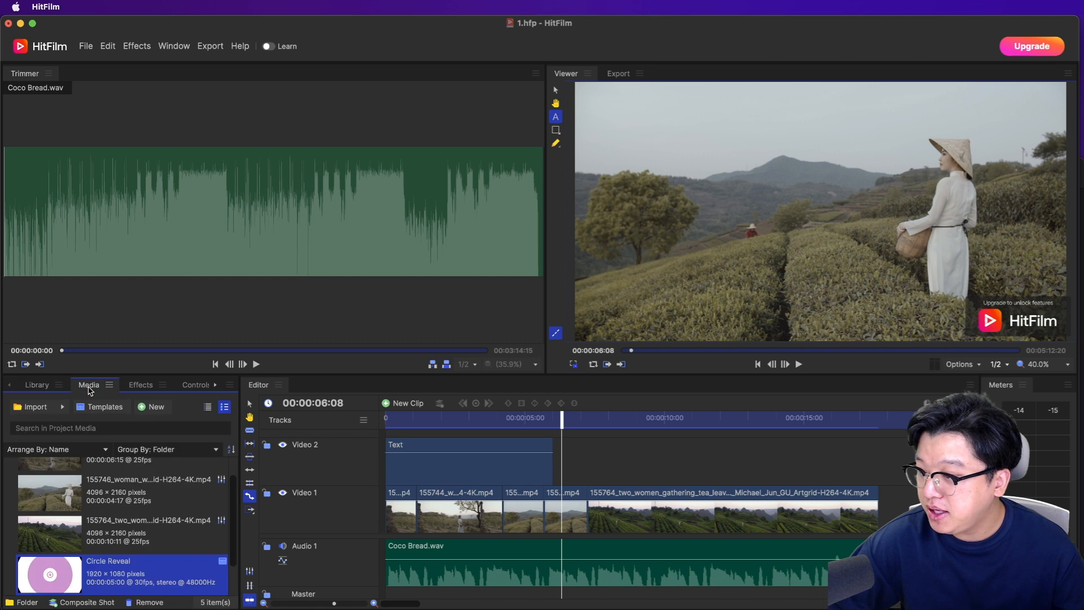
scroll(130, 565, "down", 1)
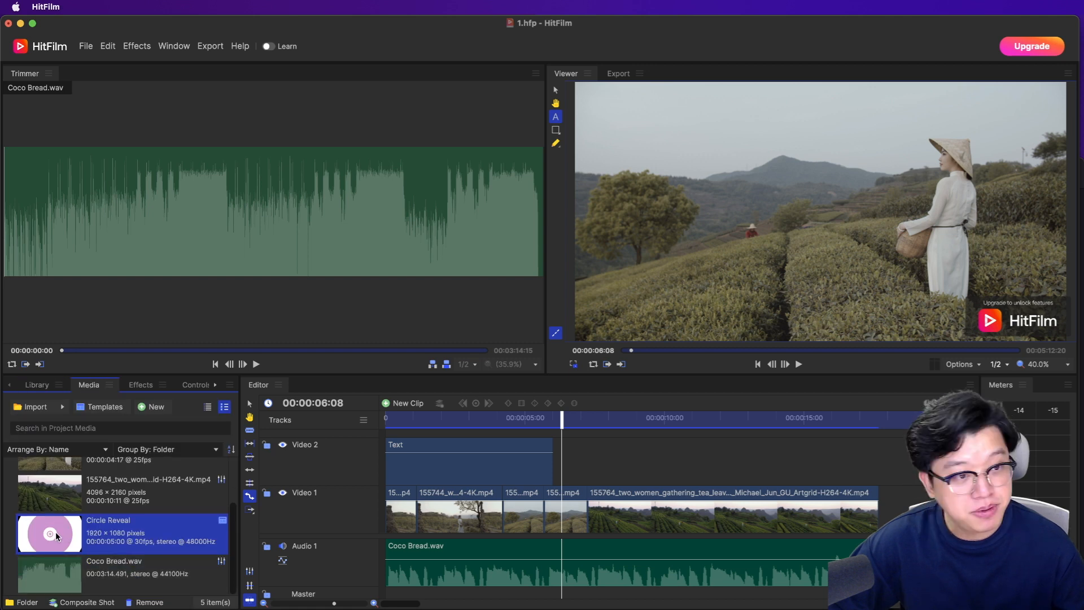
left_click_drag(55, 530, 563, 464)
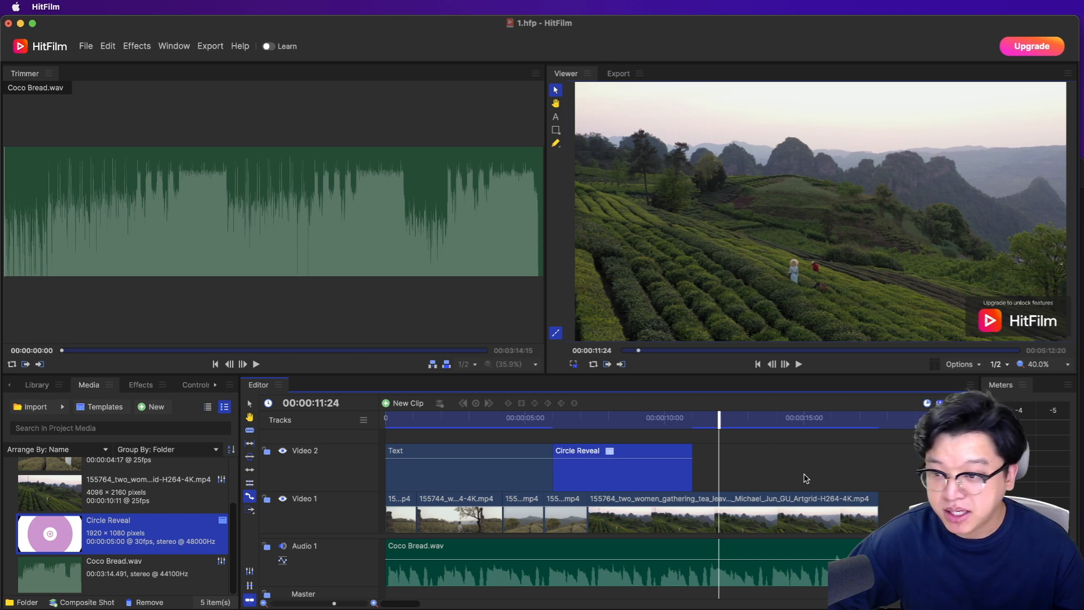
Step: Look through the remaining Free templates in the Library, down to Radiant Title
left_click(47, 388)
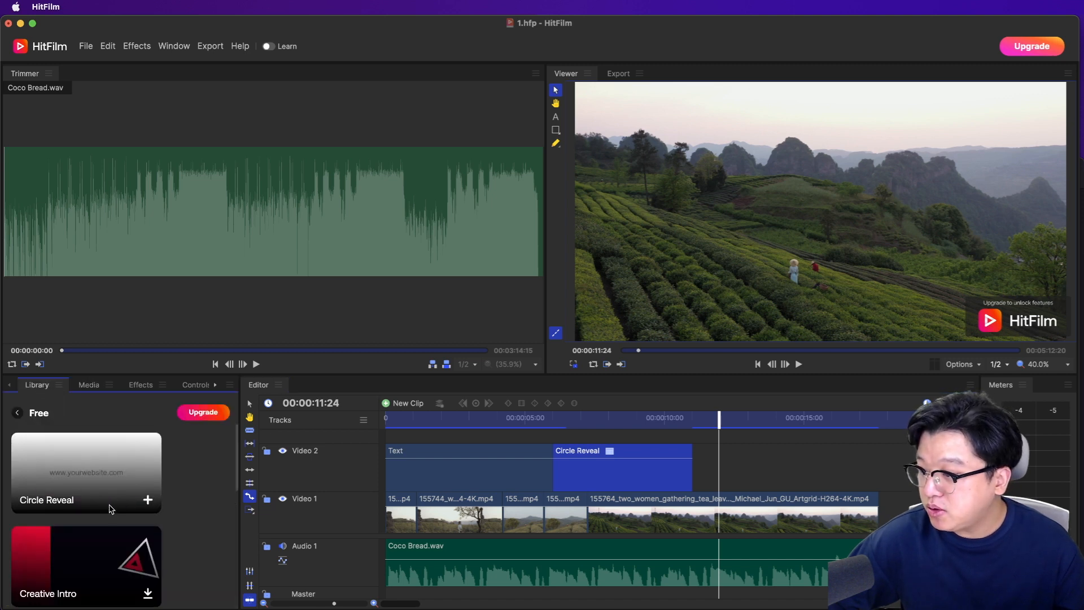
scroll(110, 511, "down", 2)
scroll(111, 514, "down", 3)
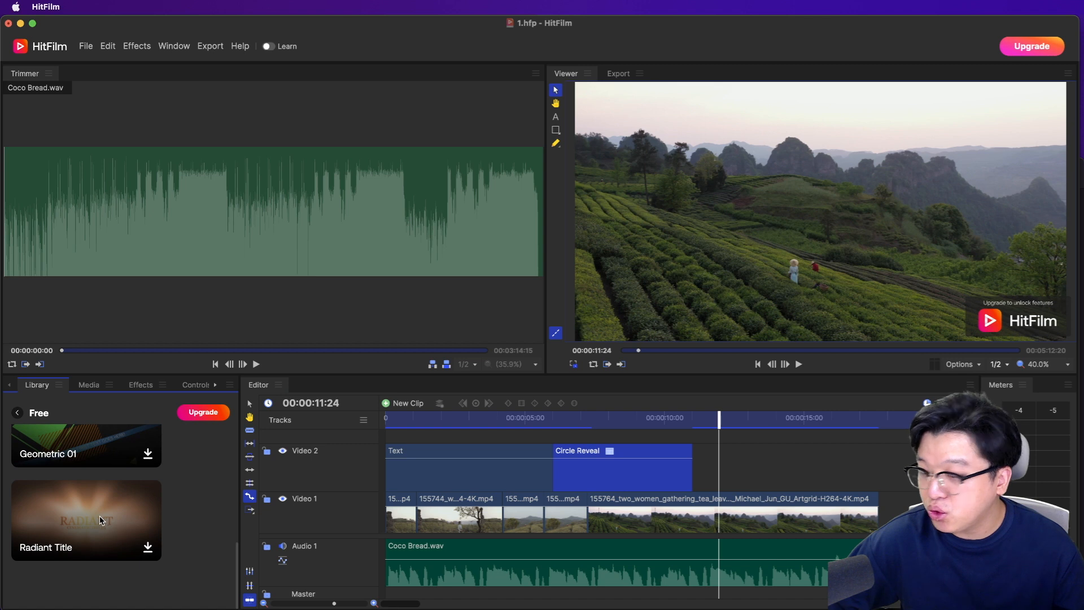
Step: Return to the Library's template categories and move the timeline playhead to 00:00:11:06
scroll(100, 516, "up", 5)
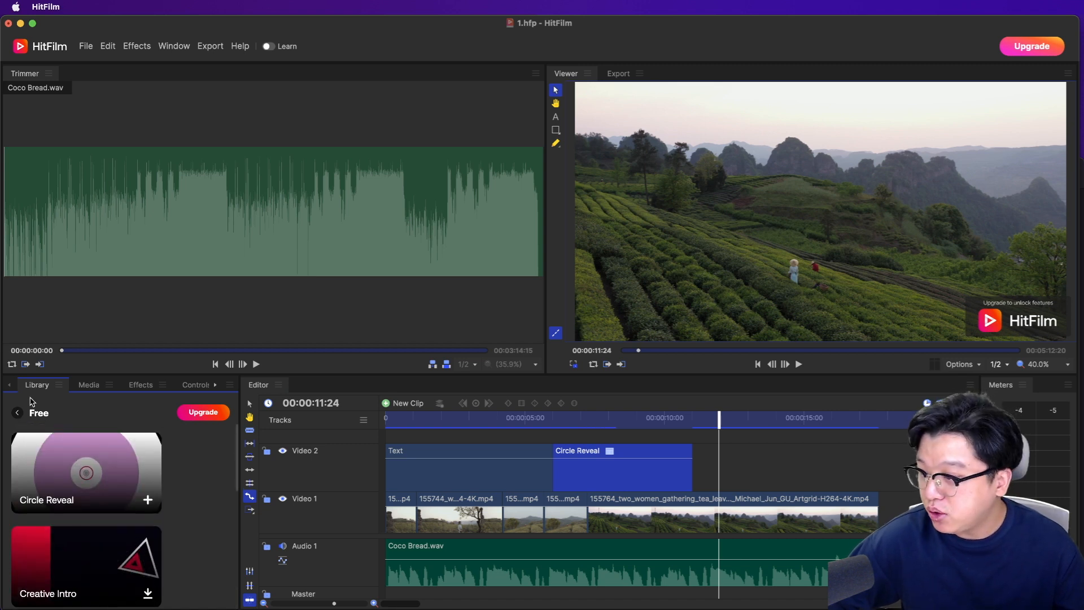
left_click(18, 415)
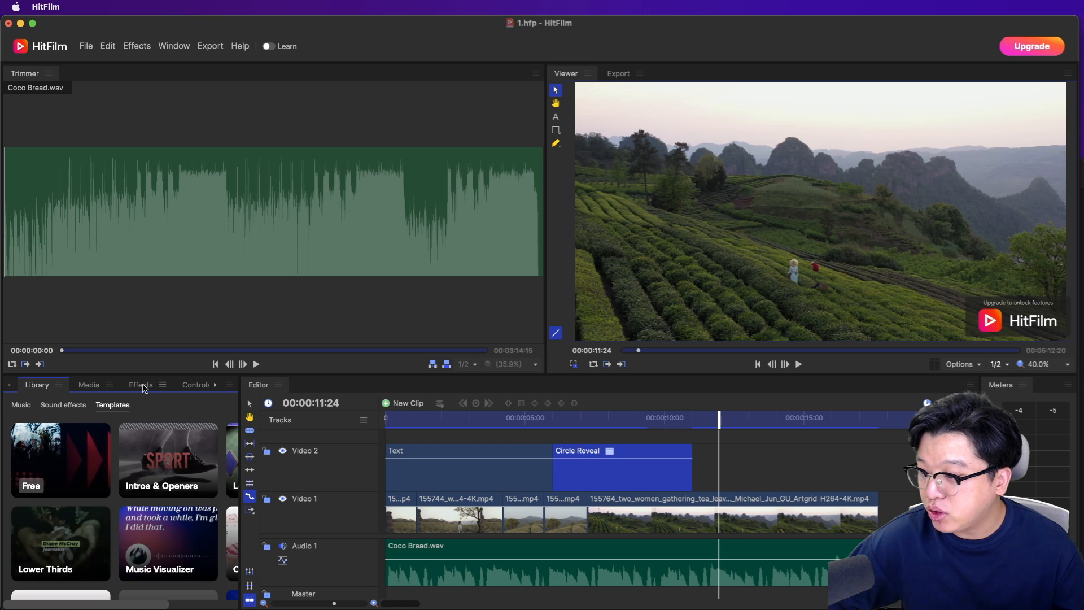
left_click(680, 416)
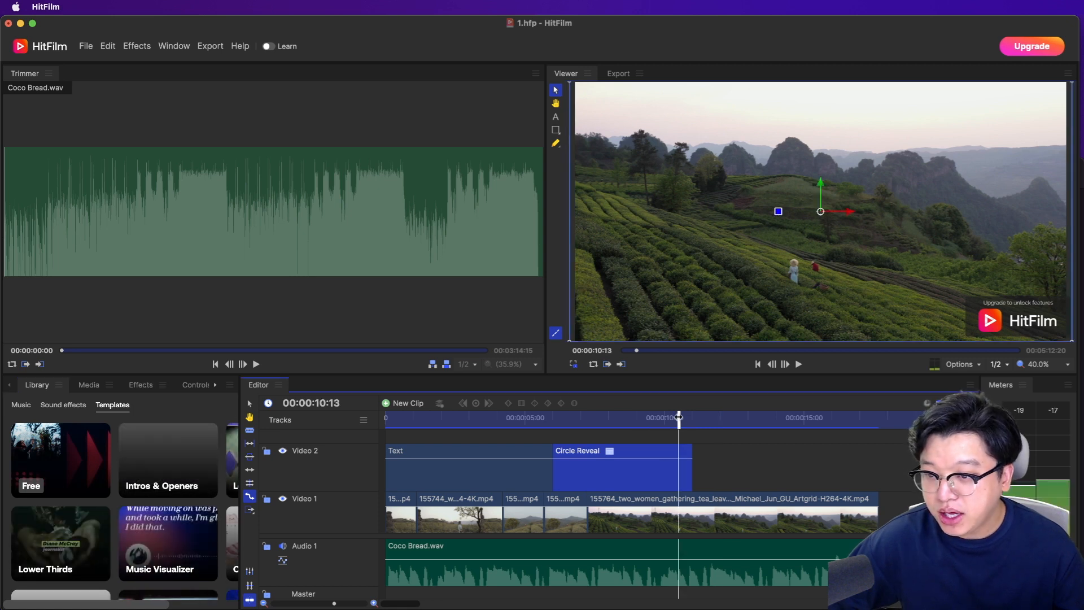
left_click_drag(680, 417, 699, 416)
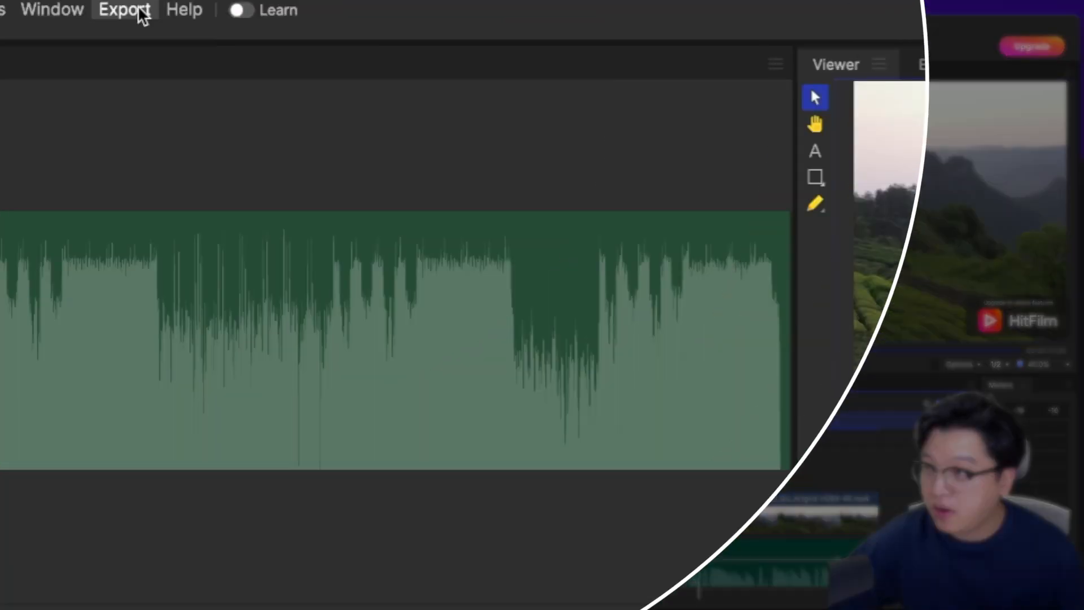
Step: Choose YouTube 1080p HD as the default export preset and export the timeline contents
left_click(218, 49)
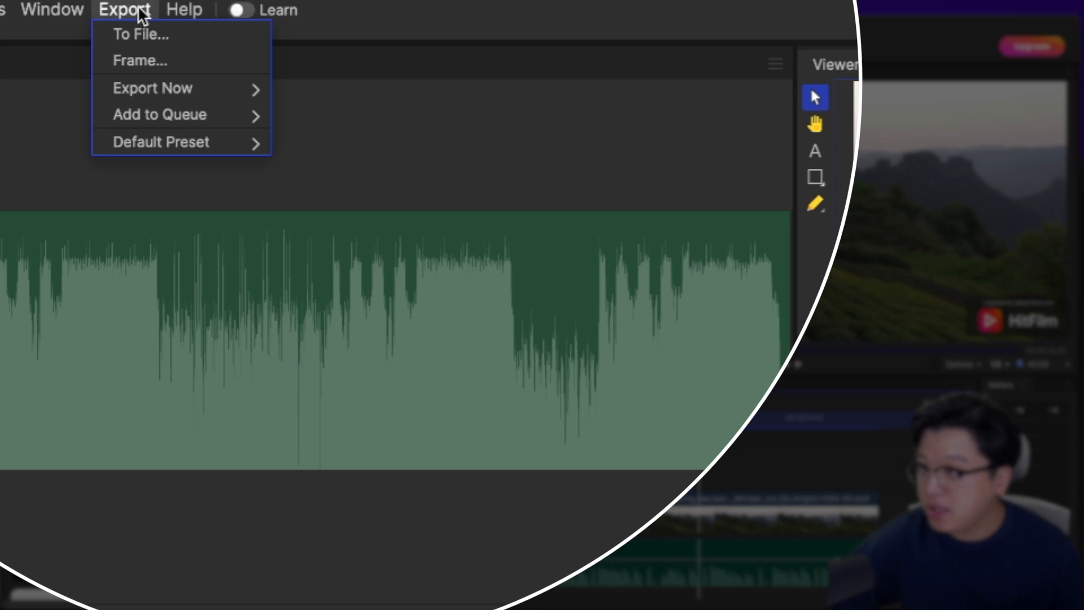
mouse_move(177, 152)
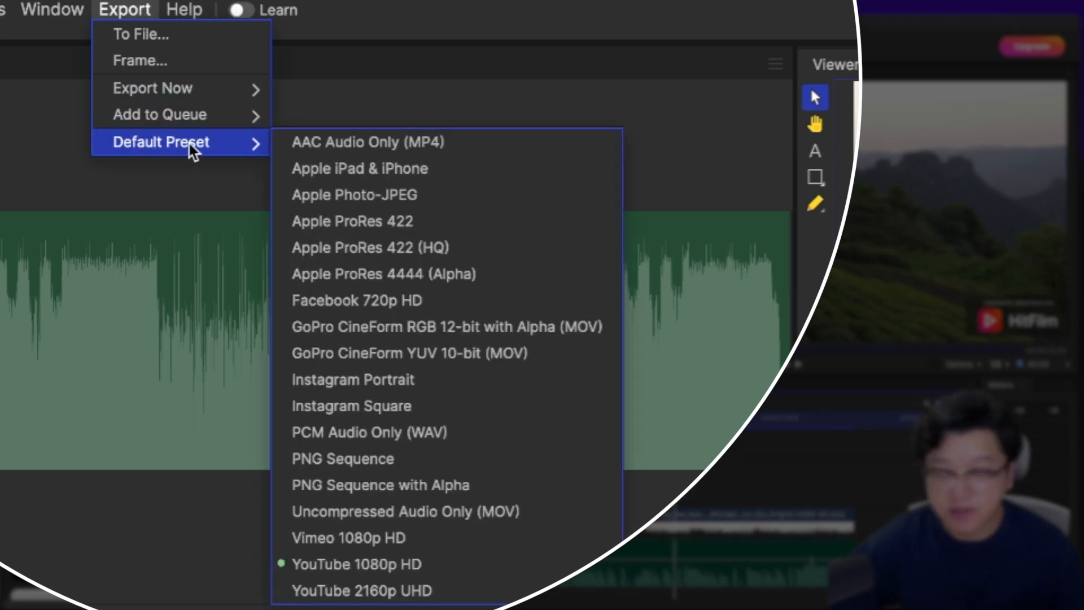
left_click(450, 562)
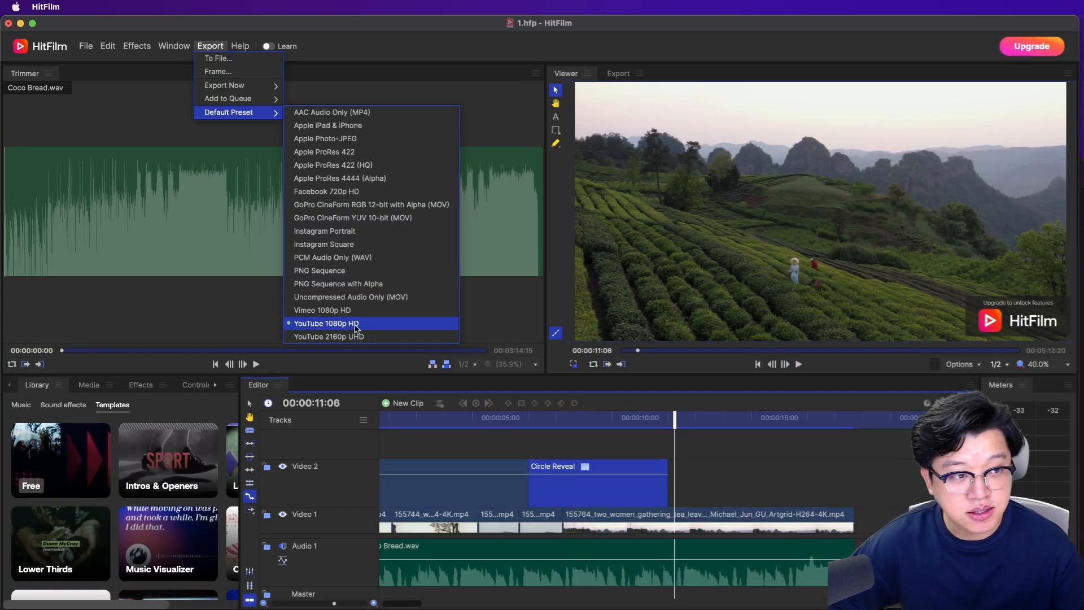
mouse_move(258, 101)
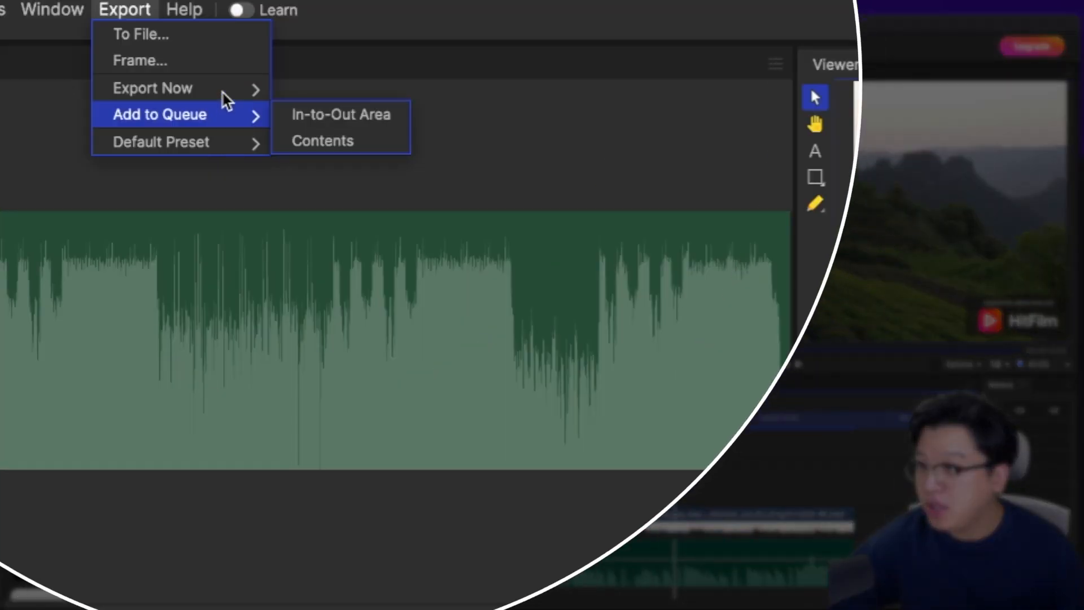
mouse_move(216, 89)
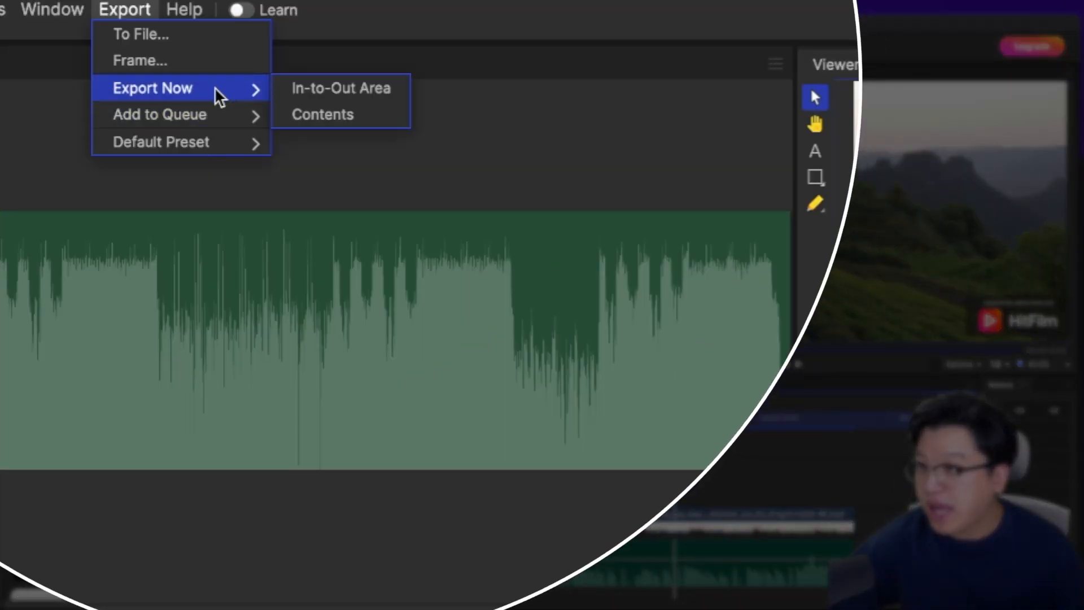
left_click(365, 114)
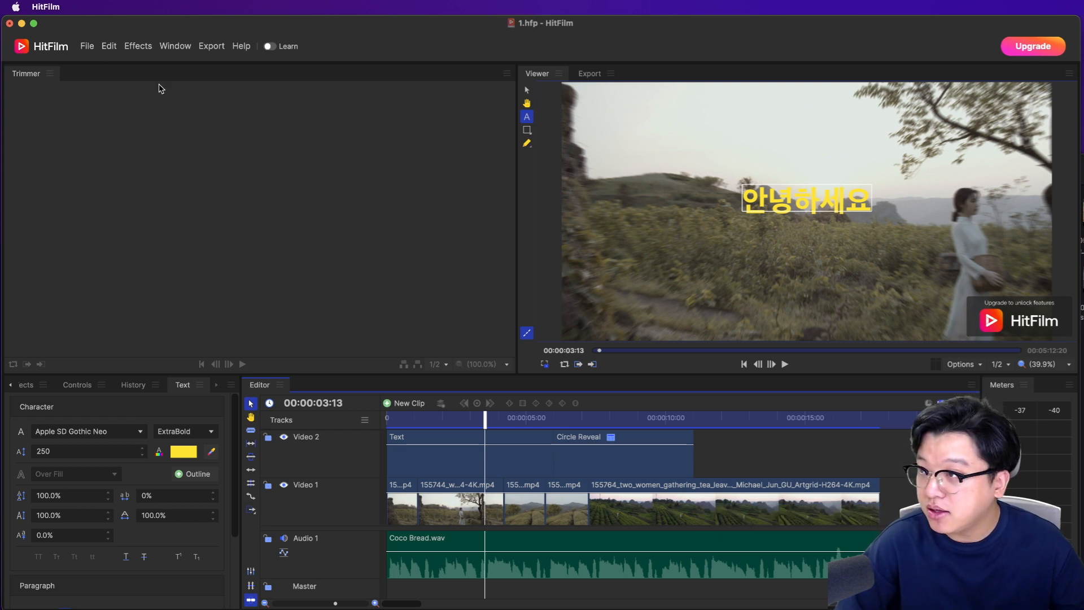
Step: Change the project settings template to 1080p Full HD @ 23.976 fps
left_click(87, 46)
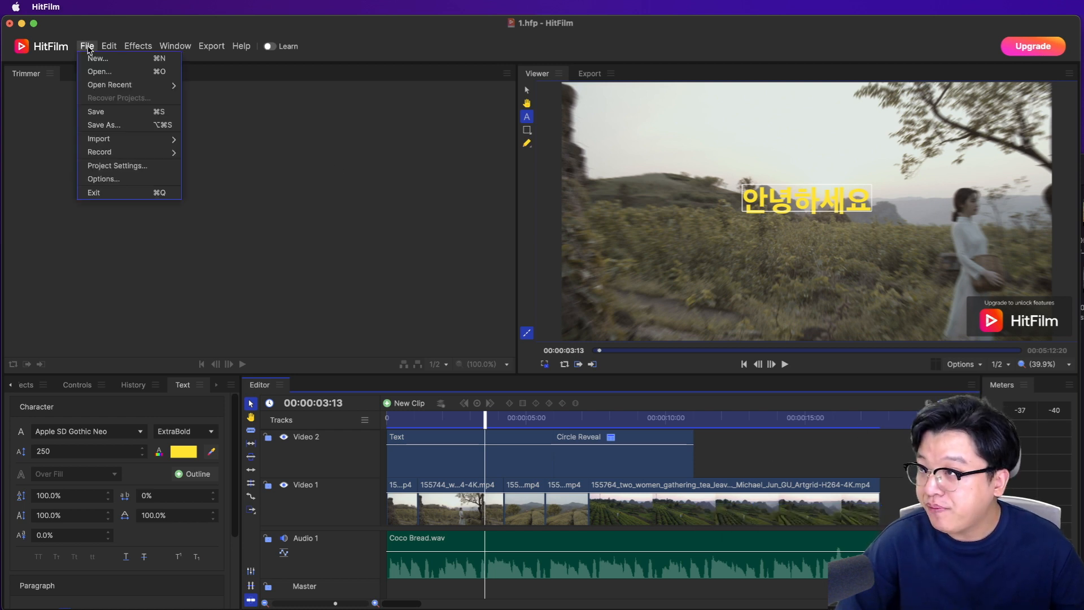
left_click(127, 166)
left_click_drag(904, 151, 615, 142)
left_click(615, 186)
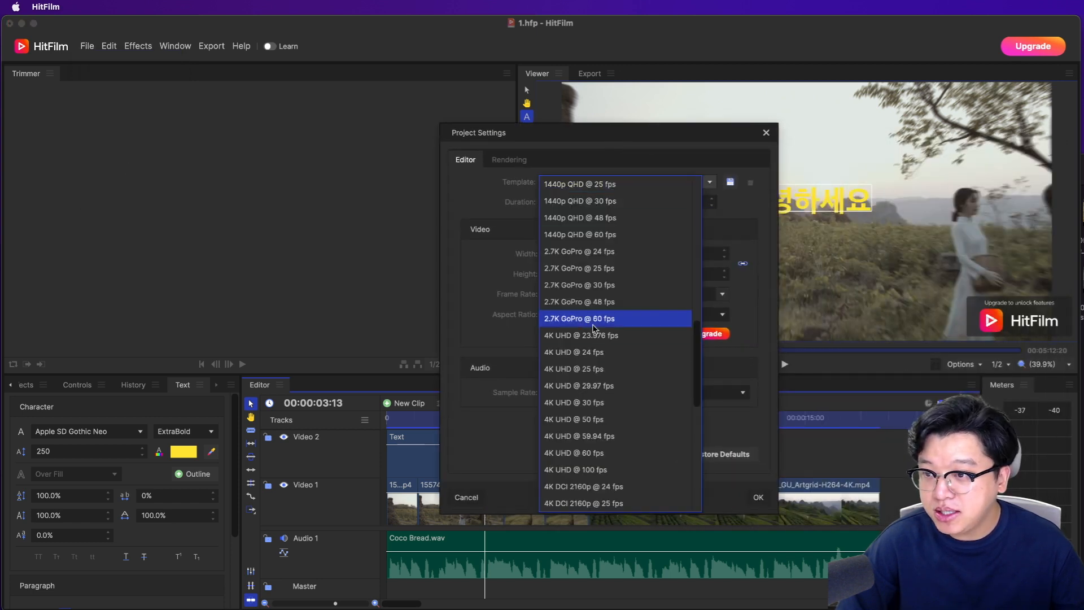
scroll(599, 383, "up", 5)
scroll(599, 382, "up", 3)
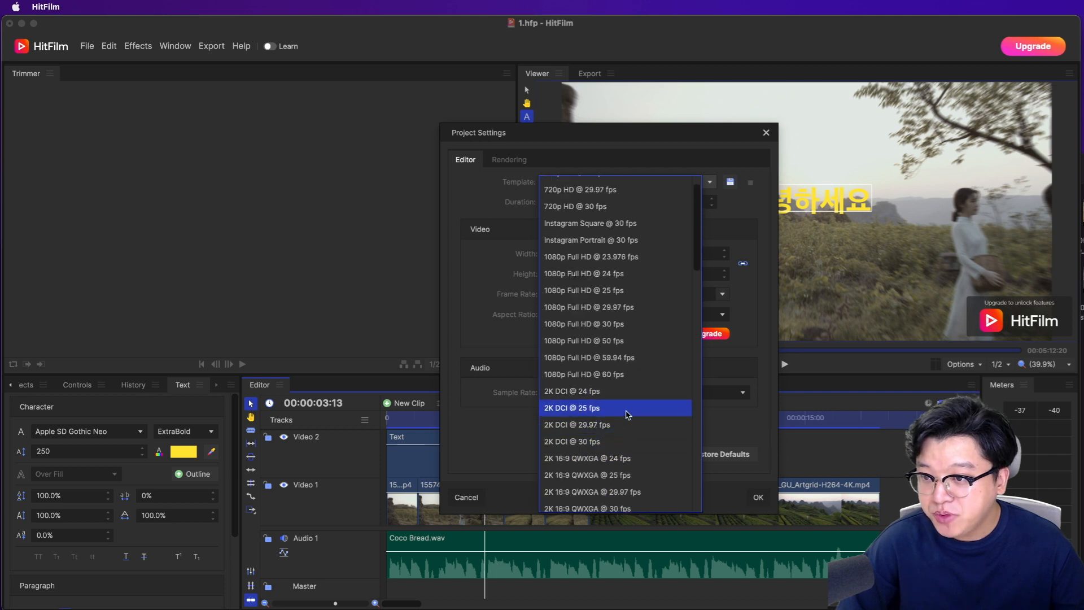
left_click(642, 259)
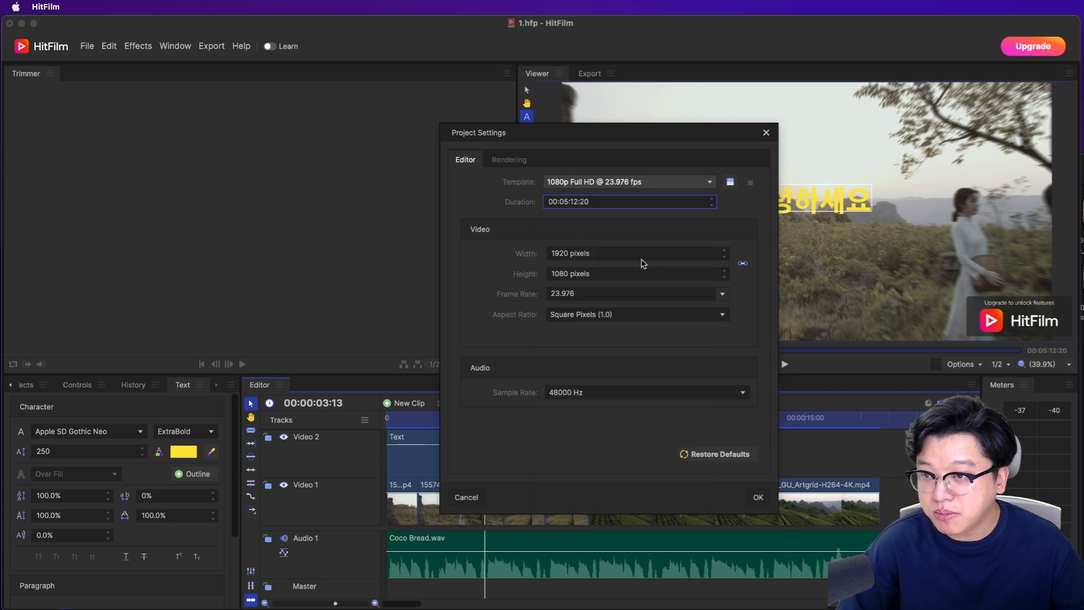
key("Return")
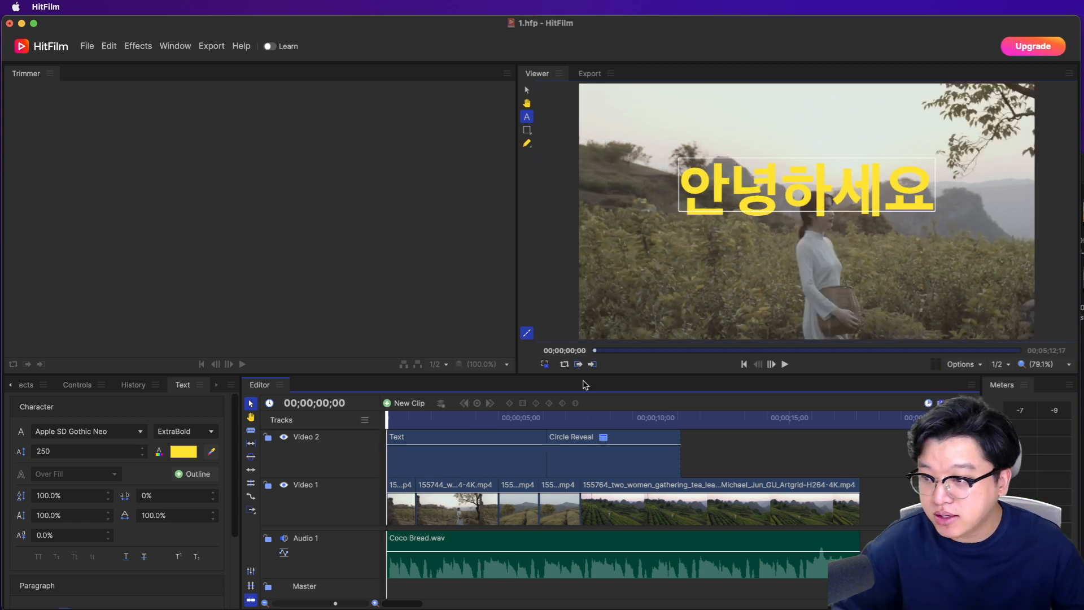
Step: Set the Scale of the first clip on Video 1 to 50%
left_click(398, 515)
left_click(83, 385)
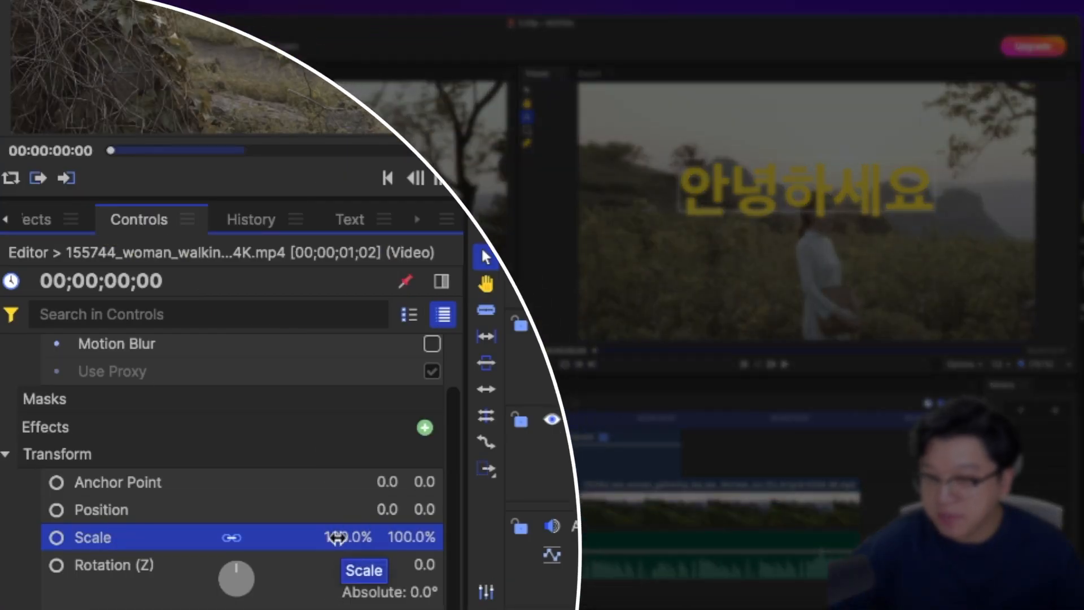
left_click(338, 537)
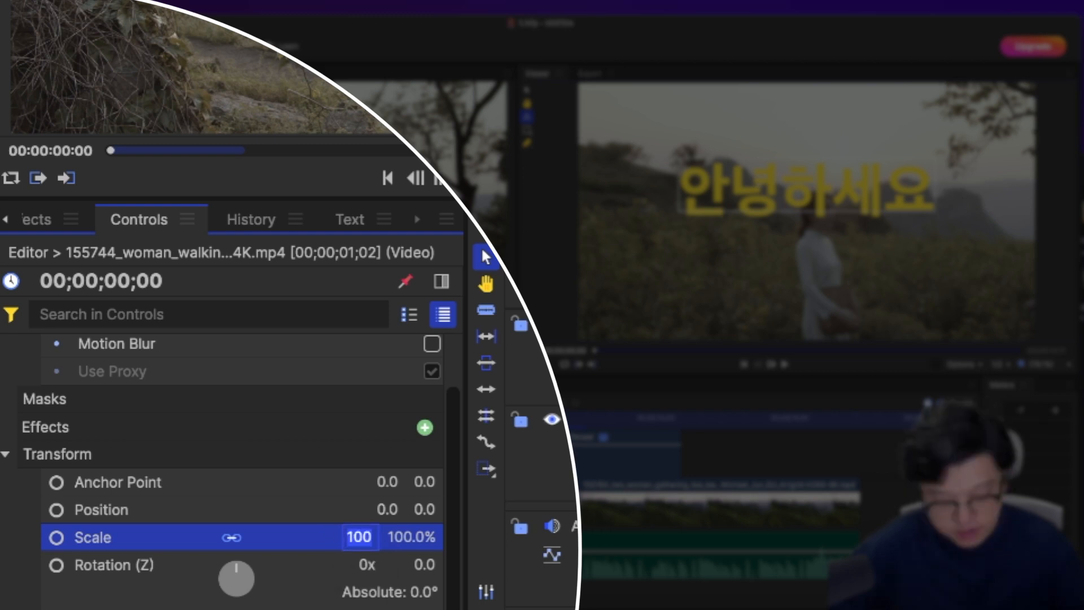
type("50")
key("Return")
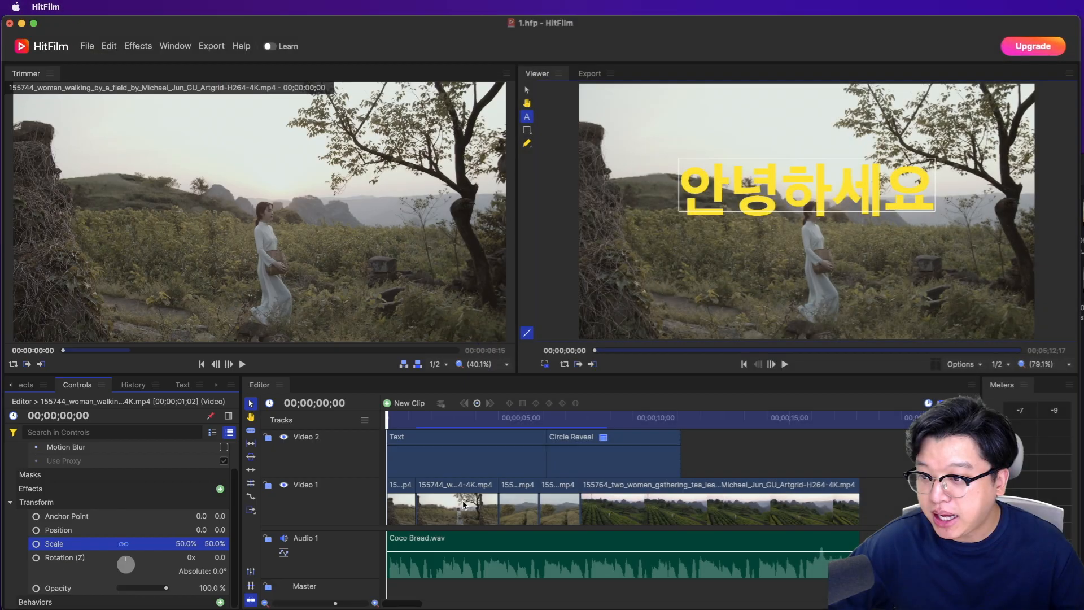
Step: Set the Scale of the remaining clips on Video 1 to 50% and move the playhead to 00;00;12;17
left_click(463, 504)
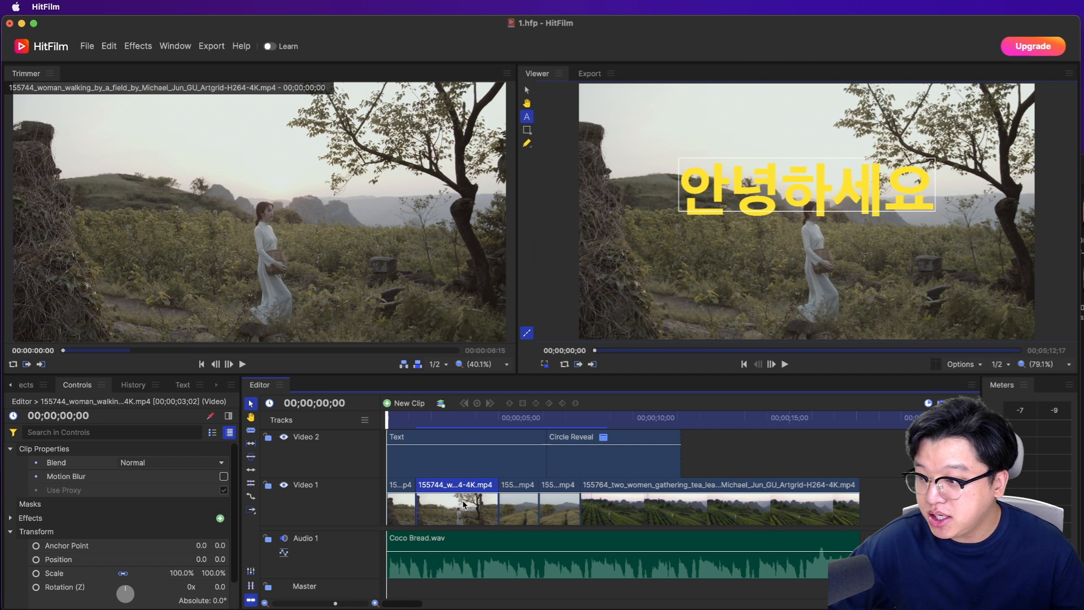
left_click(443, 417)
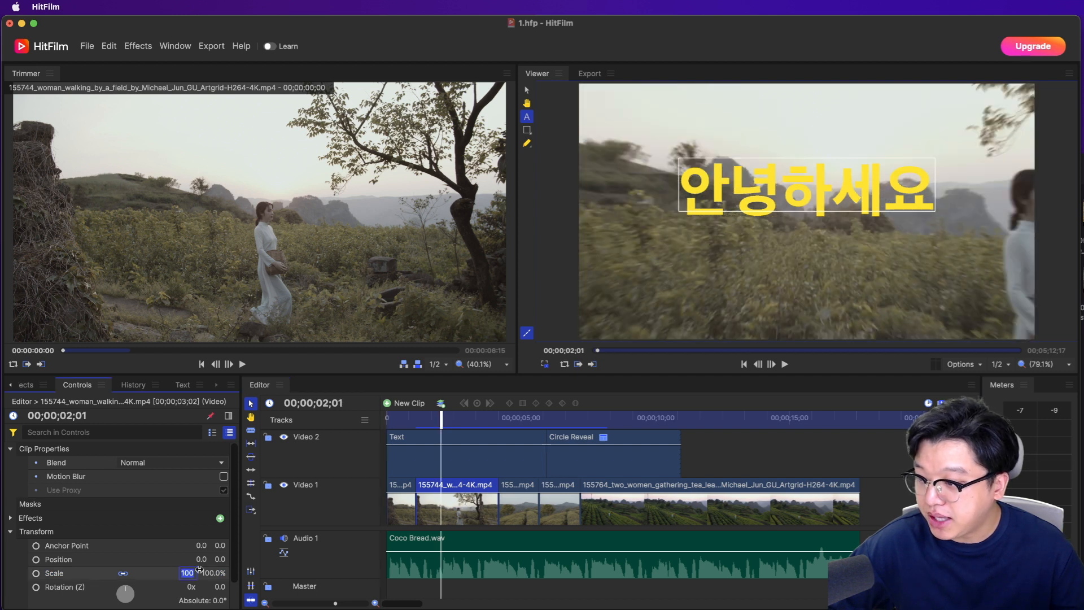
left_click(728, 418)
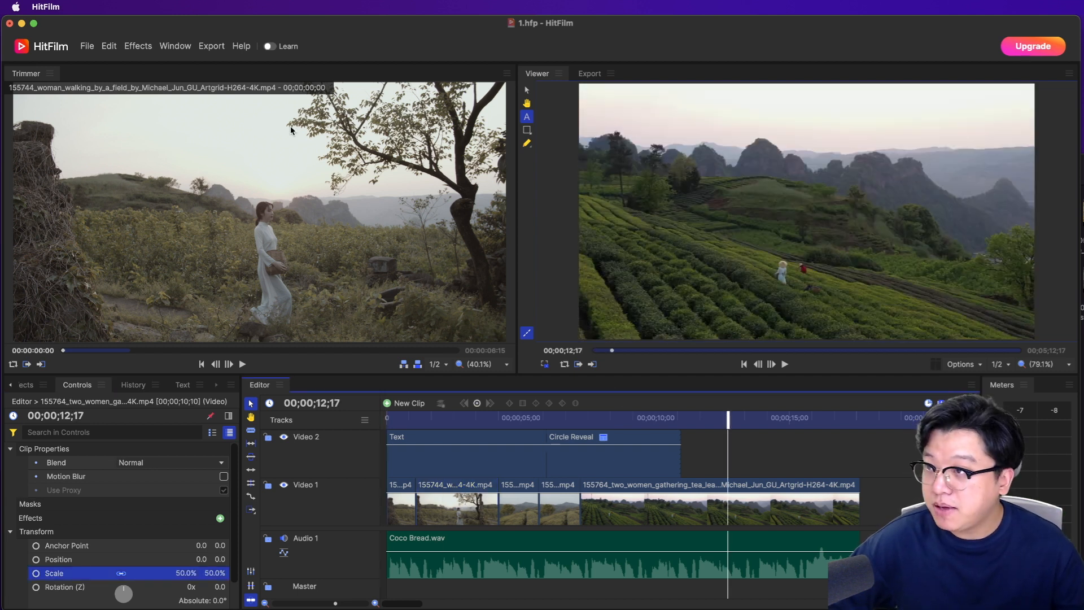
Step: Export the timeline contents with the YouTube 1080p HD preset and force start the queued 1/Editor task
left_click(217, 51)
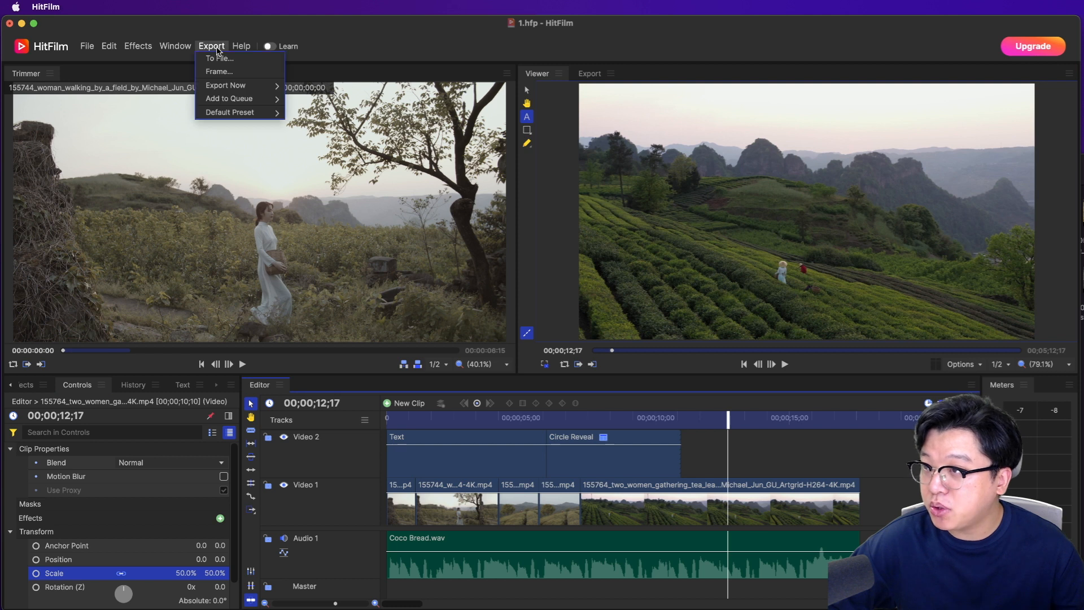
mouse_move(229, 86)
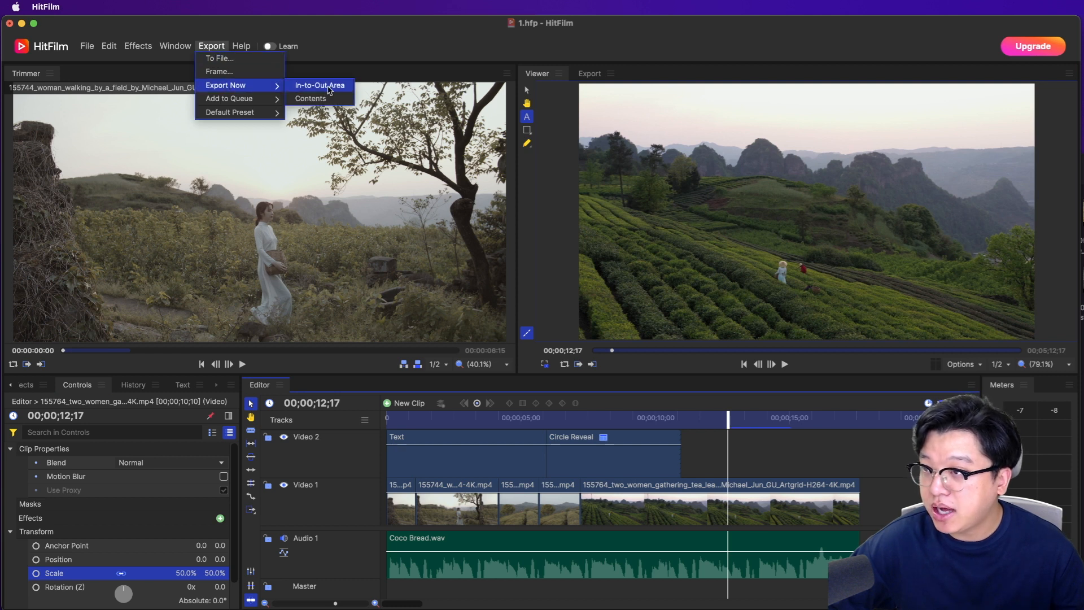
left_click(336, 102)
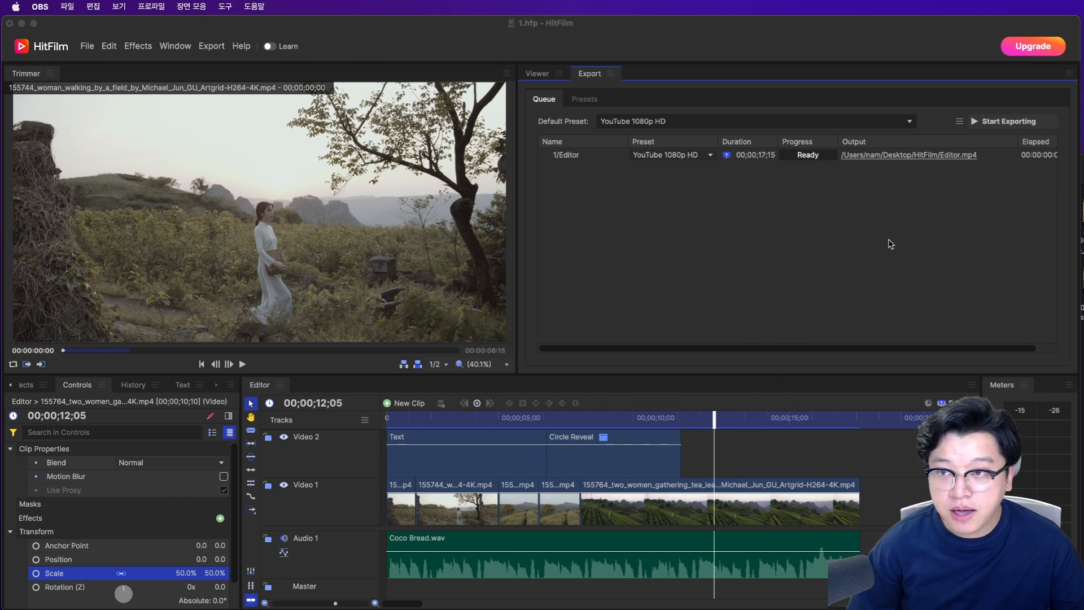
left_click(891, 244)
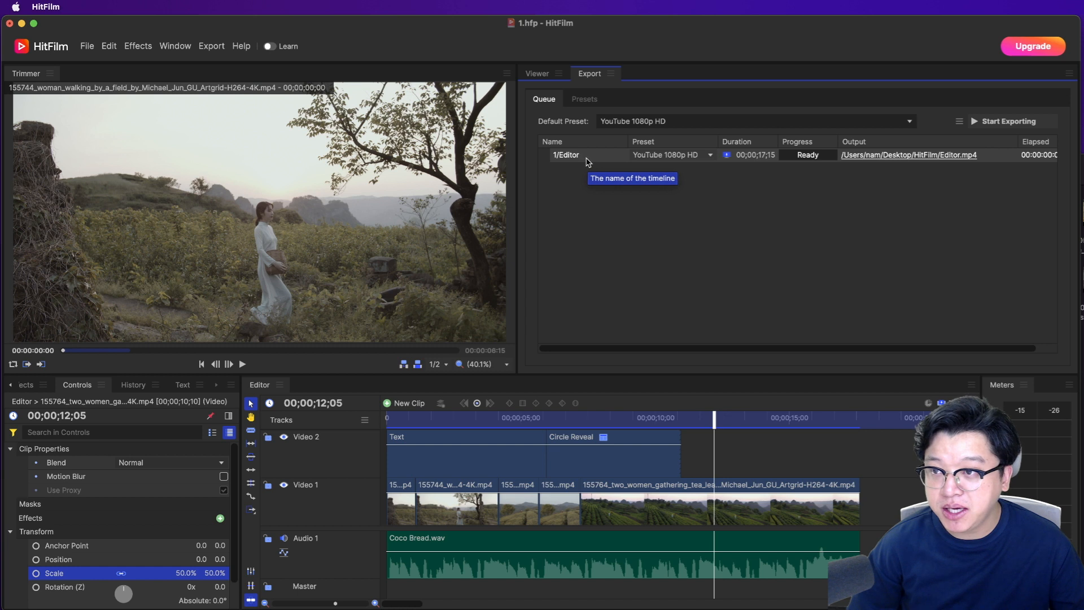
right_click(587, 162)
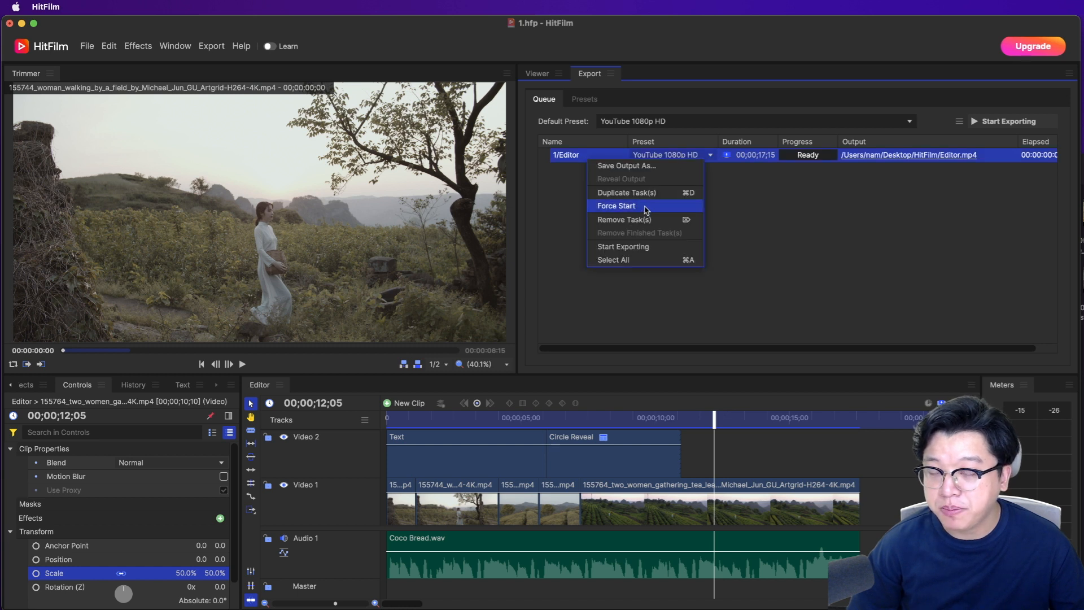
left_click(647, 209)
key("Return")
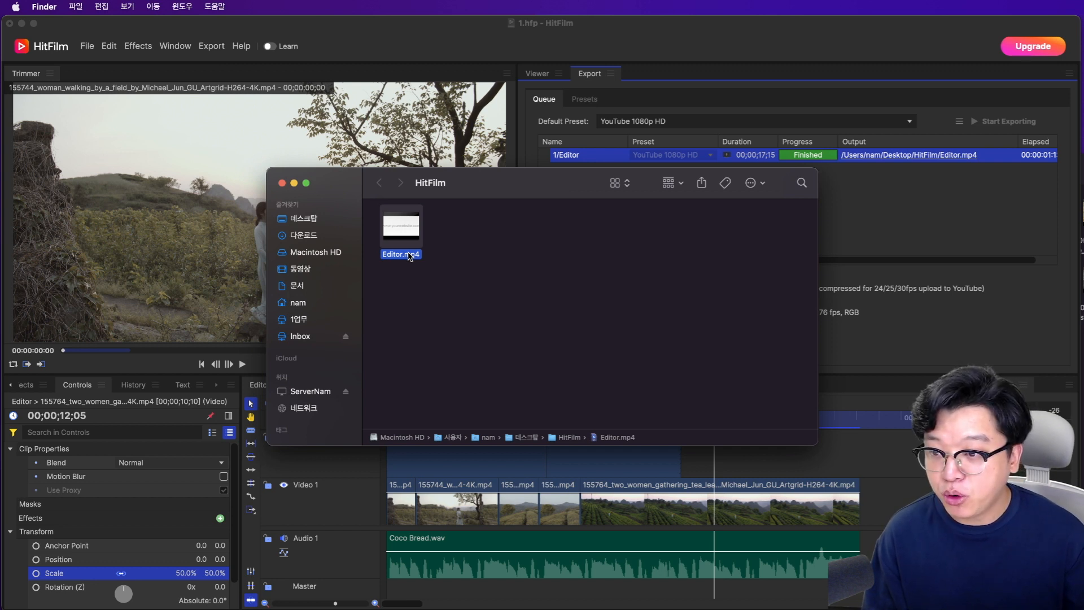
Step: Preview the exported Editor.mp4 in Finder, skip ahead to check its later part, and return to HitFilm
key("space")
double_click(713, 29)
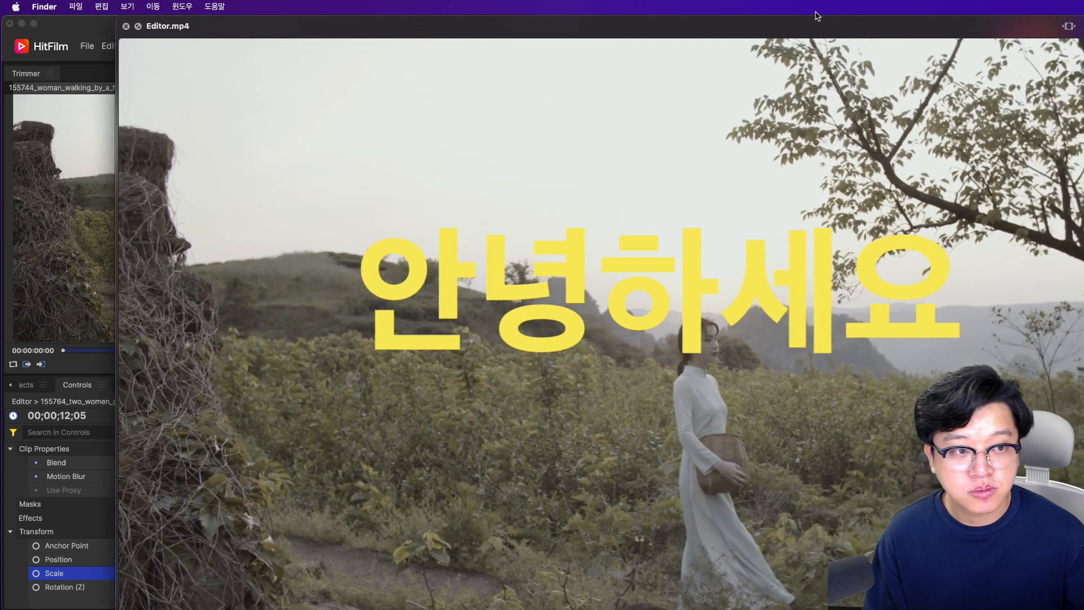
double_click(713, 26)
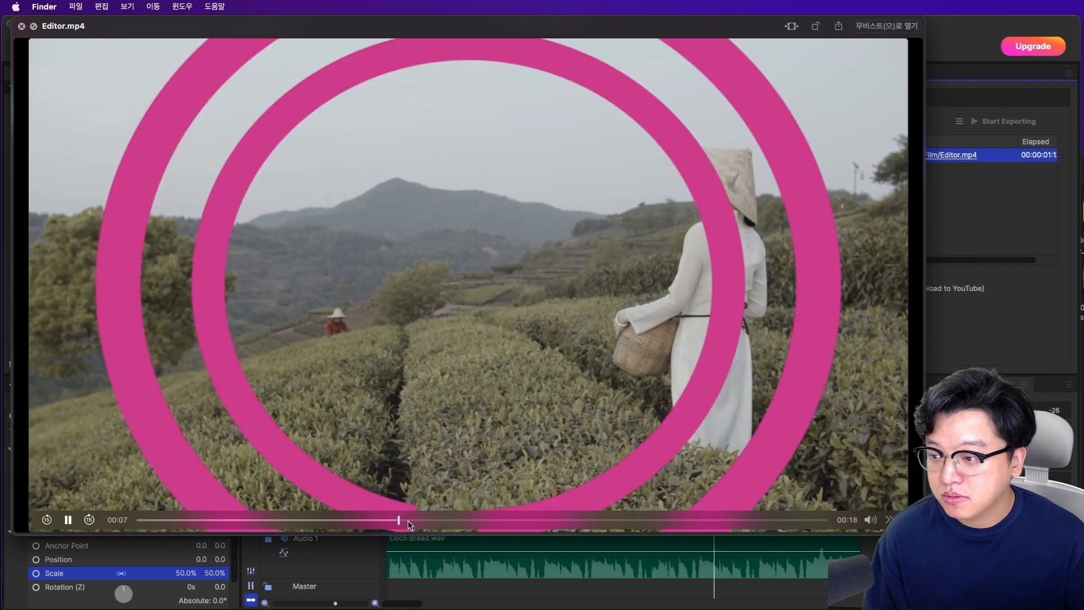
left_click(684, 521)
key("space")
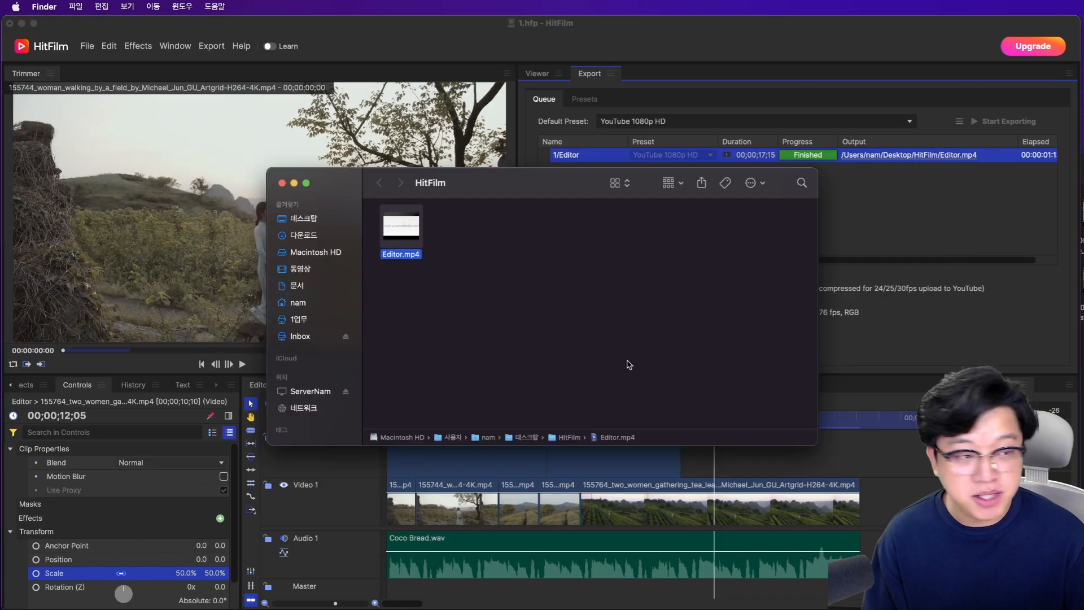
left_click(893, 231)
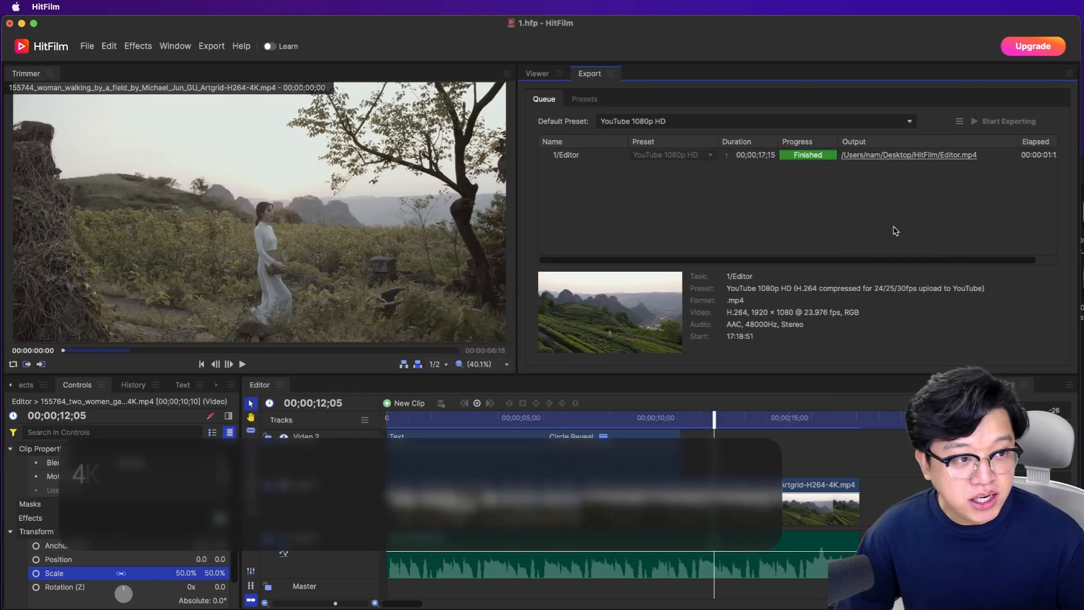